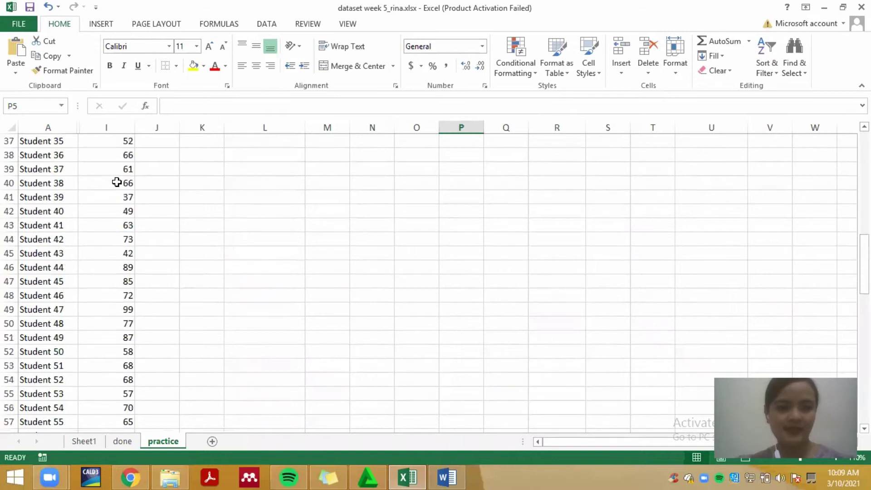
Review the students' writing scores, the finished frequency distribution table in the Word document, and the statistic labels in column K.
scroll(117, 182, up, 20)
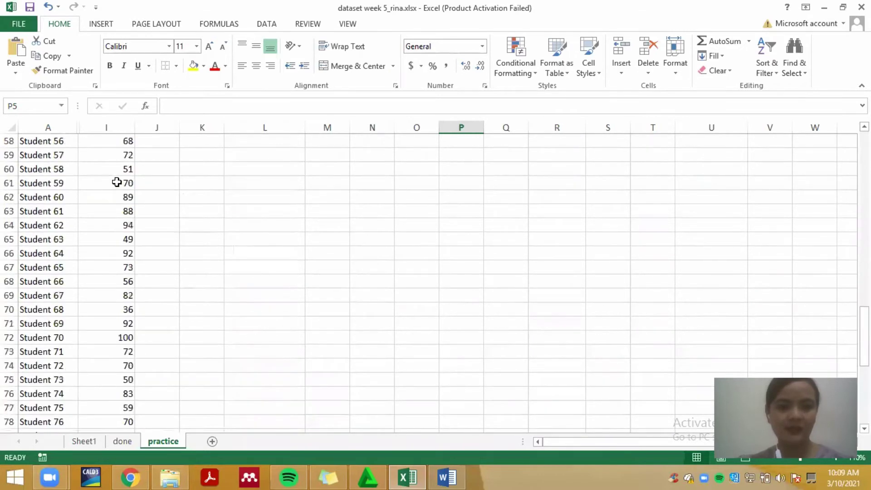
click(446, 476)
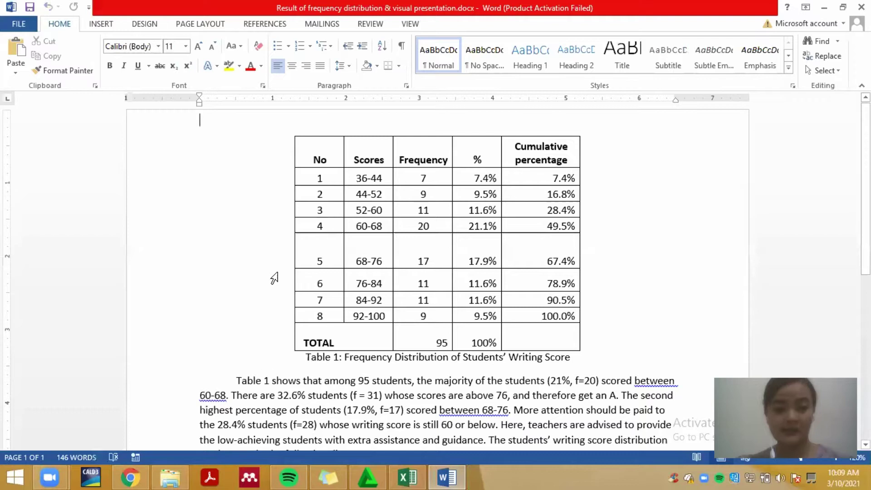
click(408, 477)
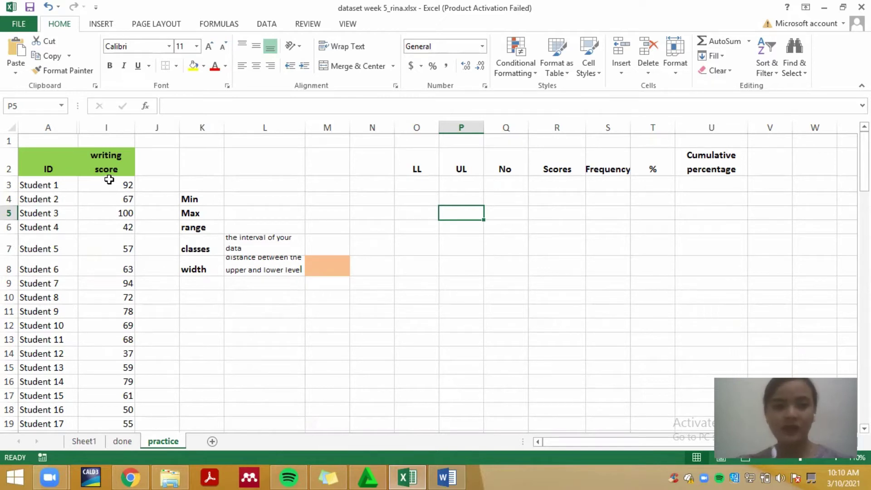
scroll(109, 180, down, 20)
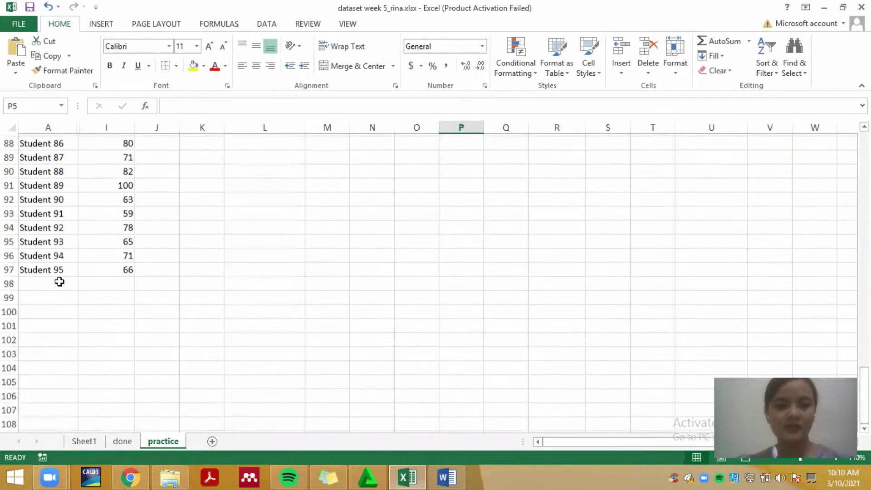
scroll(61, 280, up, 20)
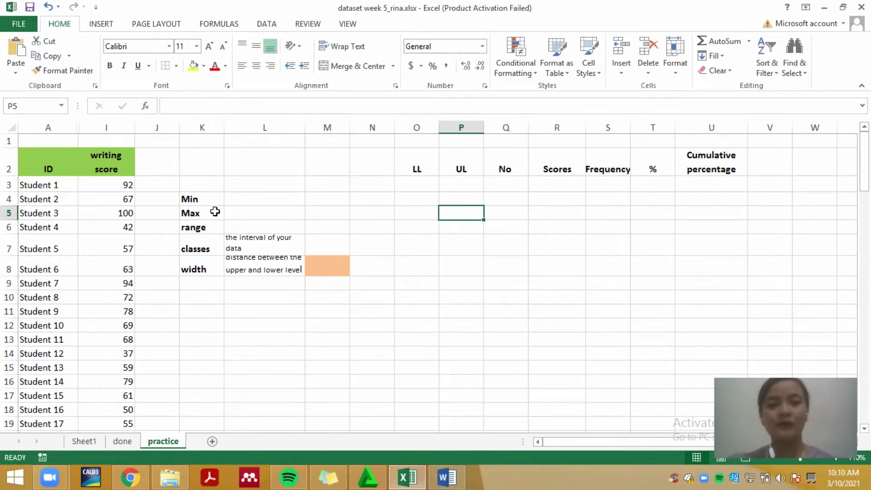
click(206, 198)
click(188, 217)
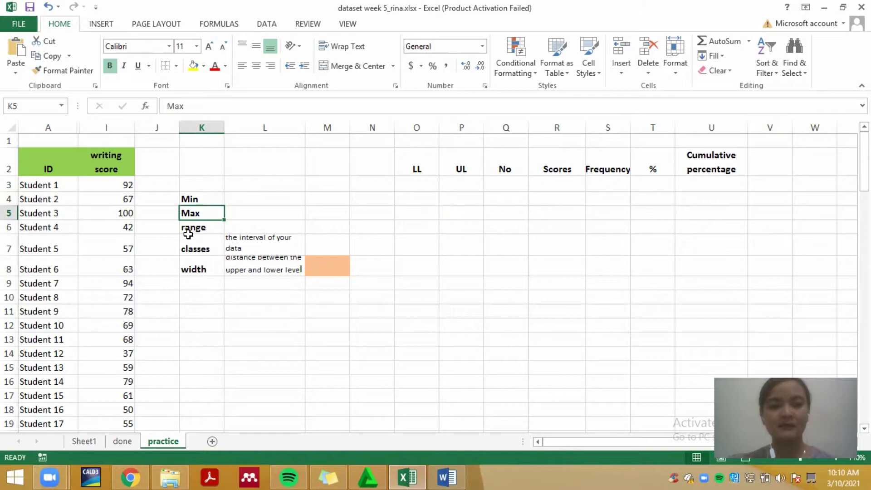
click(190, 229)
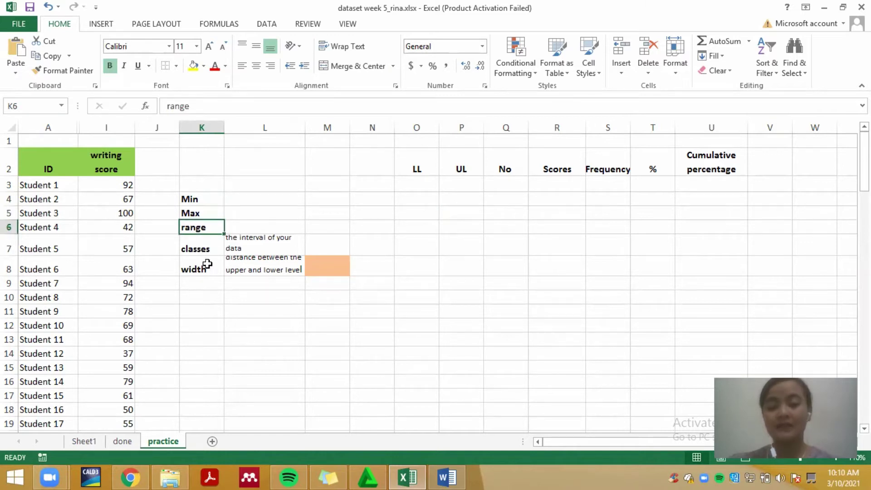
click(205, 249)
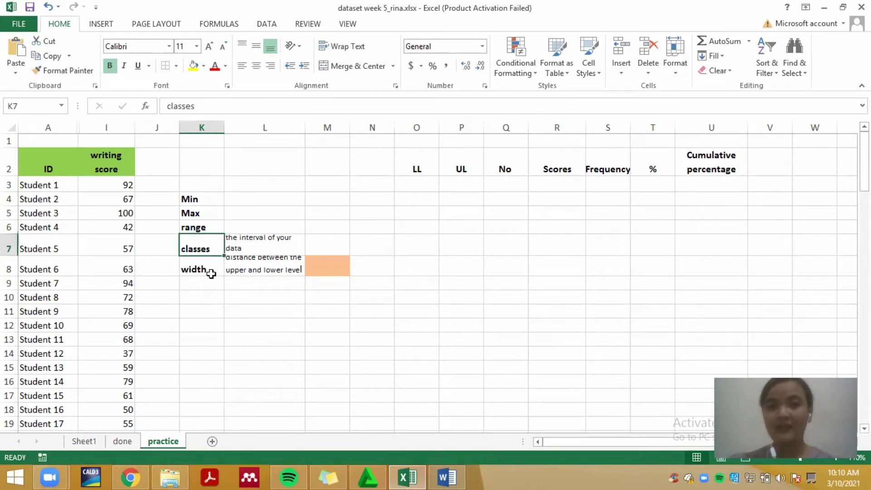
click(211, 272)
click(275, 300)
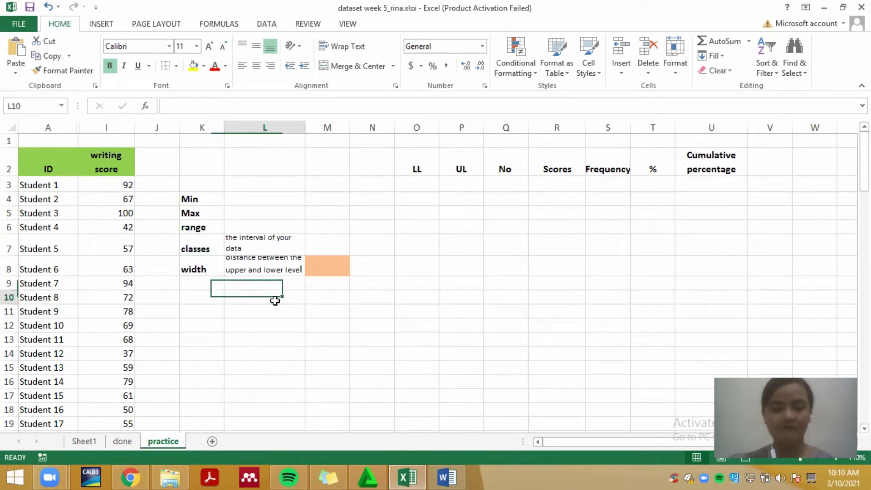
Calculate the minimum writing score in M4 with =MIN(I3:I97).
click(313, 200)
text(=min()
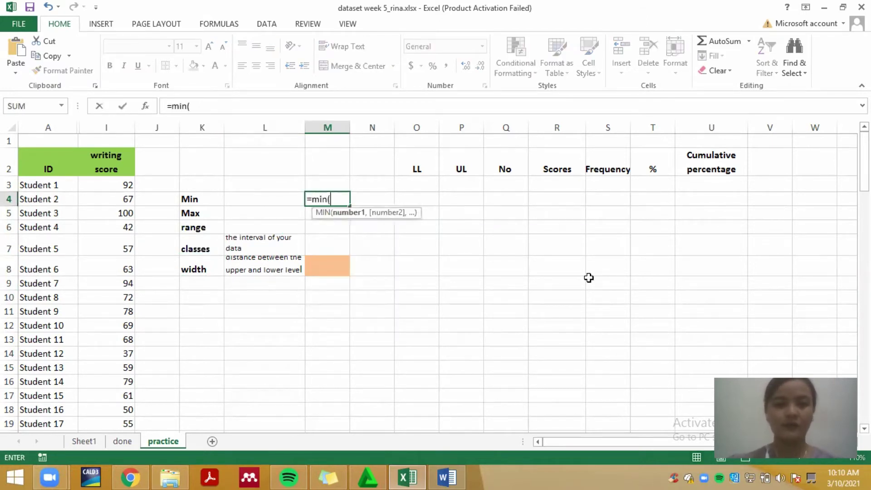
drag(124, 185, 111, 361)
key(Return)
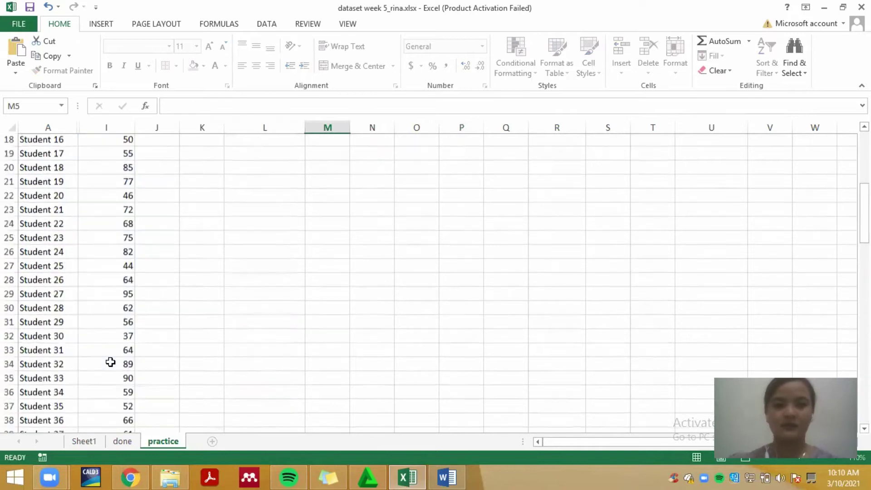
click(320, 200)
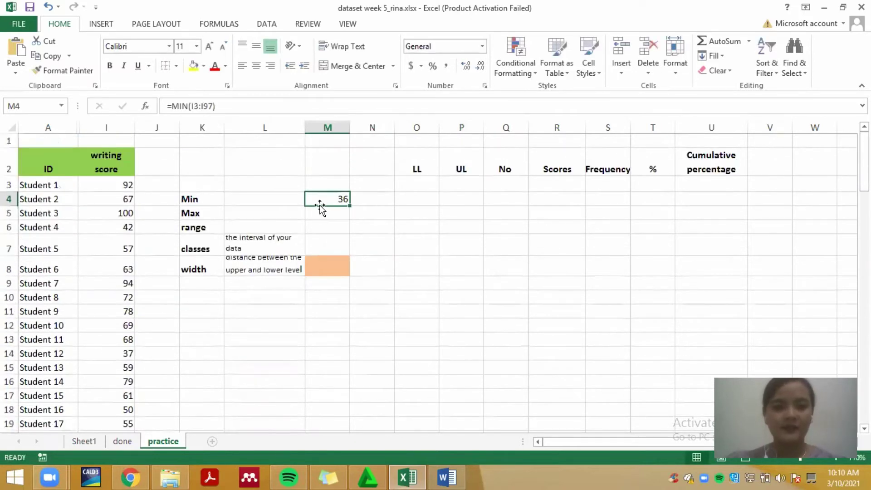
Calculate the maximum writing score in M5 with a MAX formula over I3:I97.
click(338, 215)
text(=)
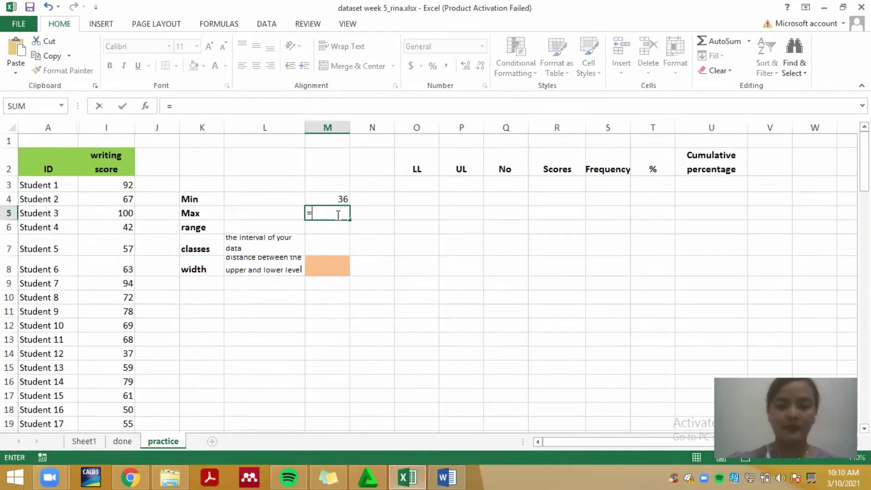
text(max()
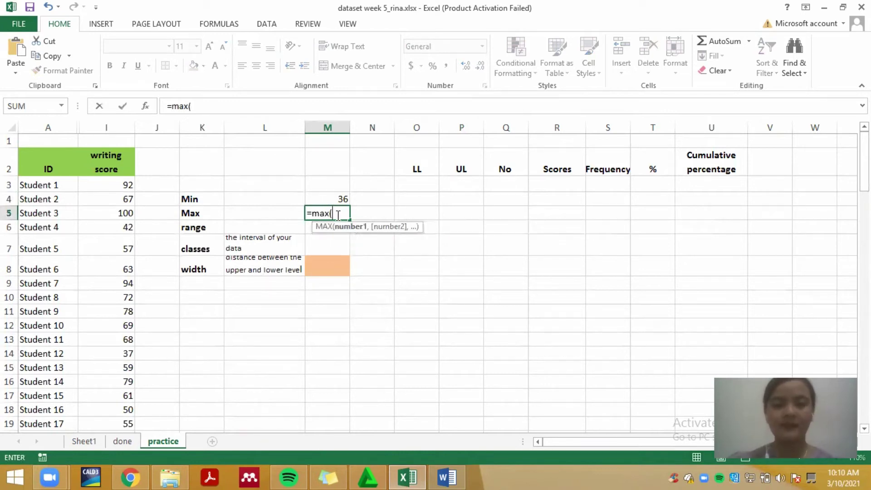
drag(125, 185, 118, 407)
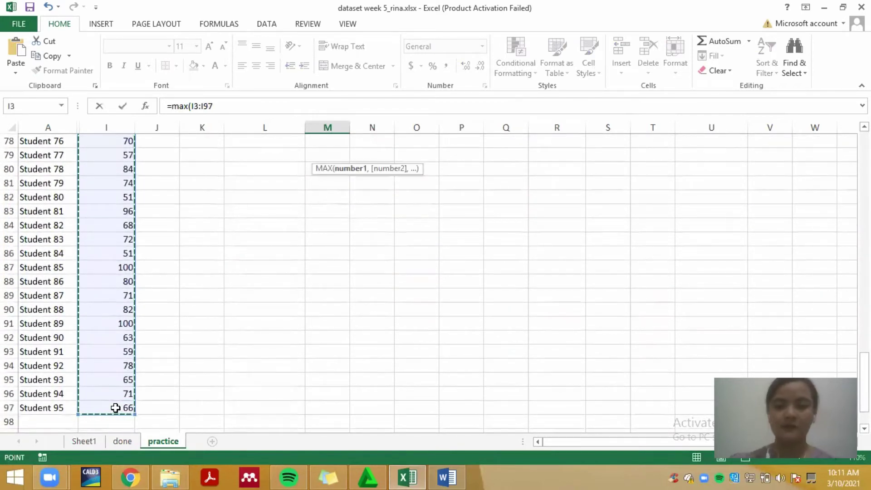
key(Return)
click(282, 382)
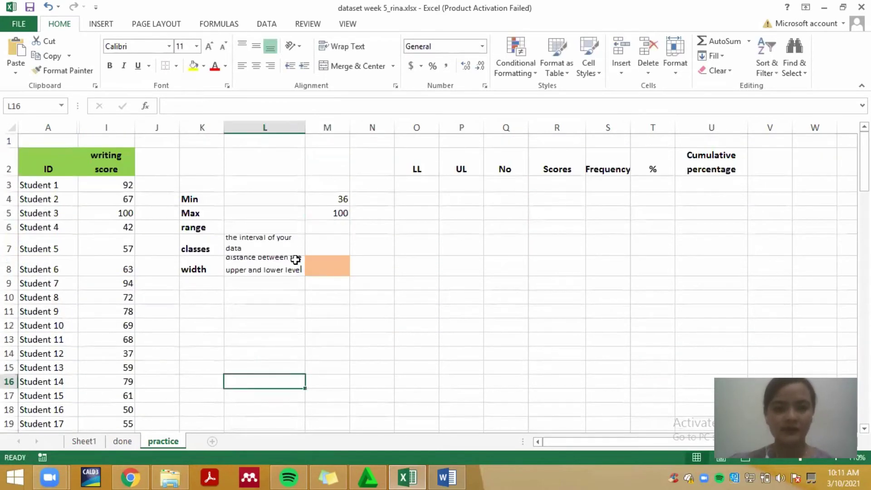
Calculate the range in M6 by subtracting the minimum from the maximum with =M5-M4.
click(335, 223)
text(=)
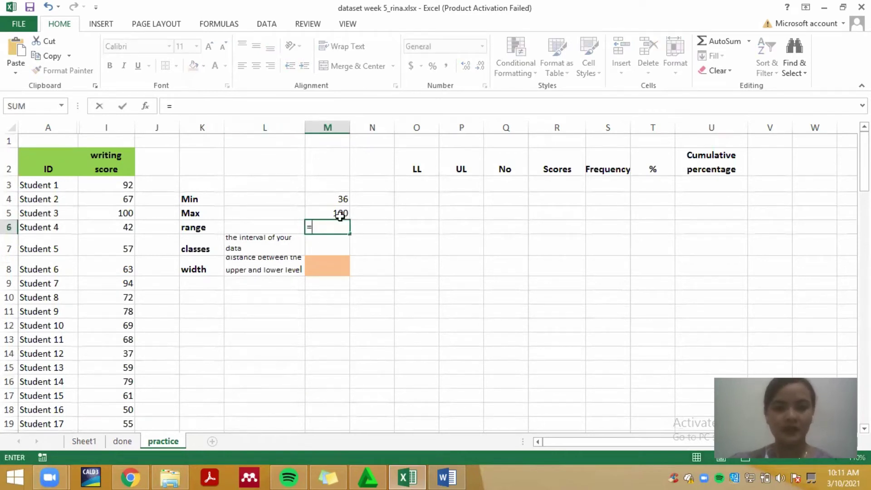
click(341, 213)
text(/)
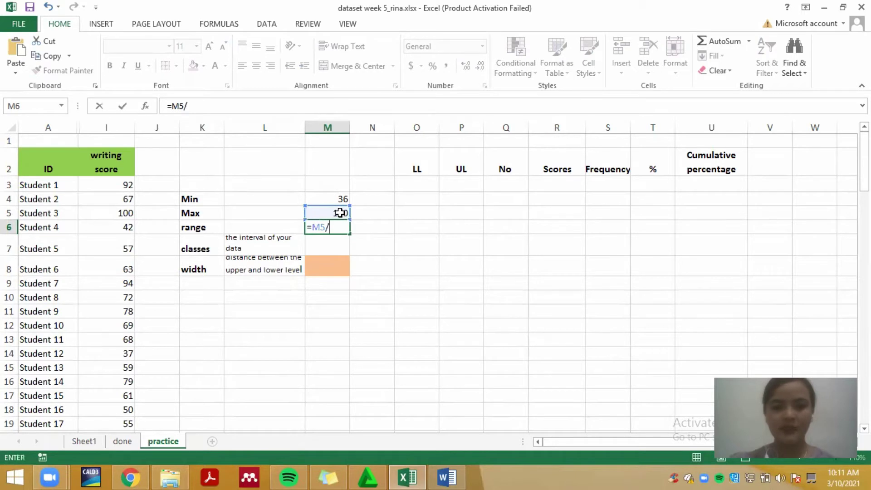
click(339, 199)
key(BackSpace)
key(BackSpace)
key(BackSpace)
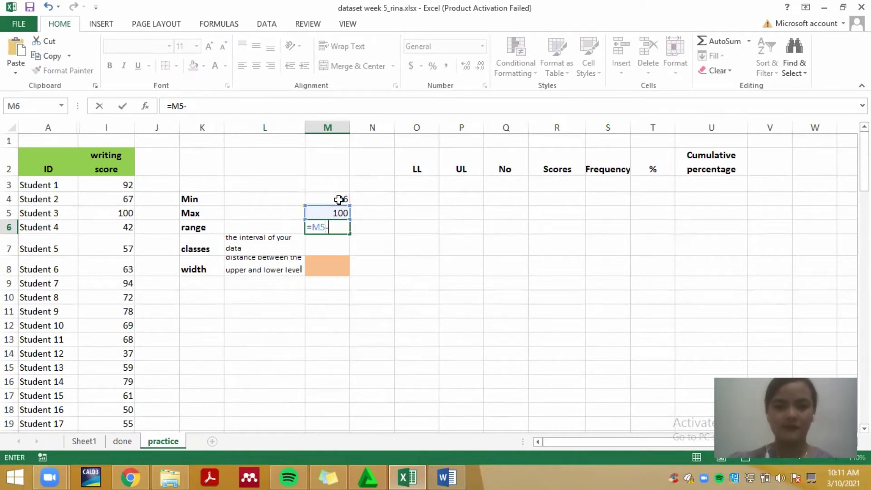
click(339, 198)
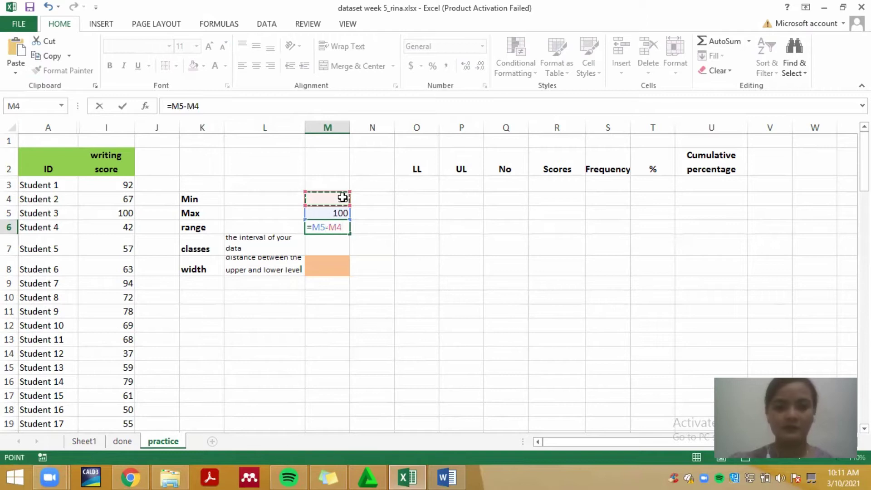
key(Return)
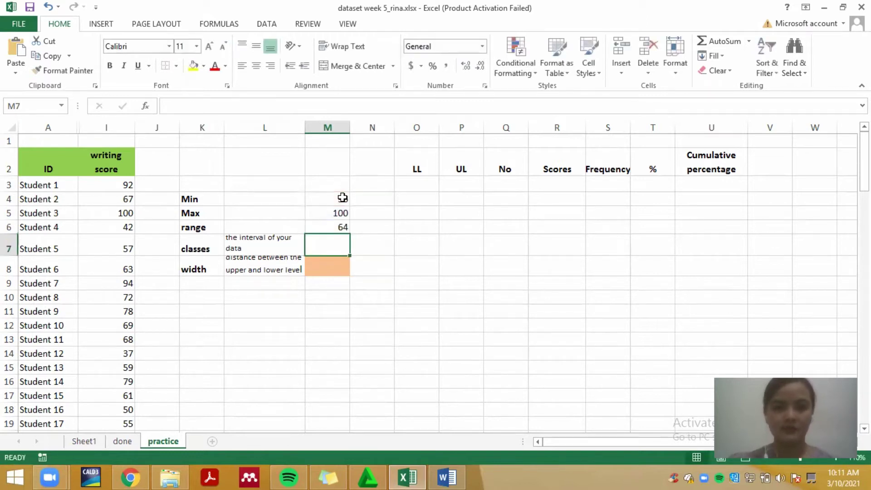
click(331, 223)
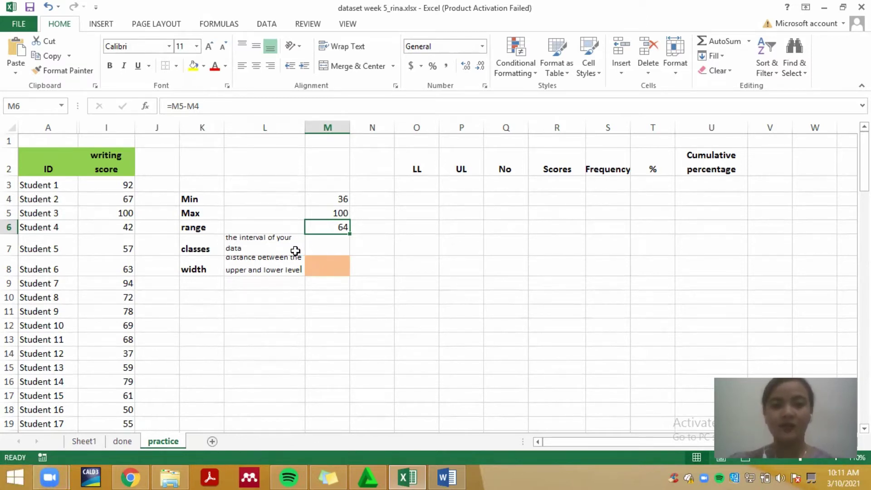
Enter 8 as the number of classes in M7.
click(295, 251)
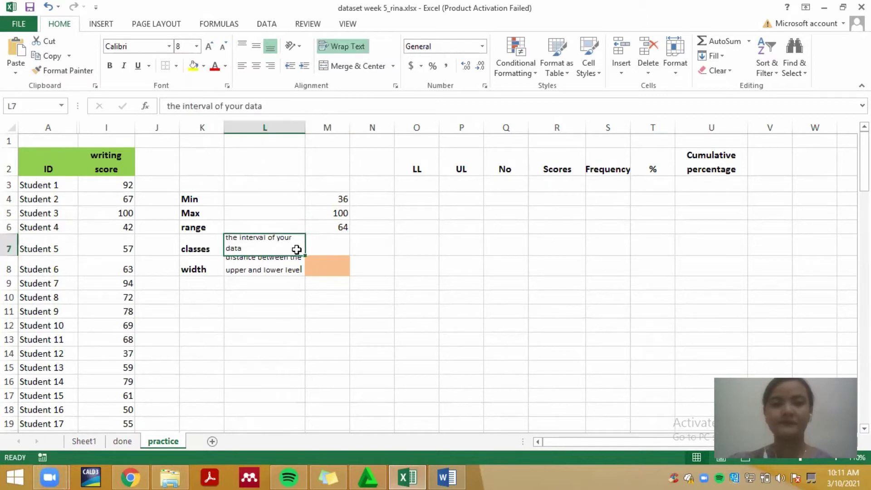
click(317, 248)
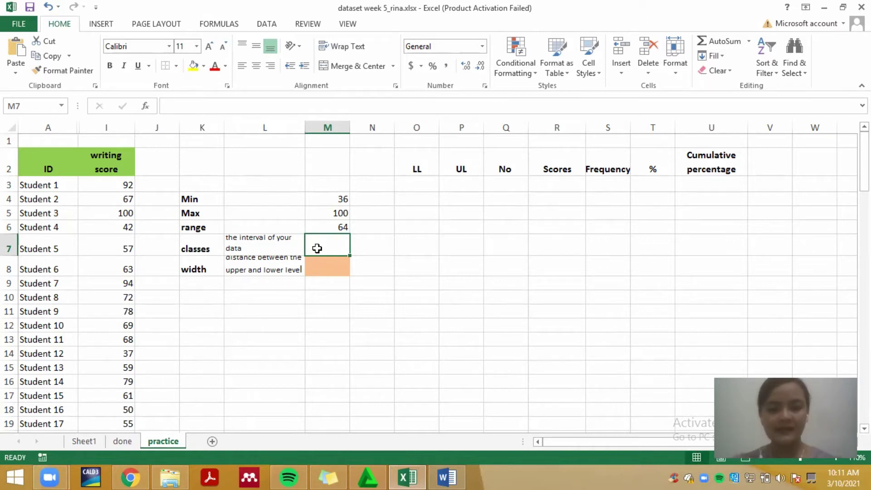
text(8)
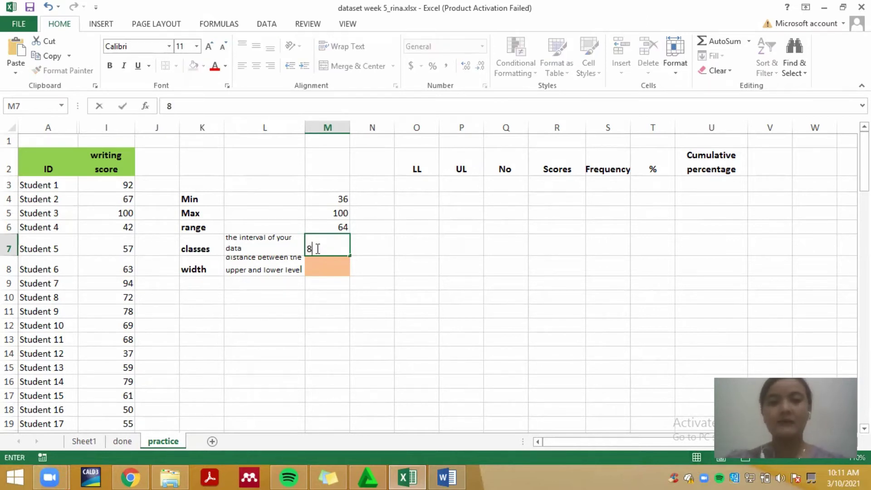
click(356, 276)
click(345, 227)
click(341, 244)
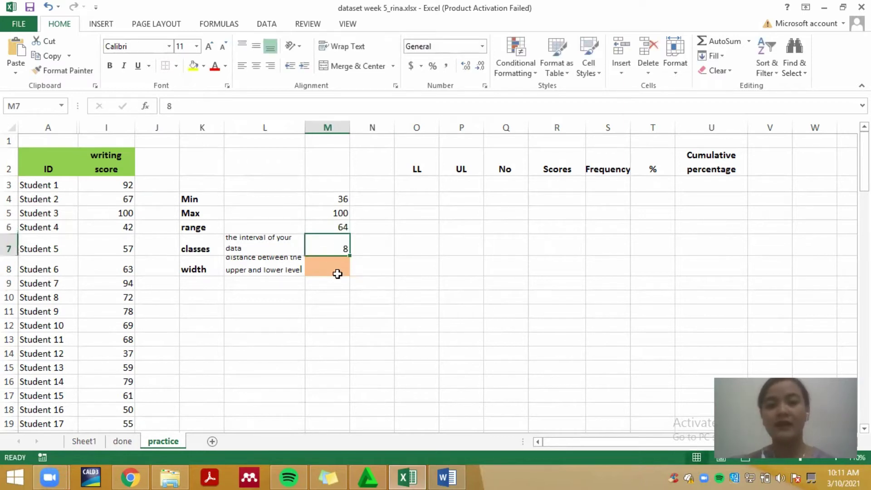
Calculate the class width in M8 by dividing the range by the number of classes with =M6/M7.
click(337, 274)
text(=)
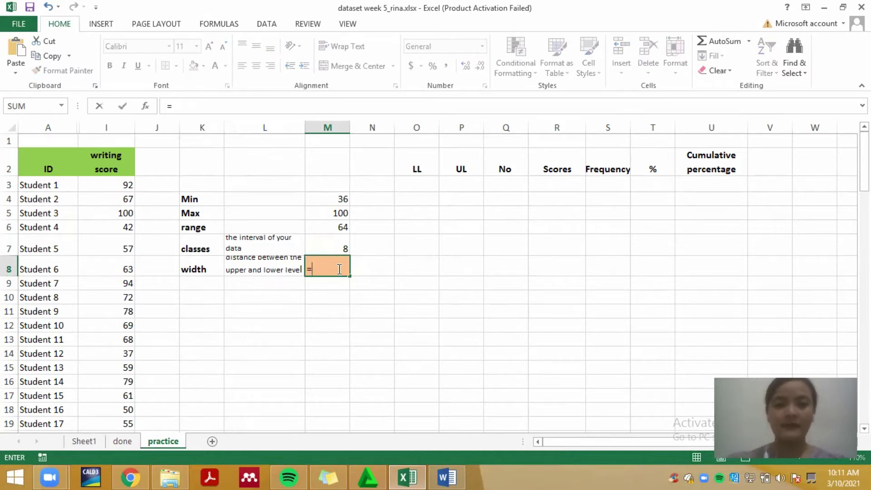
click(343, 227)
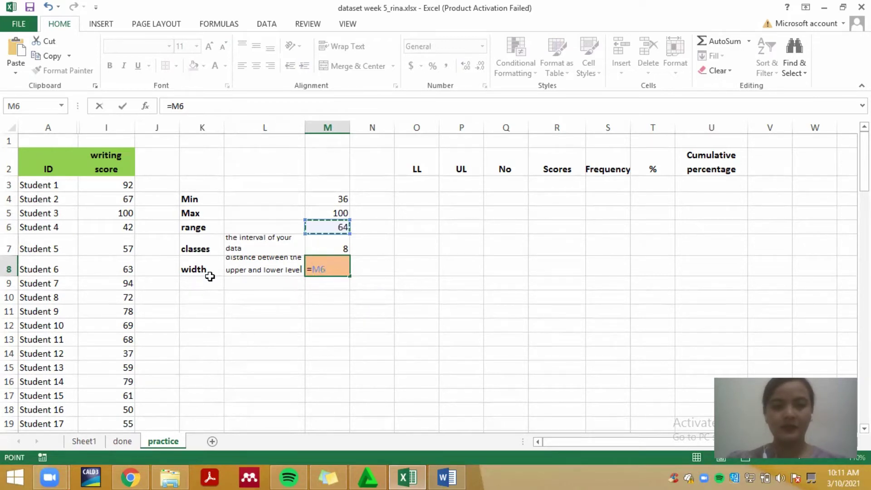
text(/)
click(321, 243)
key(Return)
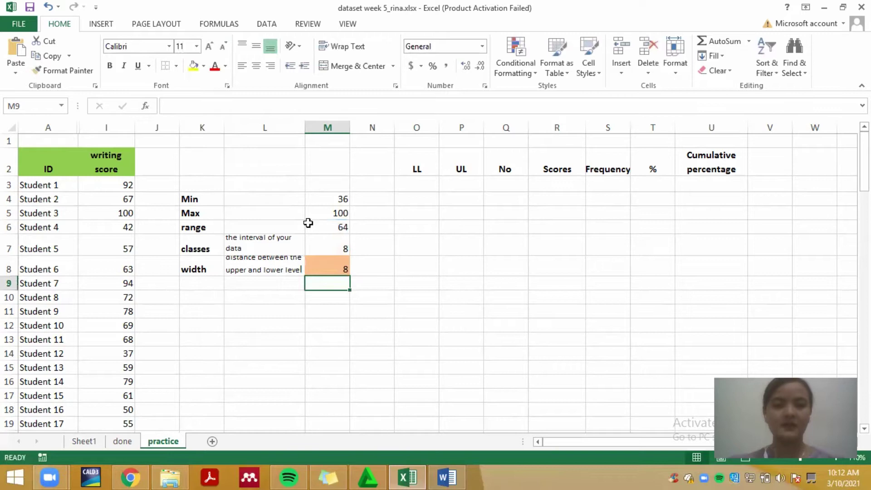
click(335, 266)
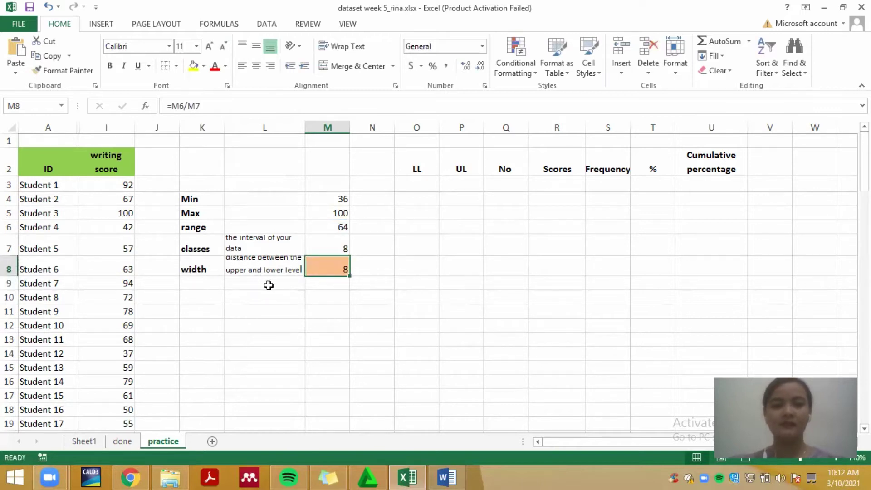
Reword the width description in L8 to "distance between the upper and lower limit".
double_click(271, 270)
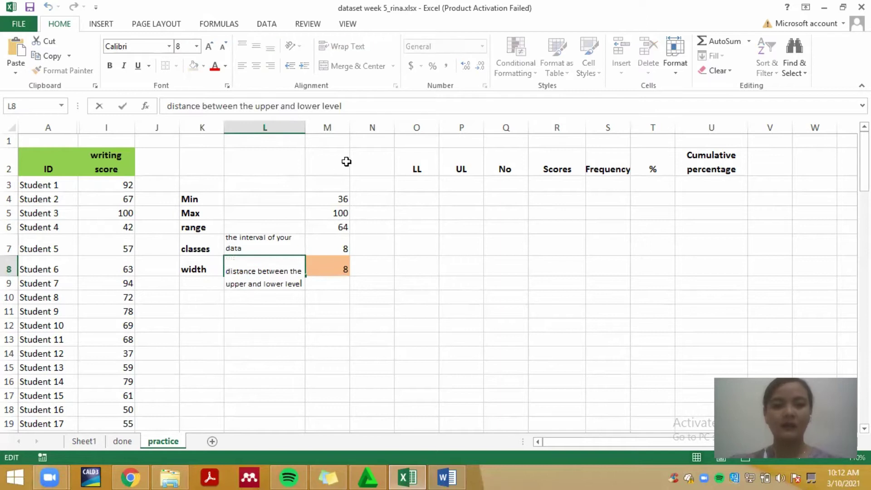
click(363, 108)
key(BackSpace)
key(BackSpace)
key(BackSpace)
key(BackSpace)
text(imit)
key(Return)
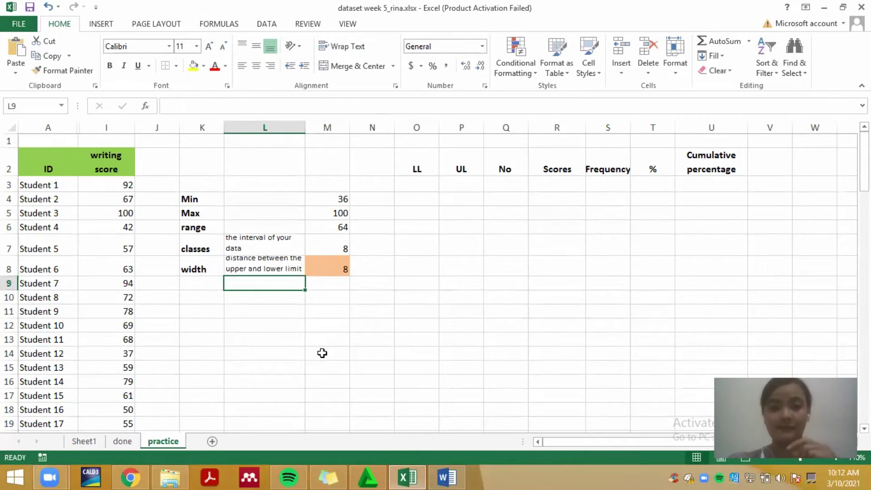
Change the number of classes in M7 to 6.
click(329, 245)
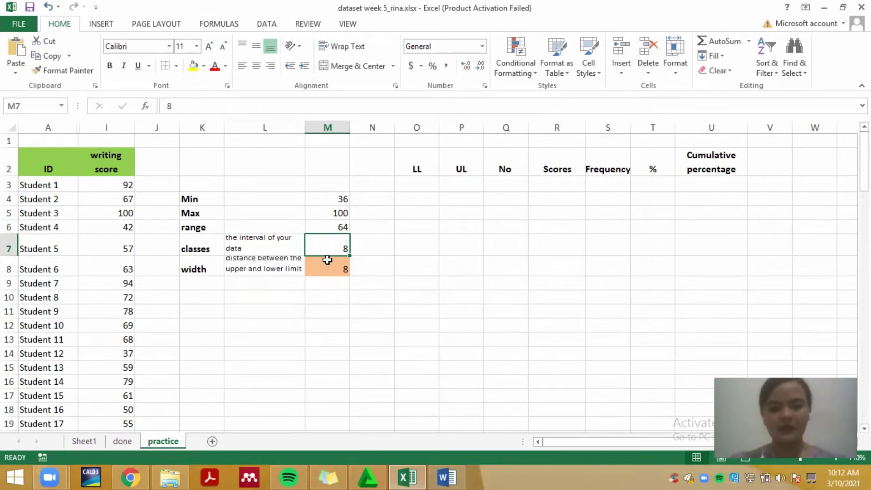
text(6)
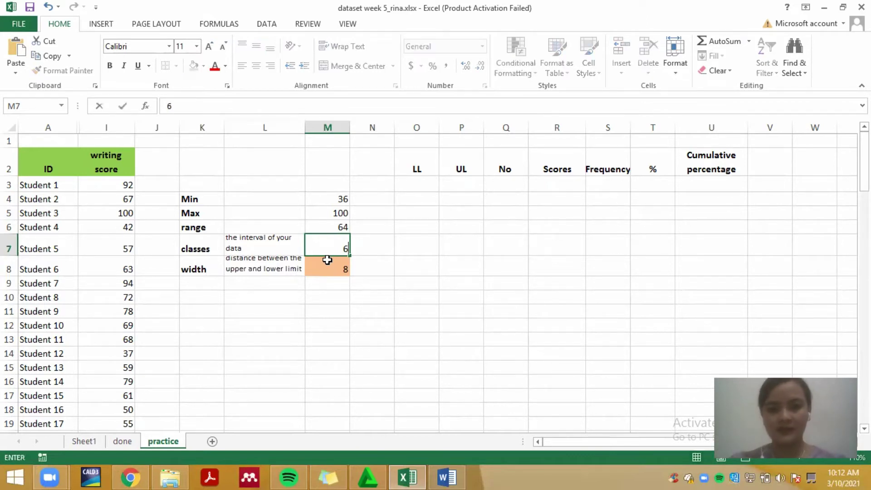
key(Return)
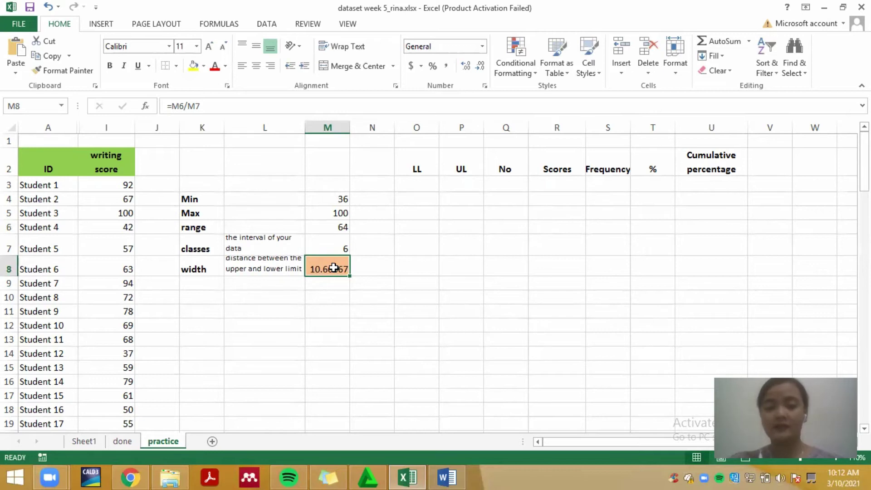
Note "integer" in M10 and "roundup" in M11 below the class width, and clear both notes.
click(315, 299)
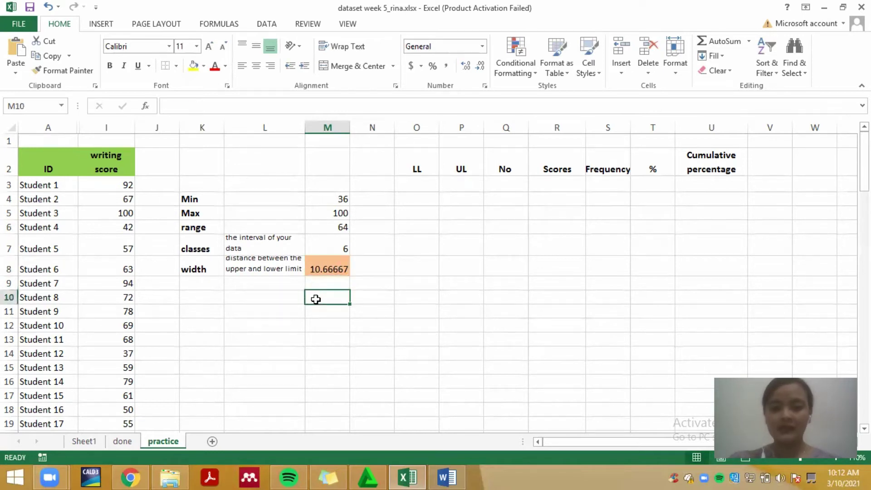
text(integer)
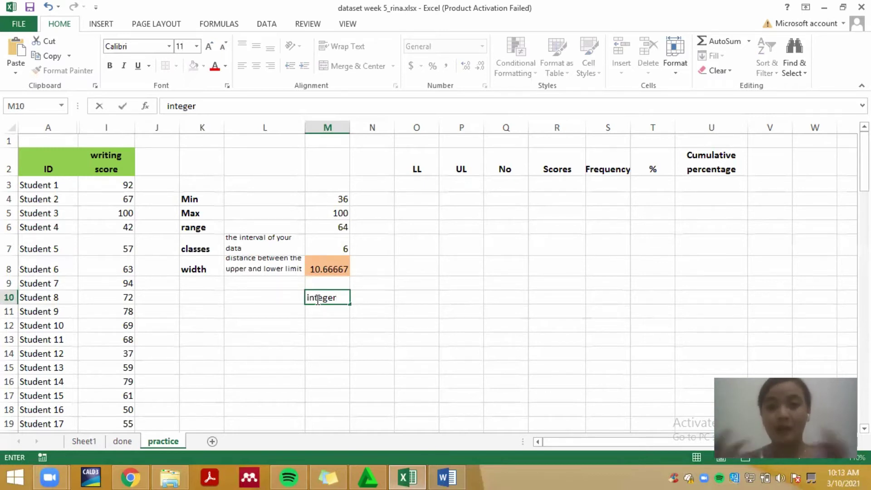
click(342, 269)
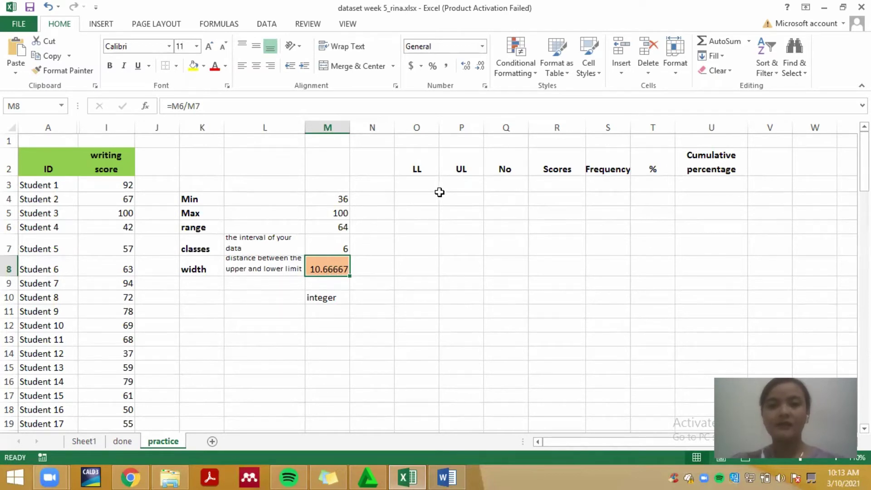
click(329, 311)
text(roun)
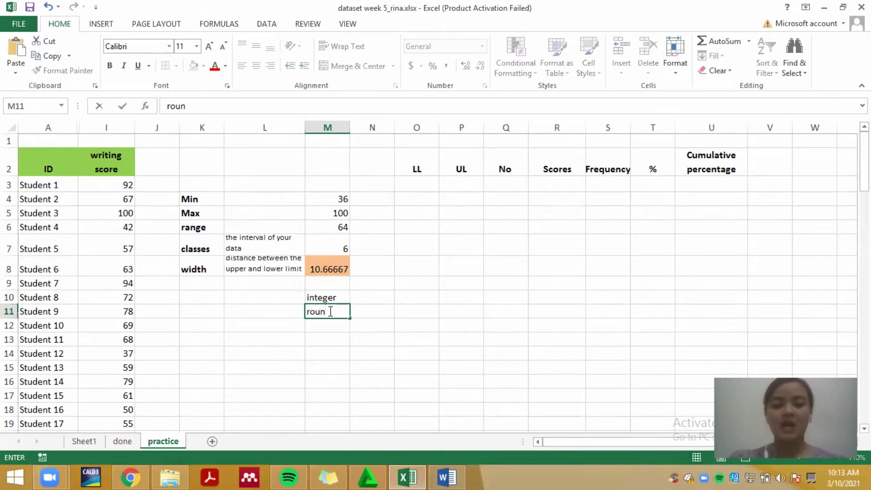
text(dup)
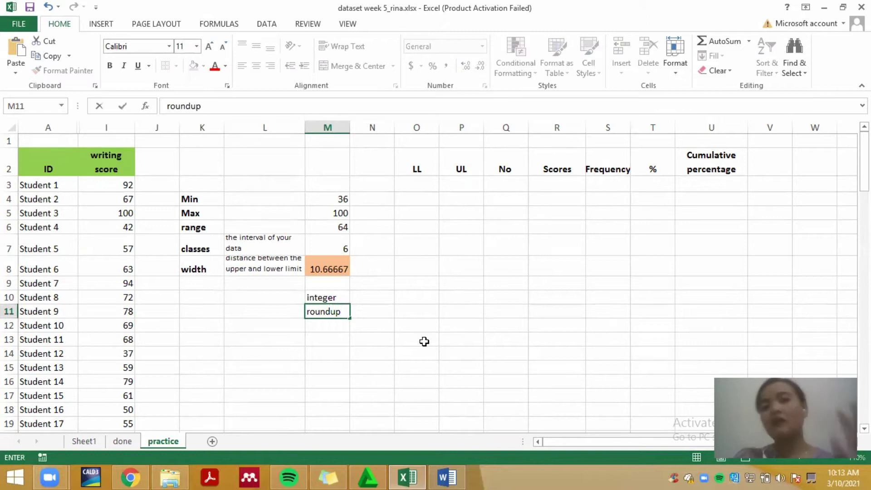
drag(341, 297, 340, 311)
key(Delete)
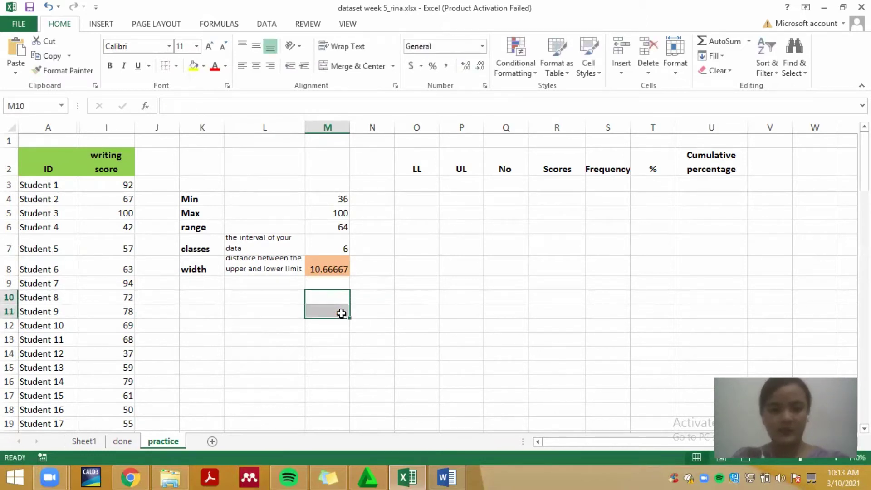
Set the number of classes in M7 to 8.
double_click(338, 249)
text(8)
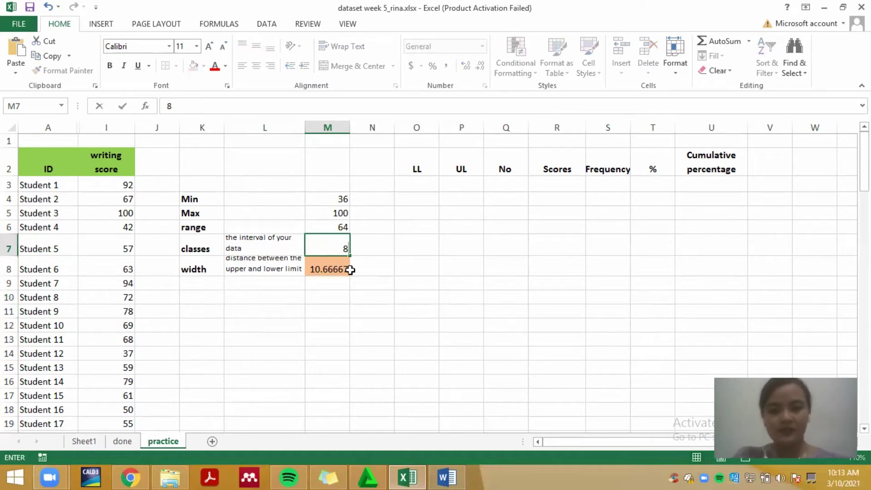
click(353, 272)
click(319, 269)
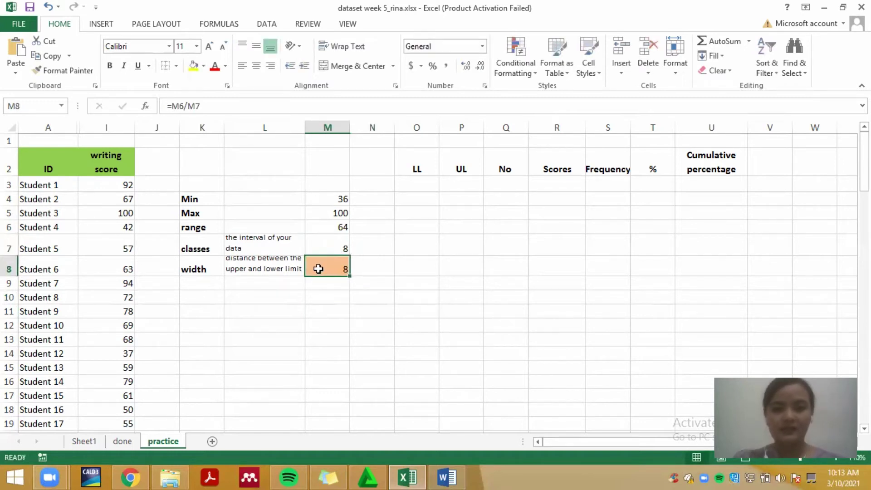
click(299, 311)
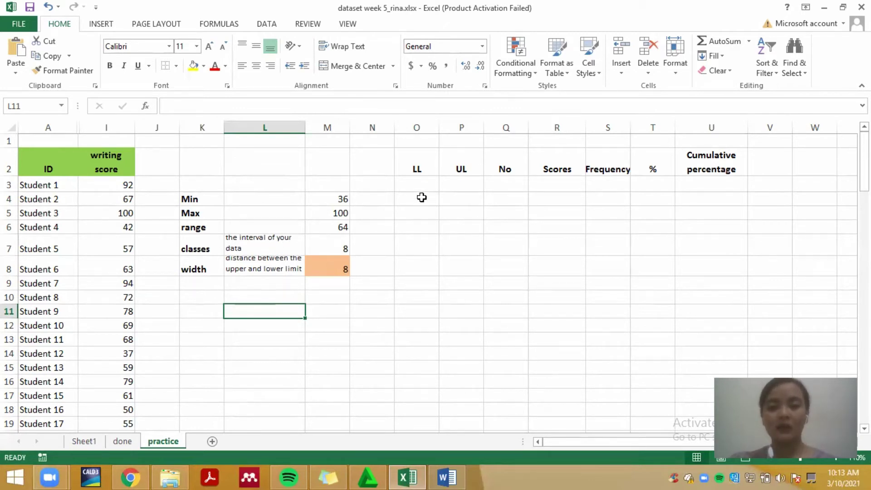
Enter 1 as the first class number in N3 and head the column "Classes" in N2.
click(414, 170)
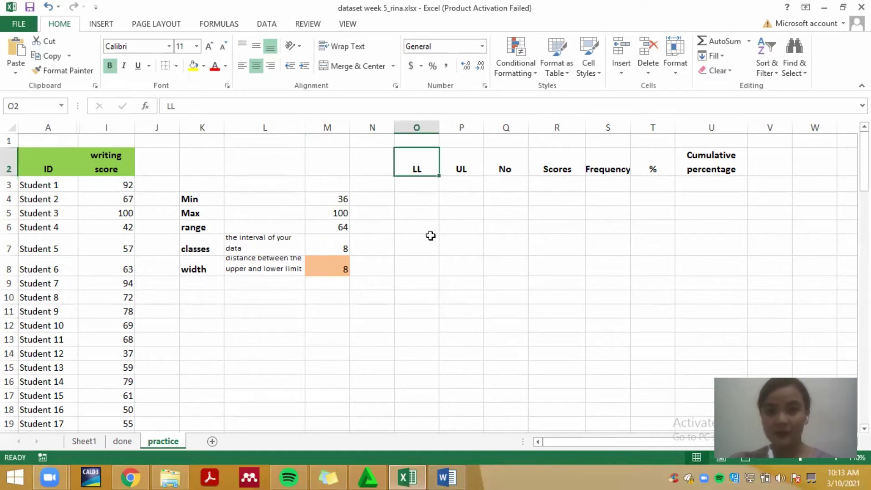
click(454, 167)
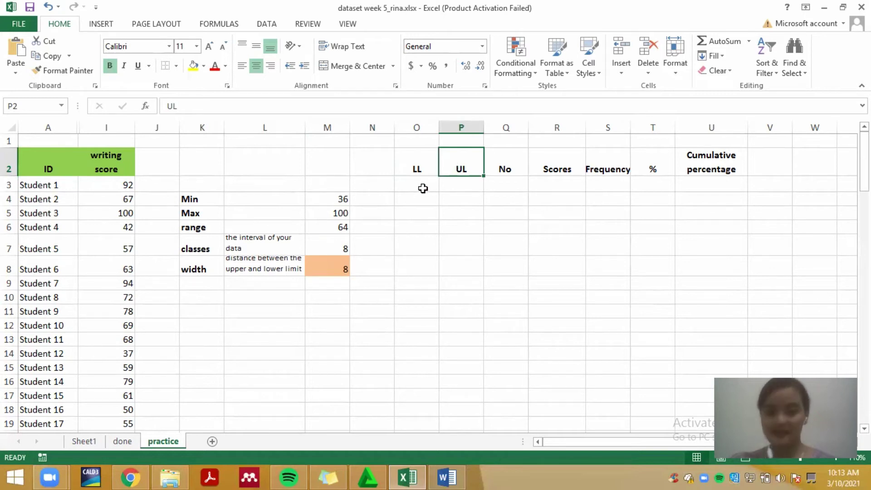
click(385, 185)
text(1)
click(379, 153)
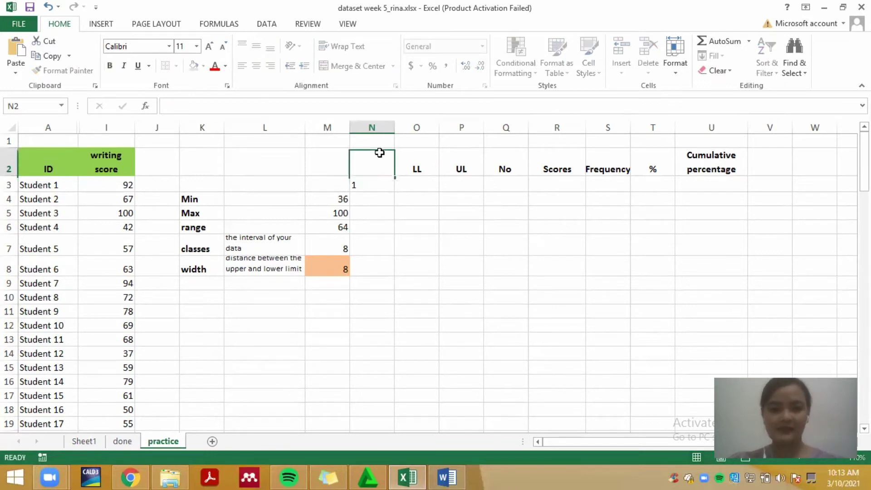
text(Classes)
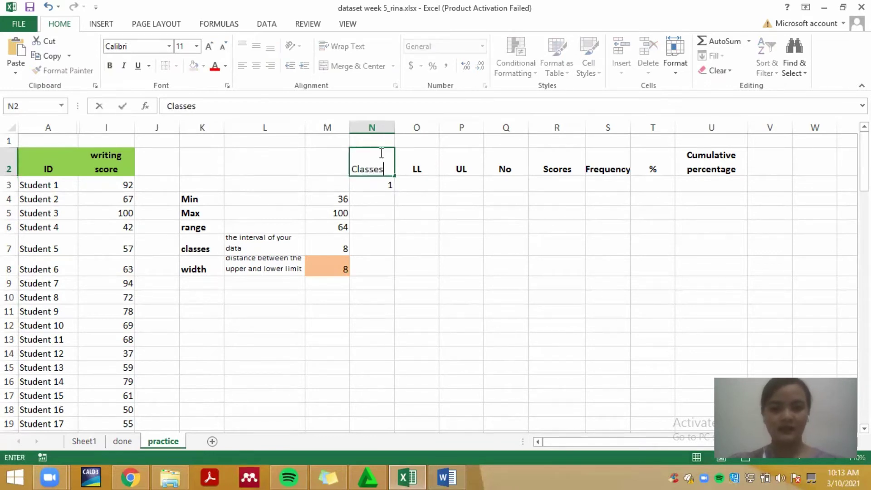
Fill the class numbers down from N3 to N10 as a series from 1 to 8.
click(379, 185)
drag(393, 191, 394, 293)
click(401, 297)
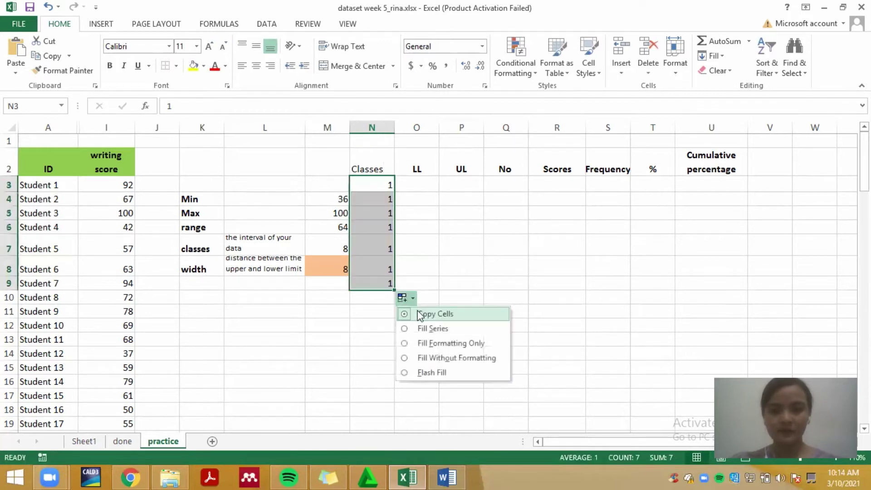
click(402, 297)
click(402, 297)
click(433, 328)
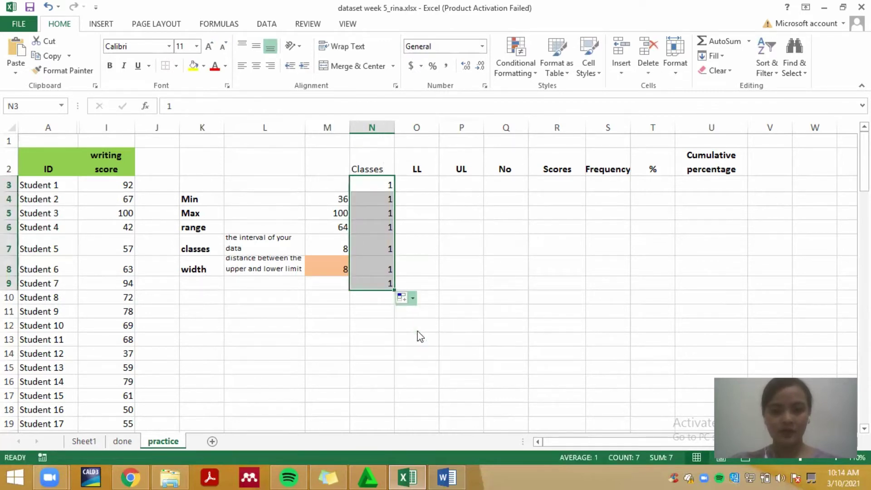
drag(395, 292, 394, 303)
click(459, 353)
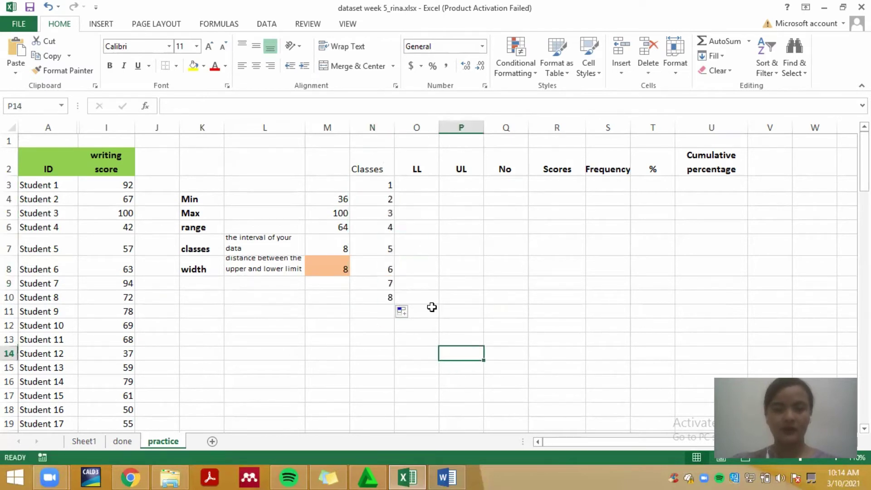
Set the first class's lower limit in O3 to the minimum score with =M4.
click(420, 186)
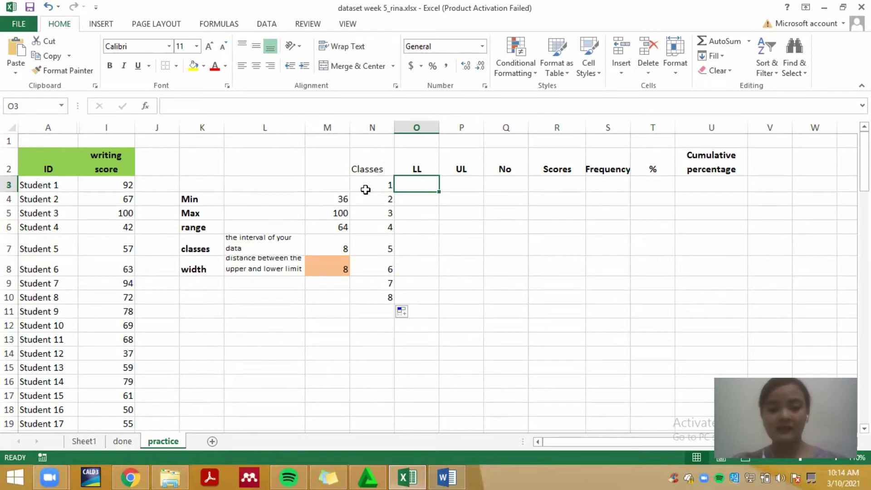
text(=)
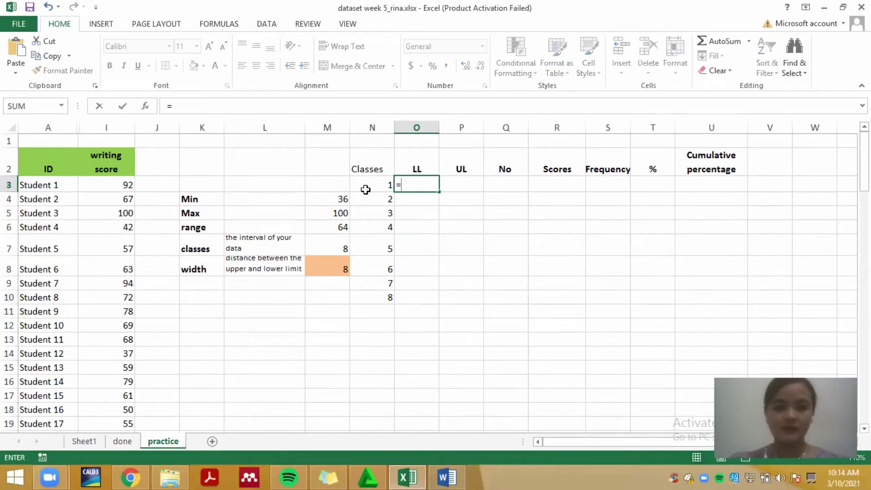
click(335, 202)
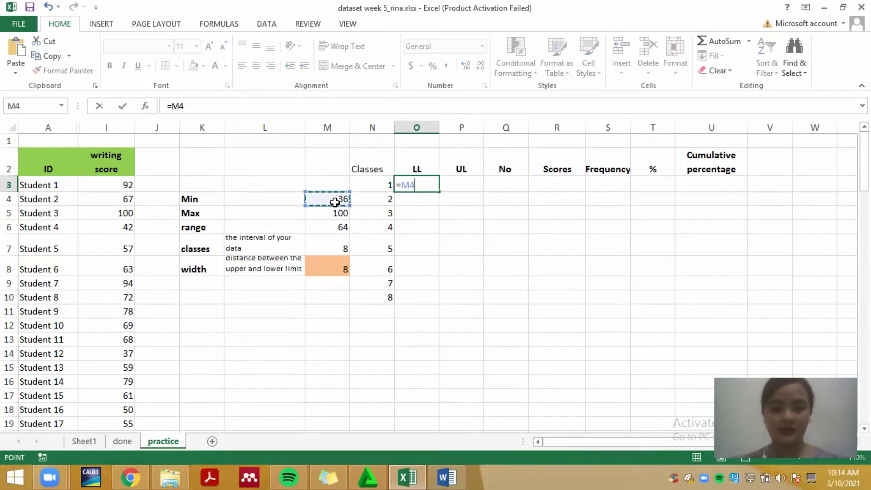
key(Return)
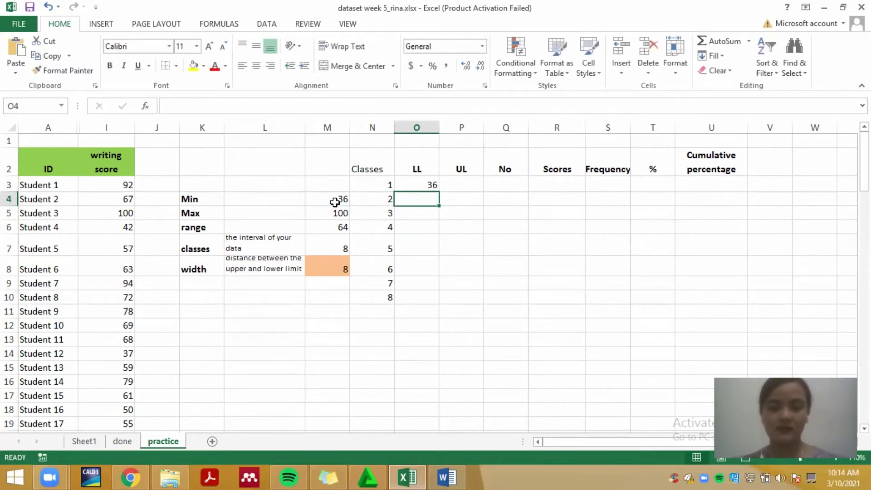
click(420, 183)
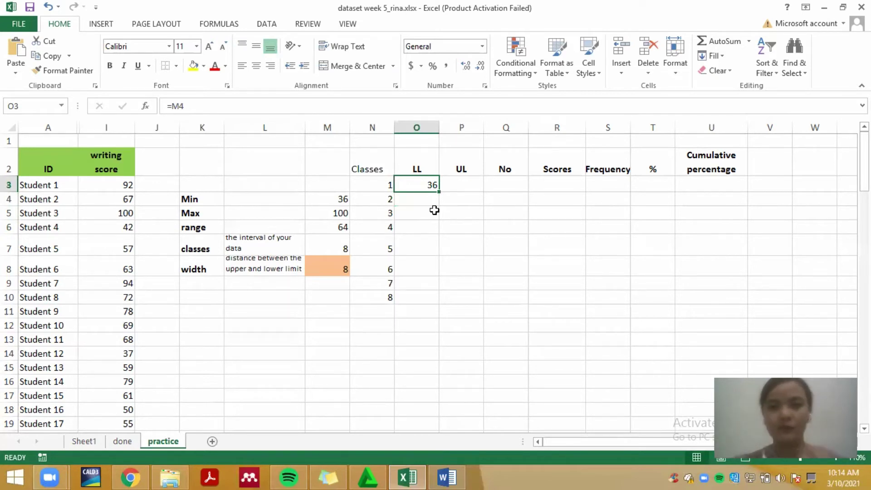
Calculate the first class's upper limit in P3 by adding the fixed class width to the lower limit with =O3+$M$8.
click(448, 183)
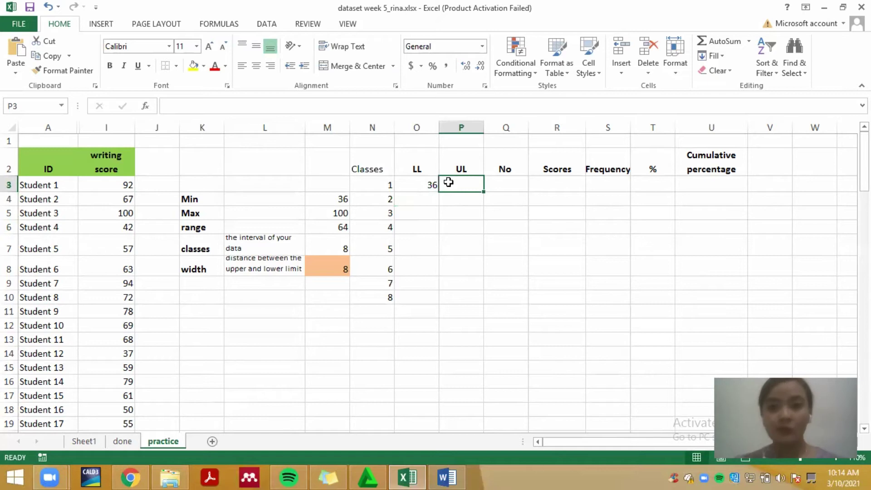
text(=)
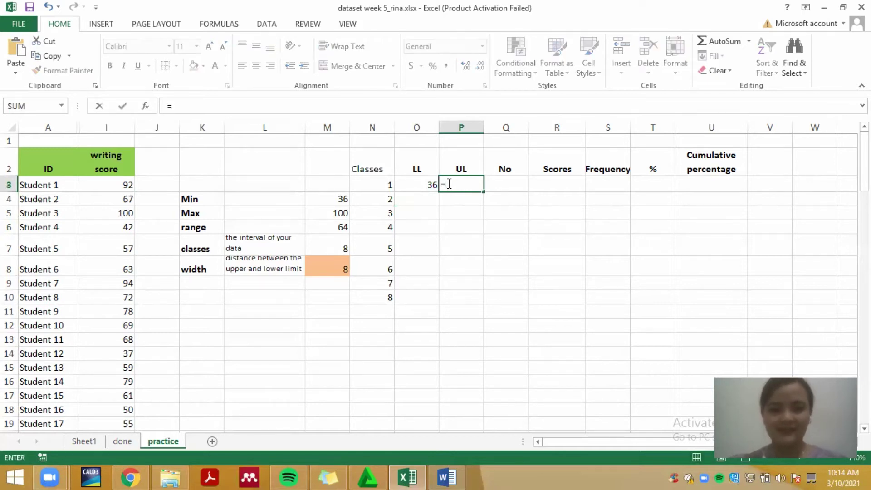
click(425, 184)
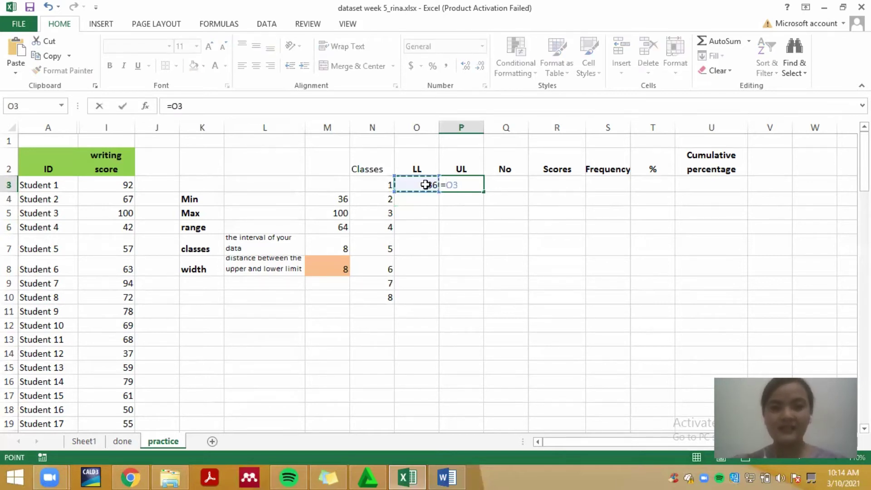
text(+)
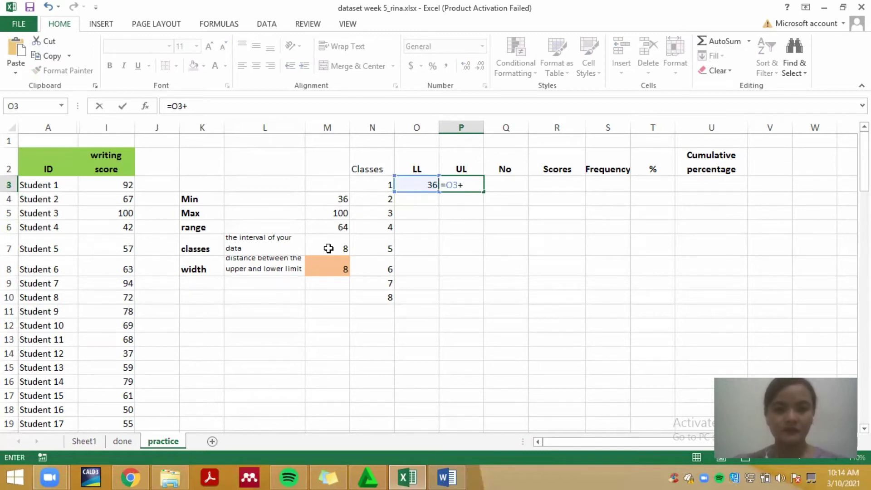
click(329, 267)
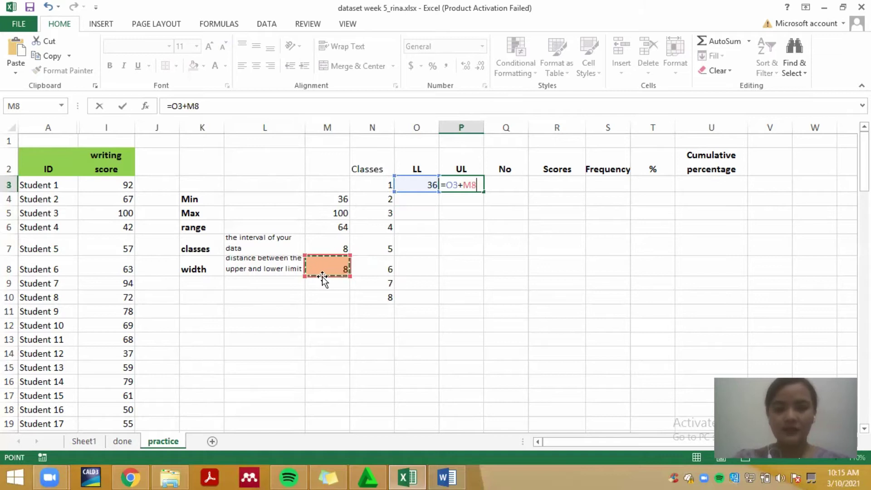
key(F4)
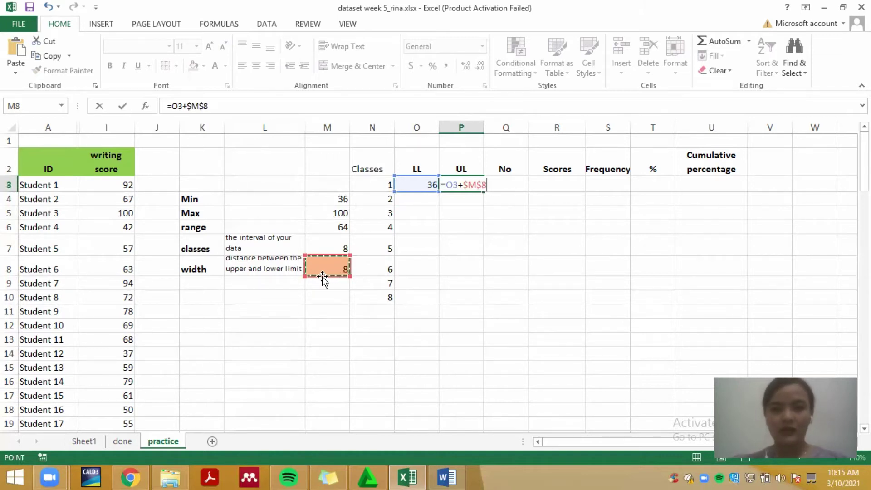
key(Return)
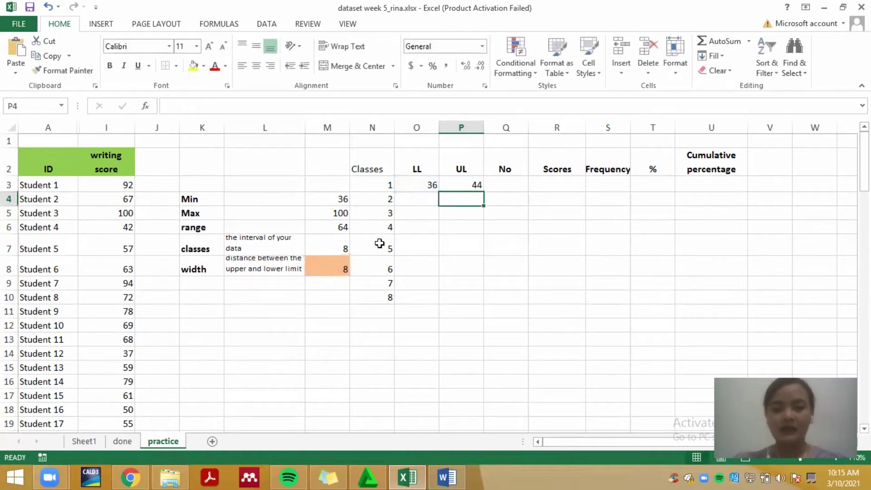
click(459, 186)
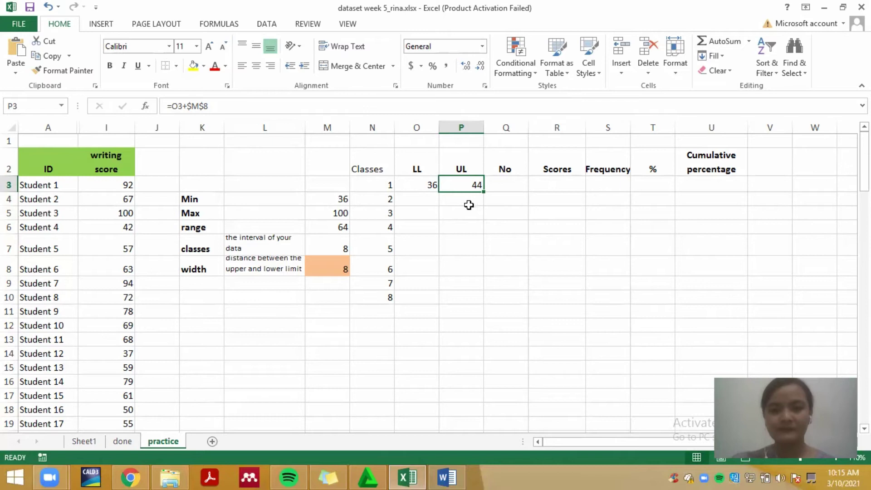
Set the second class's lower limit in O4 to the first class's upper limit with =P3.
click(426, 198)
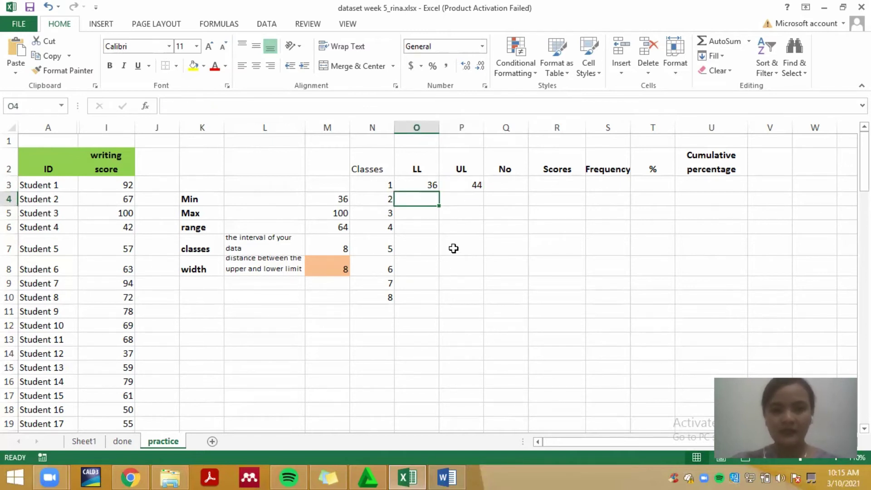
click(459, 188)
click(420, 197)
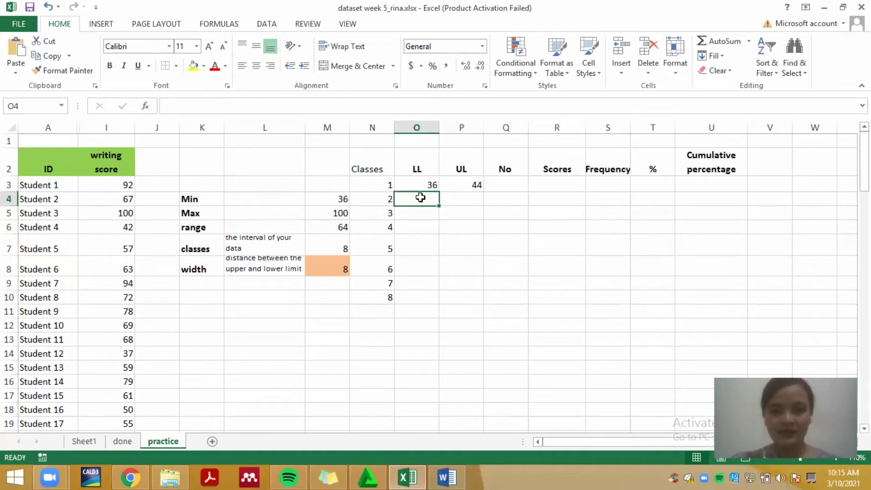
text(=)
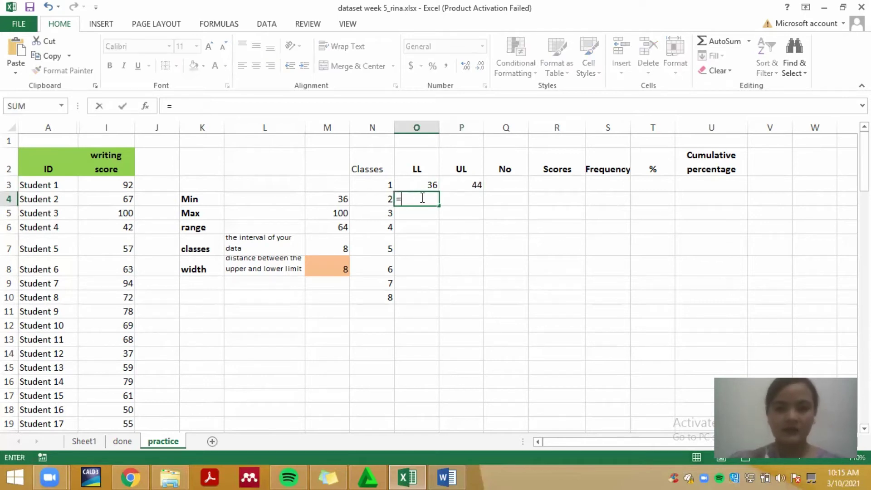
click(467, 179)
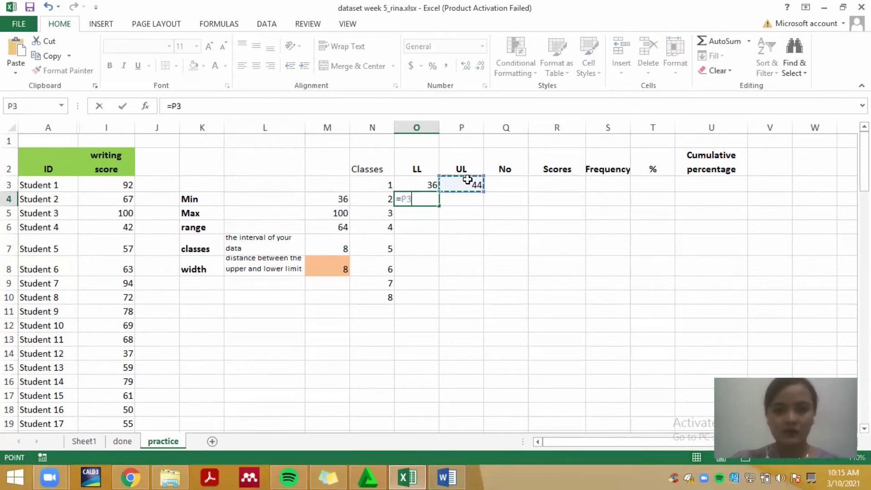
key(Return)
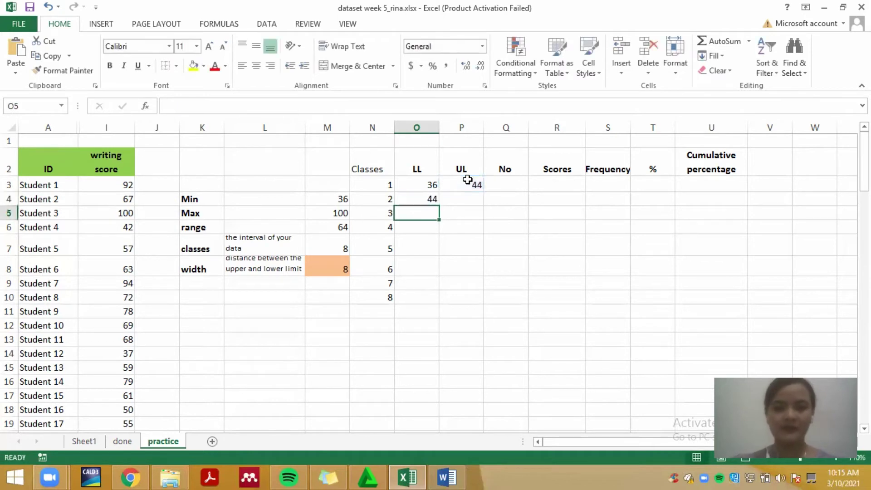
click(418, 201)
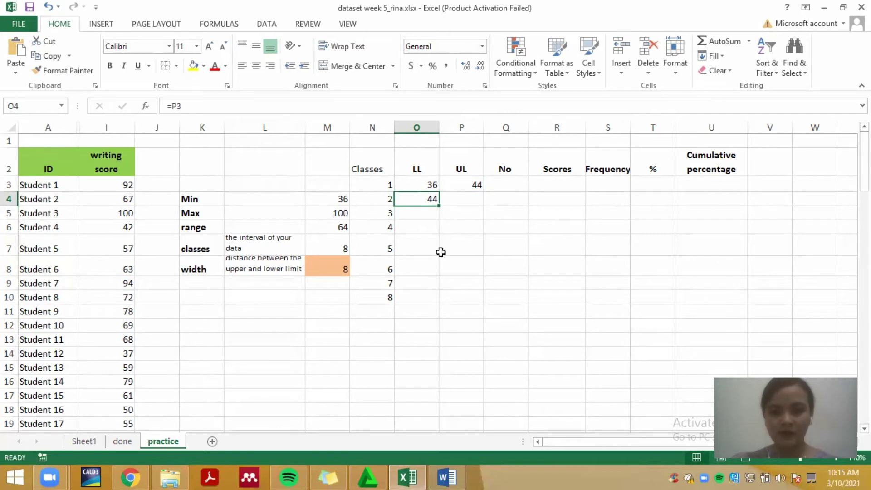
click(458, 200)
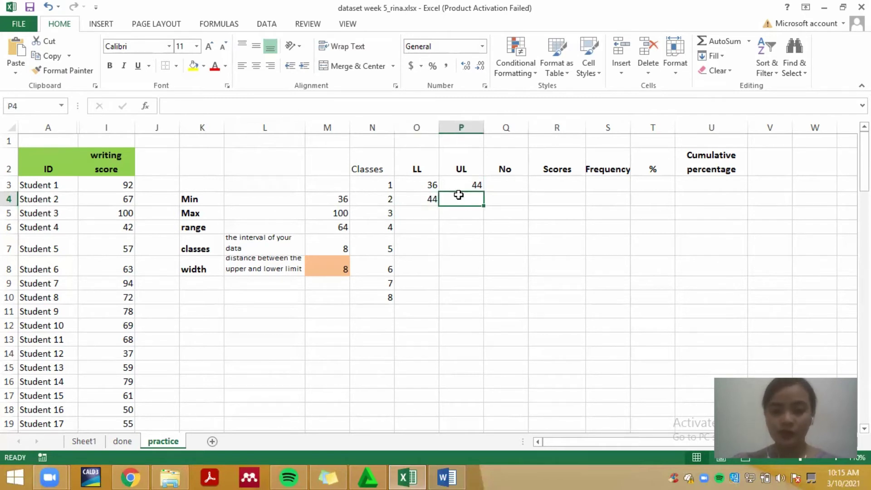
text(=)
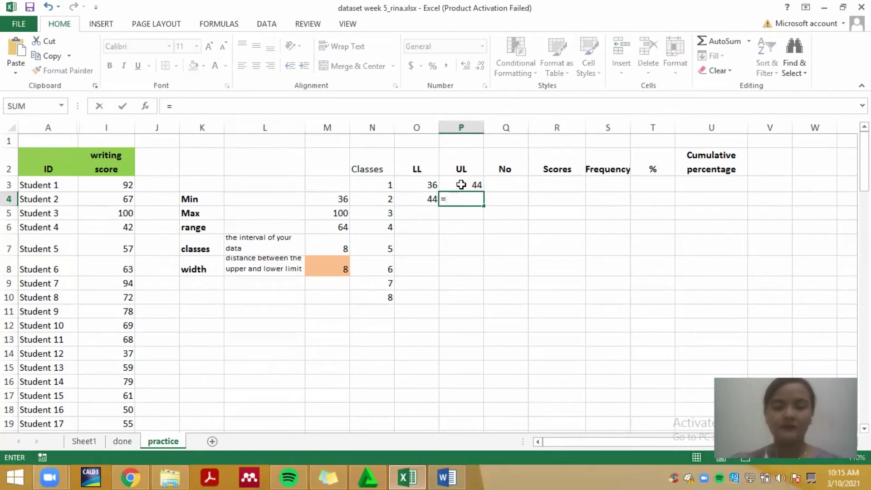
click(418, 197)
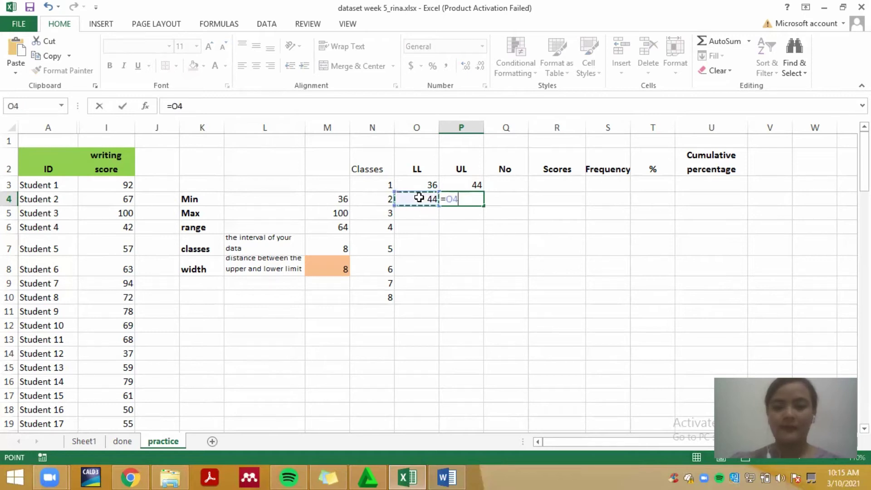
key(BackSpace)
key(BackSpace)
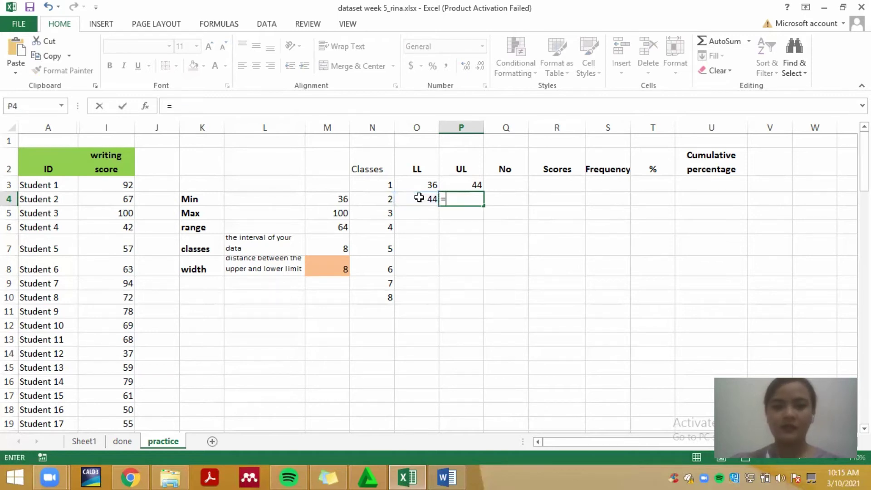
key(Escape)
Copy the first class's upper limit formula from P3 down to P4 for the second class.
click(465, 180)
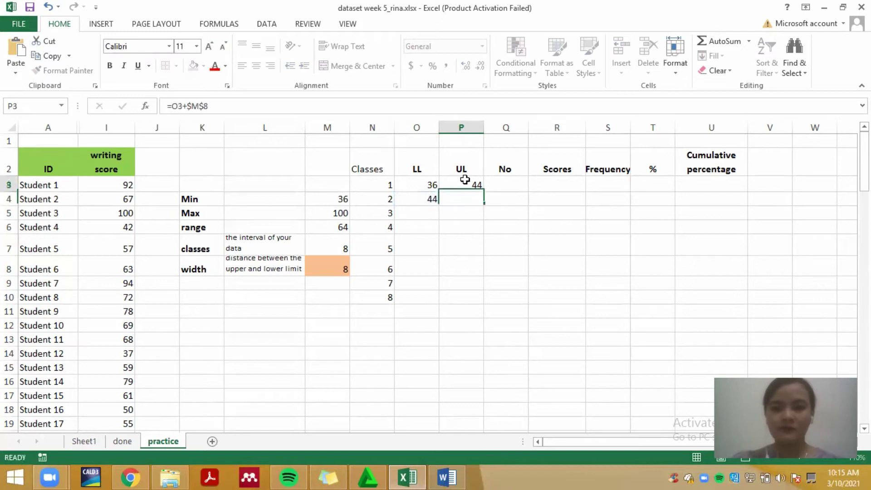
drag(484, 191, 479, 204)
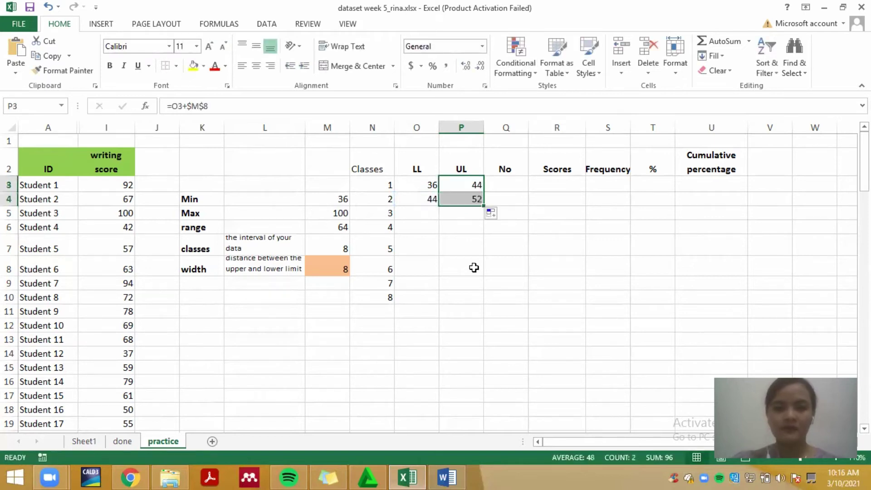
click(473, 256)
click(473, 269)
Fill the second class's lower and upper limit formulas in O4:P4 down to row 10 for all eight classes.
click(426, 199)
drag(436, 201, 459, 198)
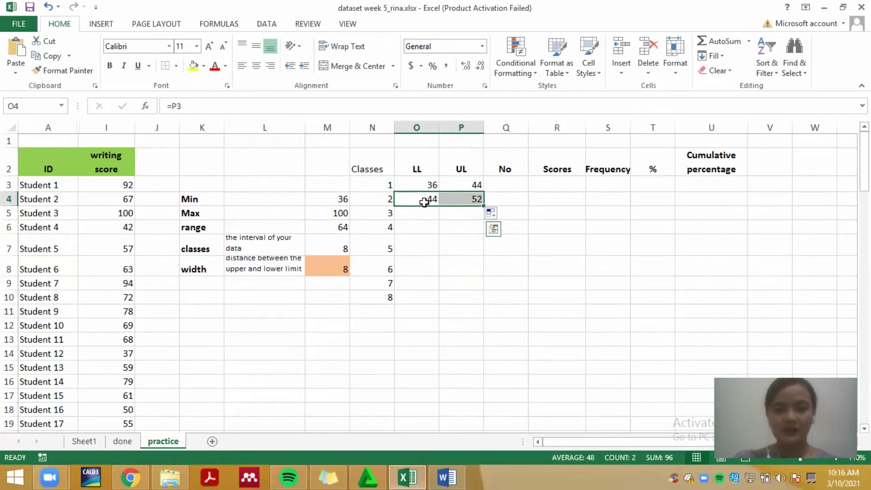
drag(484, 206, 472, 293)
click(451, 381)
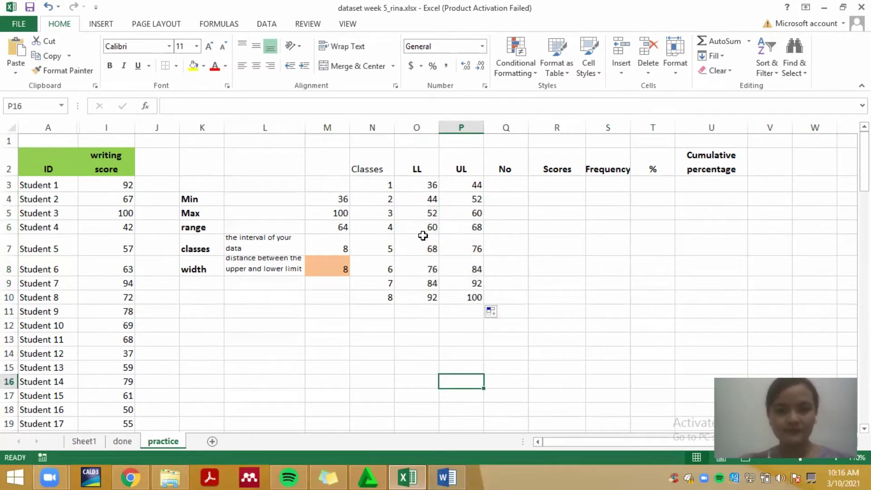
Examine the class numbers and the lower and upper limits from the first class to the eighth.
click(383, 186)
click(368, 300)
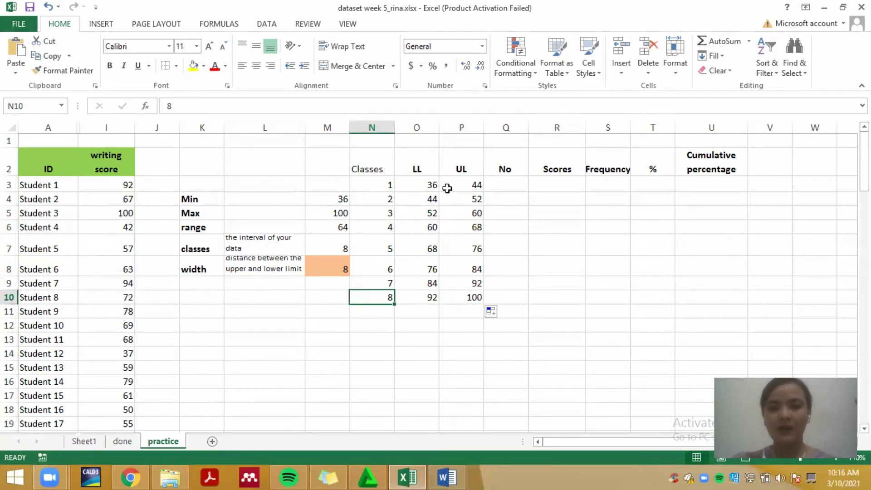
click(429, 188)
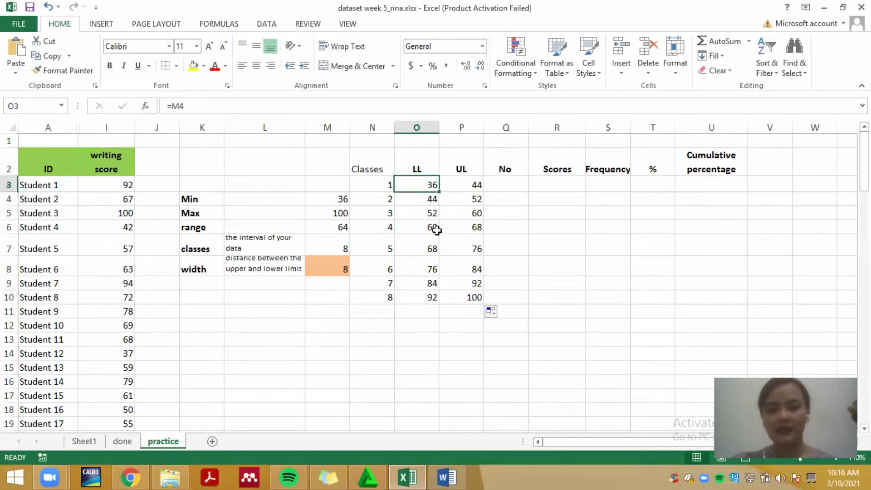
click(459, 184)
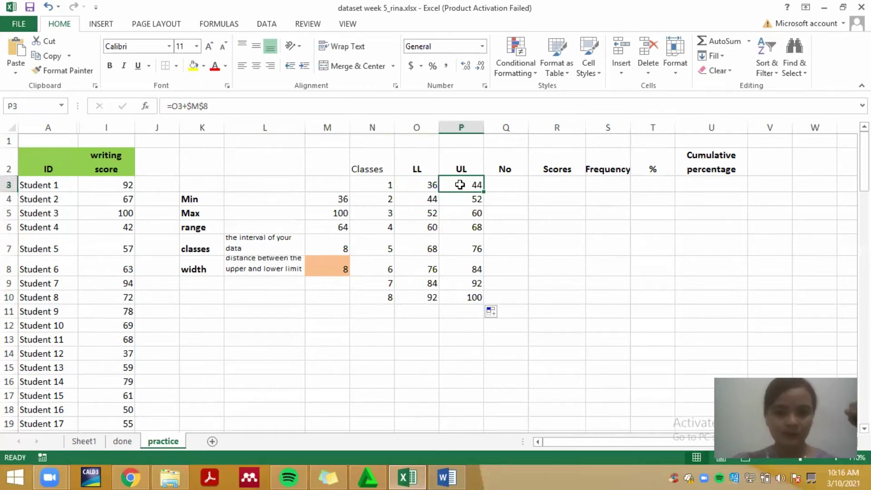
click(414, 201)
click(454, 196)
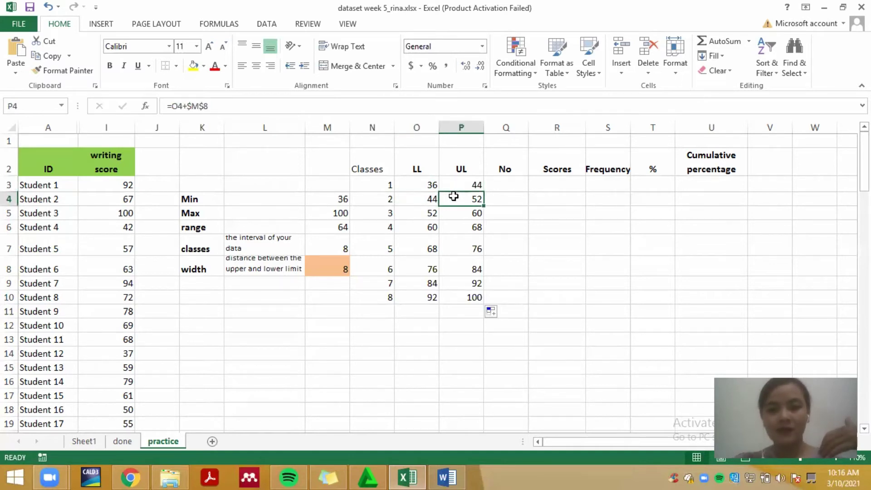
click(455, 299)
Hide the No and Scores columns, Q and R.
click(517, 283)
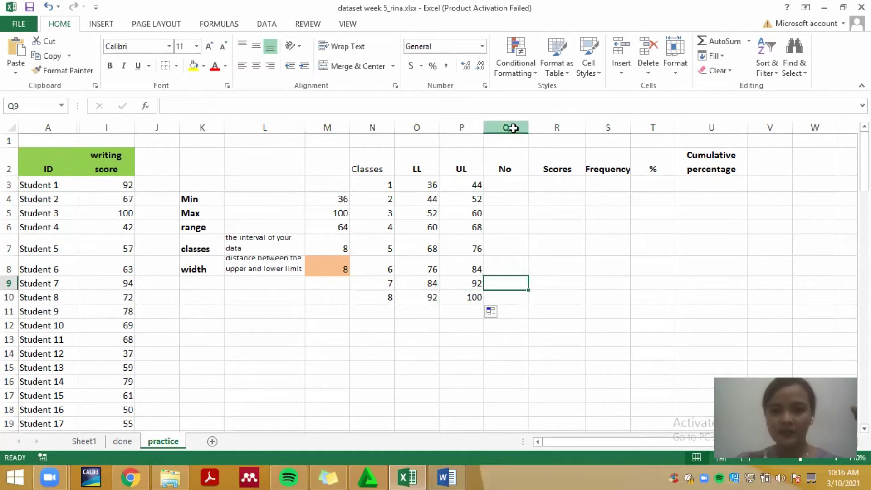
drag(509, 128, 537, 127)
right_click(546, 127)
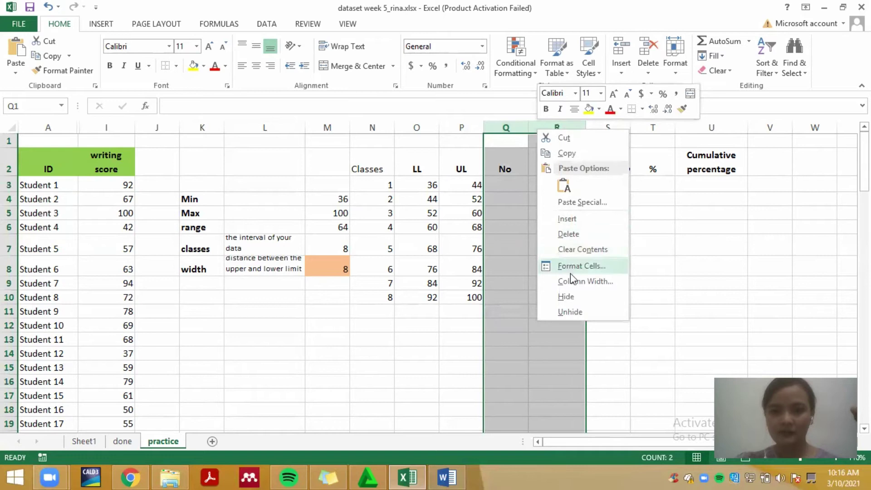
click(564, 295)
click(564, 295)
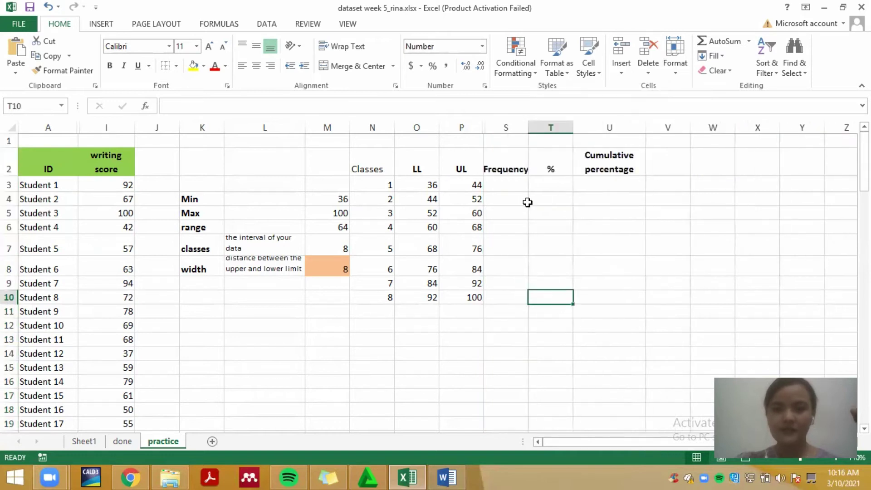
Compare the lower and upper limits of the first two classes.
click(519, 185)
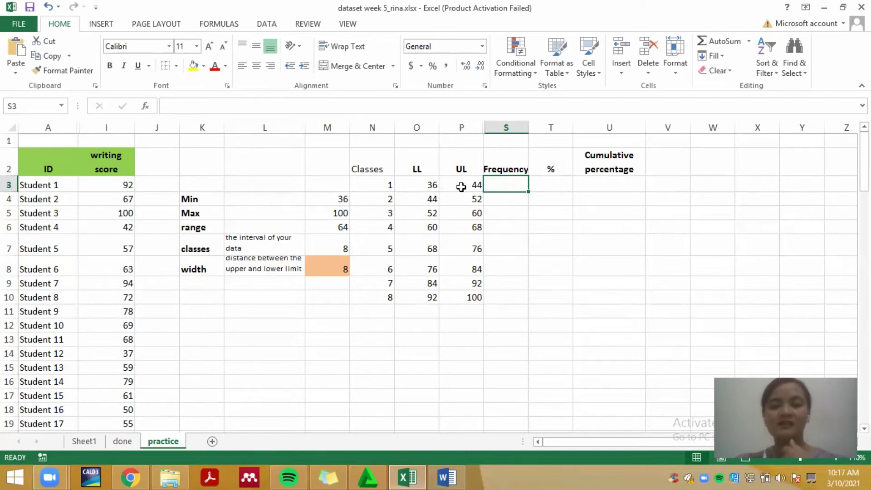
click(428, 184)
click(471, 182)
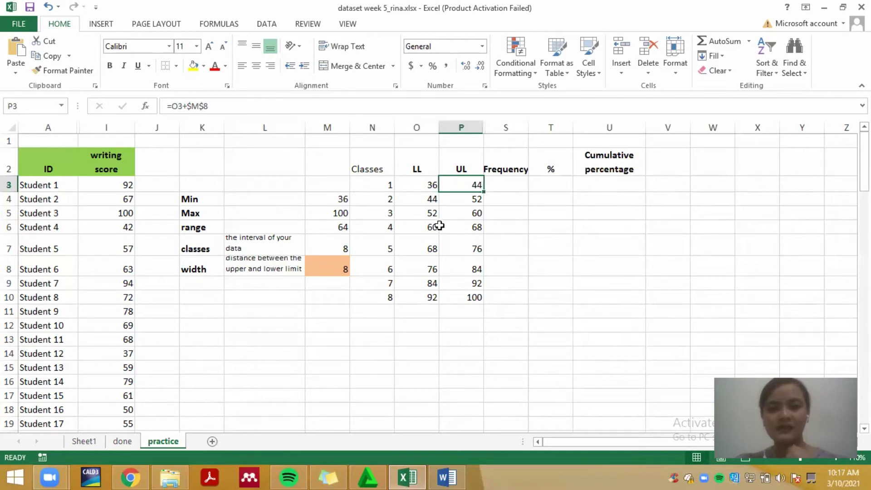
click(430, 200)
click(454, 199)
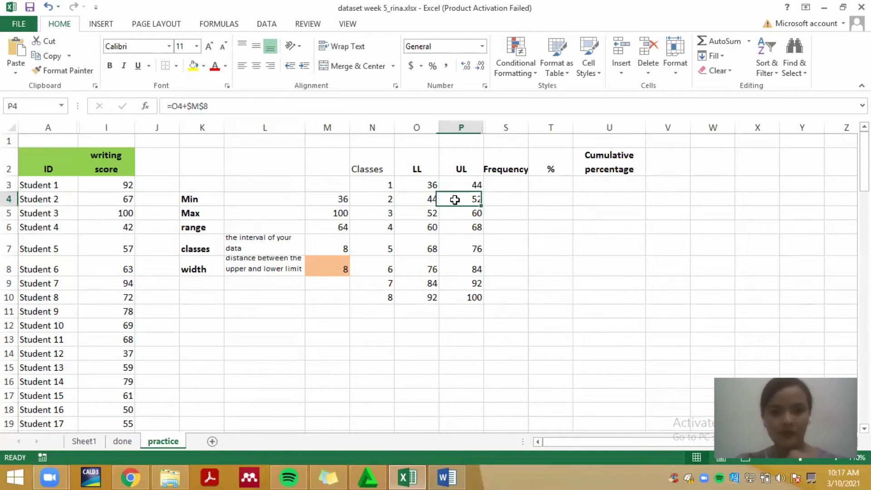
Try to count scores per class by entering the array formula =FREQUENCY(I3:I97,P3:P10) in S3 and filling it down to S10.
click(503, 182)
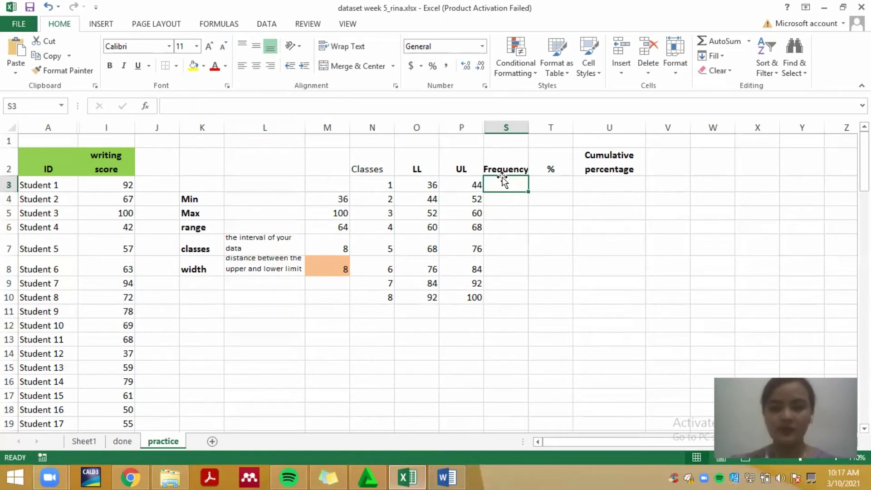
text(=)
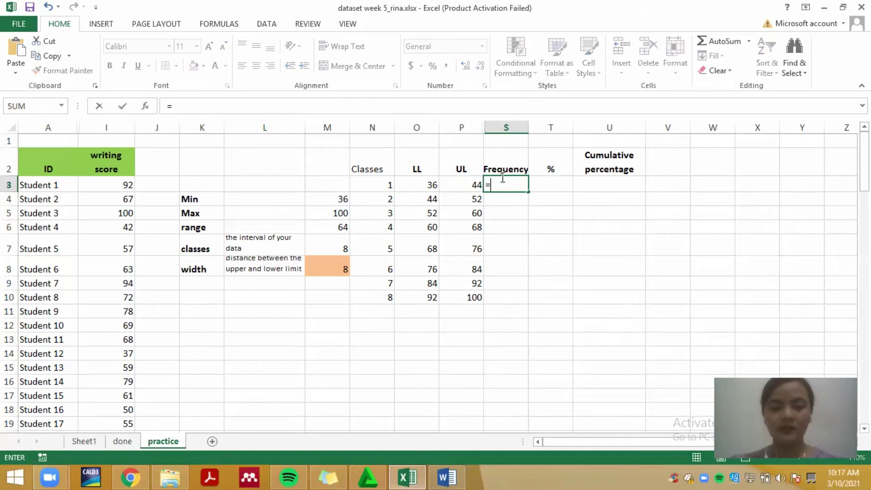
text(frequency)
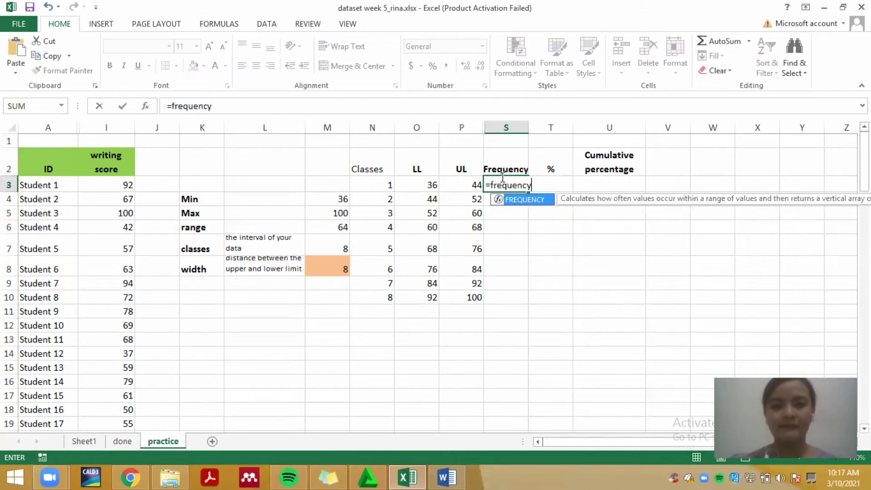
text(()
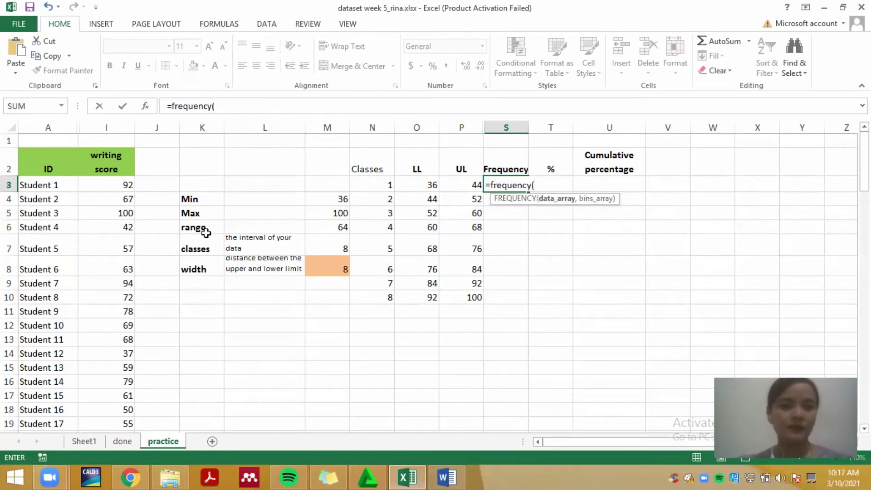
drag(122, 185, 88, 408)
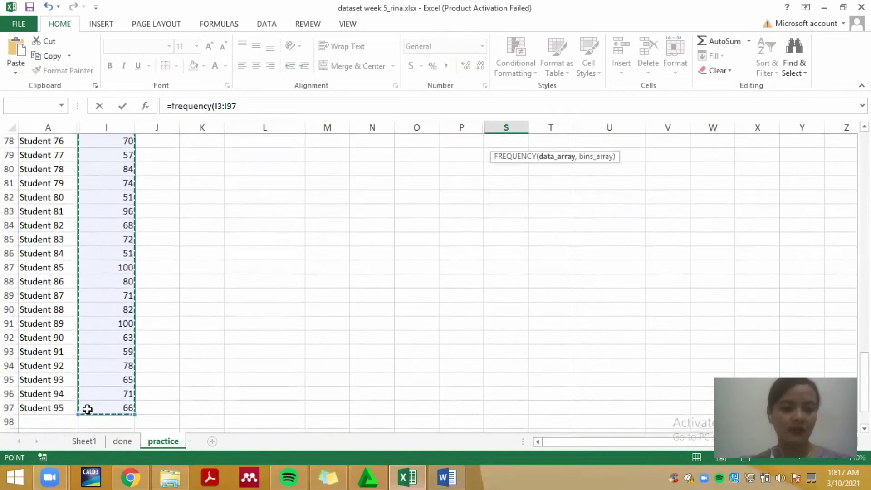
scroll(402, 288, up, 13)
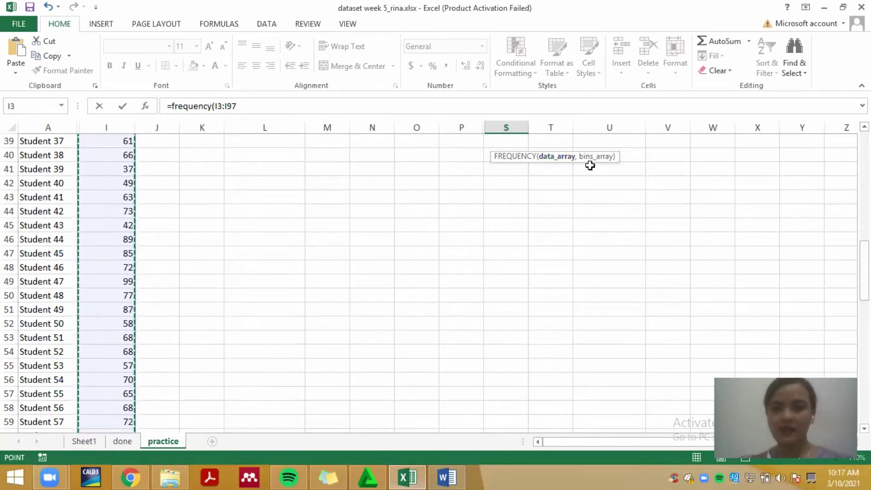
drag(864, 286, 864, 173)
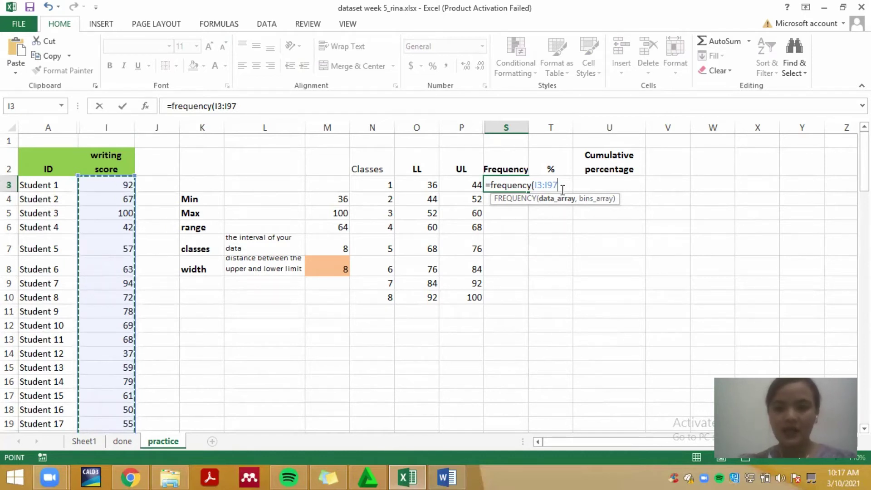
text(,)
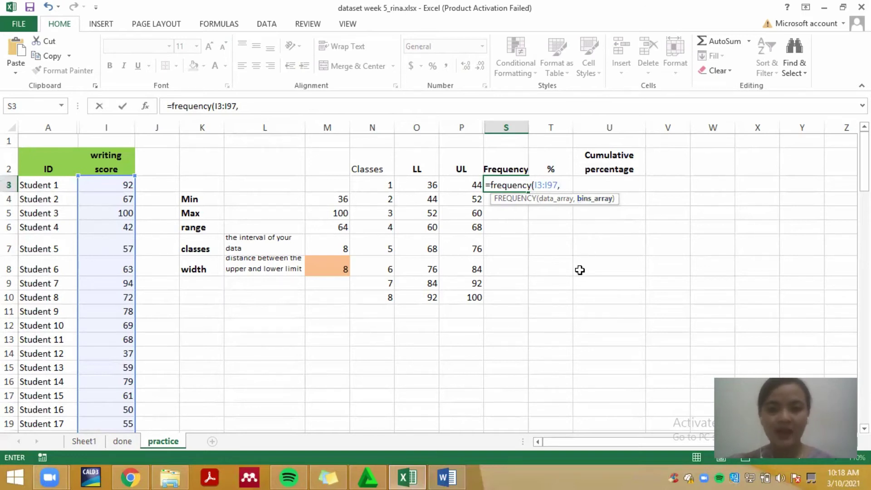
drag(461, 181, 461, 294)
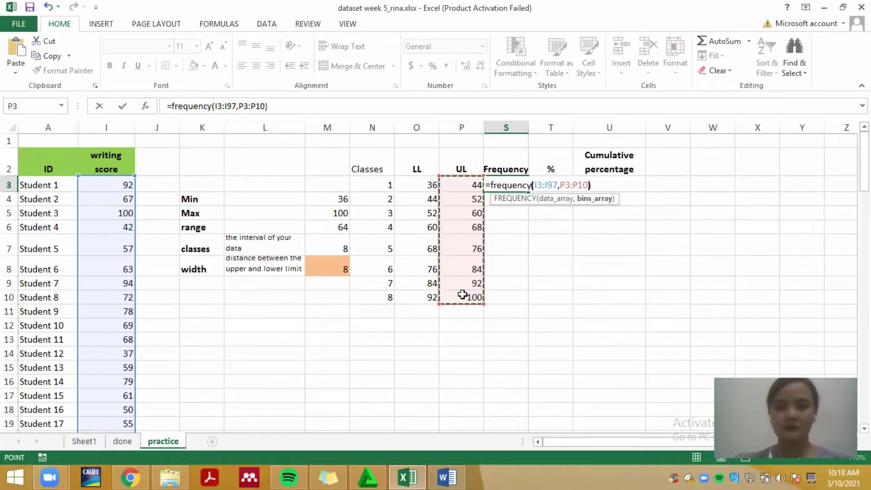
text())
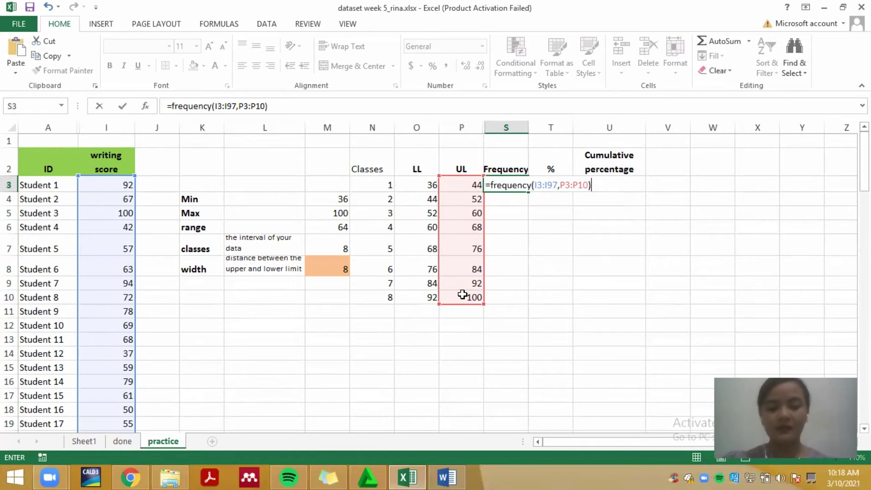
key(ctrl+shift+Return)
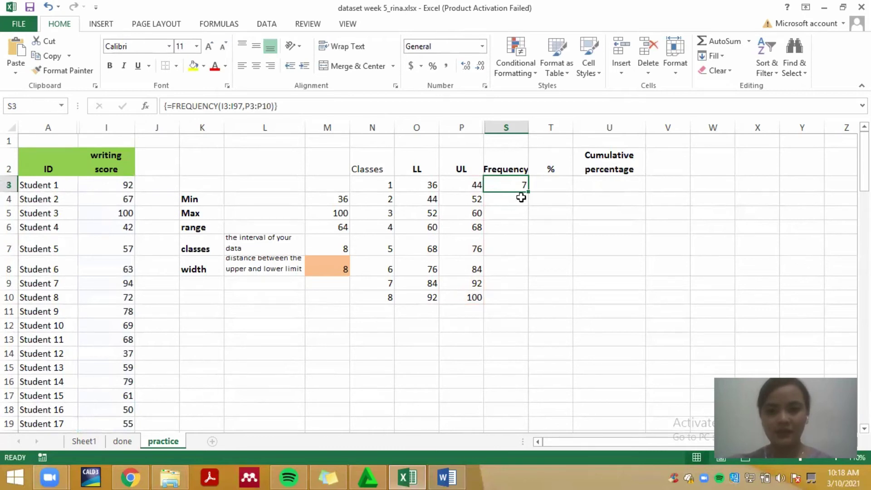
drag(528, 192, 515, 303)
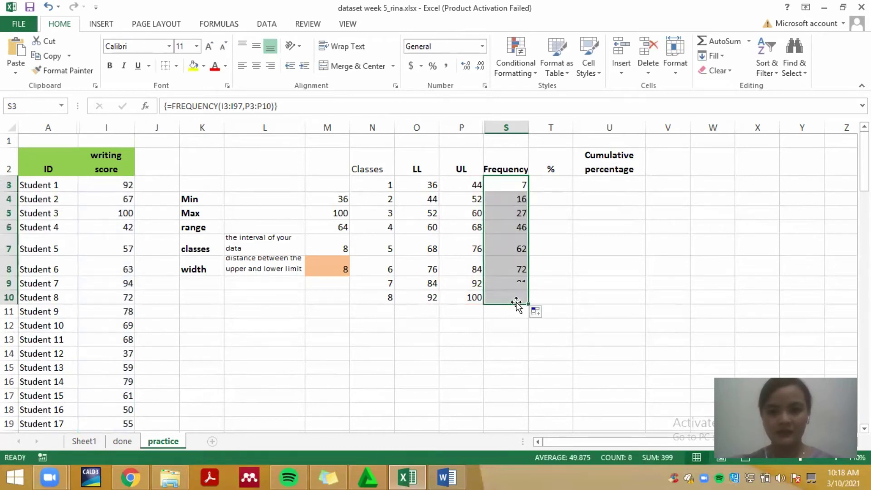
click(593, 301)
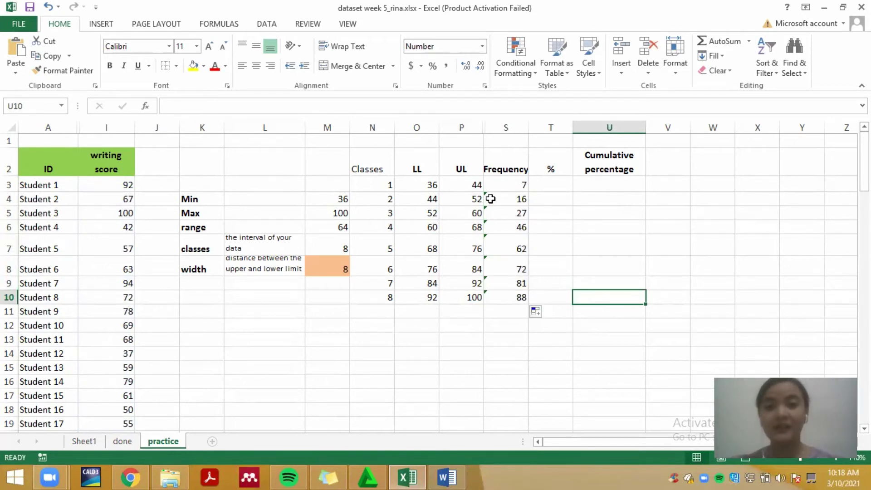
Clear the frequency formulas from S3:S10.
drag(502, 184, 509, 306)
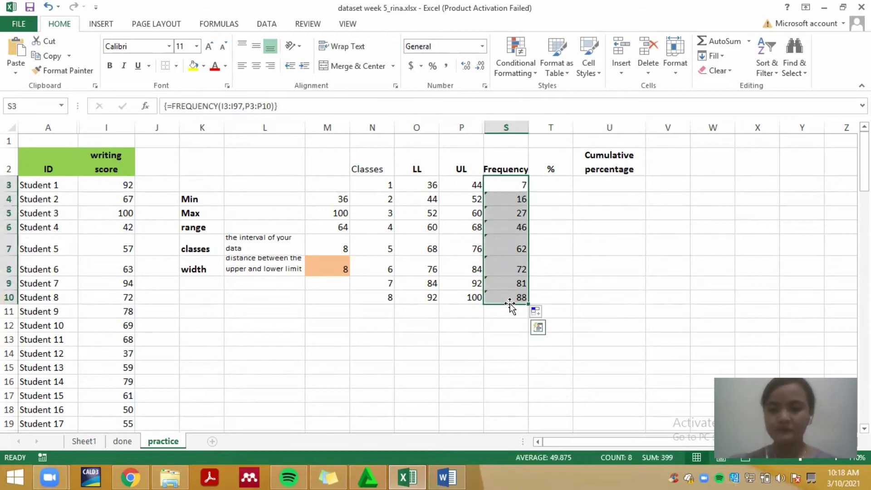
key(Delete)
click(632, 278)
Count the writing scores per class by entering =FREQUENCY(I3:I97,P3:P10) as one array formula across S3:S10.
drag(500, 182, 520, 299)
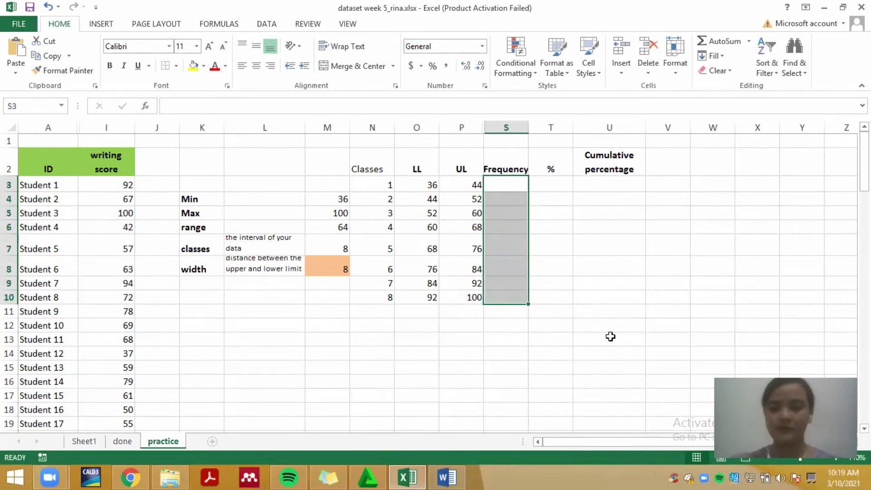
text(=frequenc)
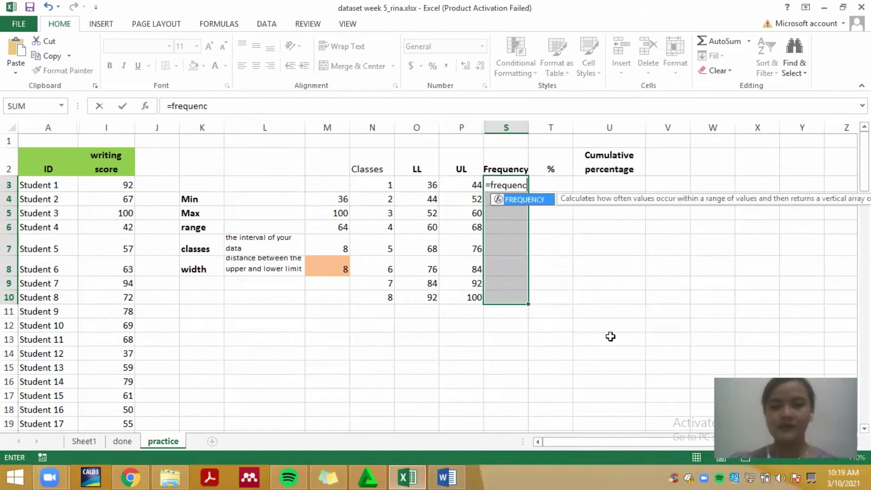
text(y()
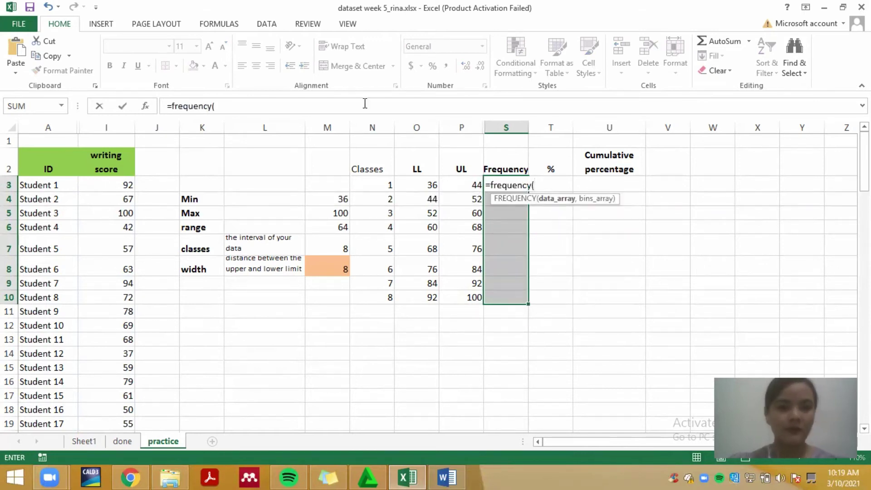
drag(116, 185, 96, 365)
scroll(243, 376, up, 20)
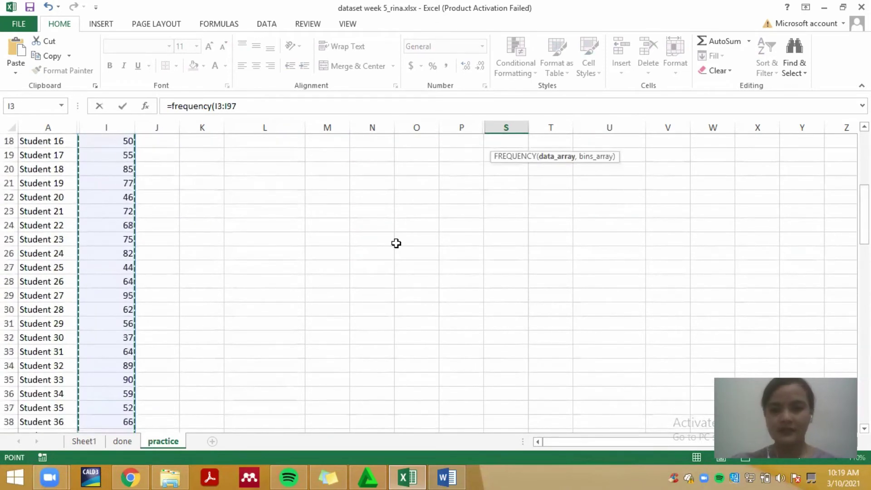
text(,)
drag(473, 184, 476, 298)
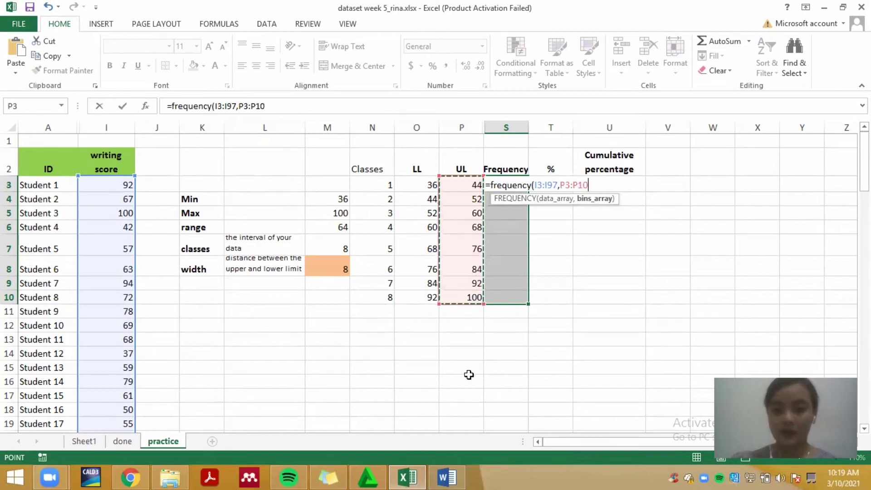
text())
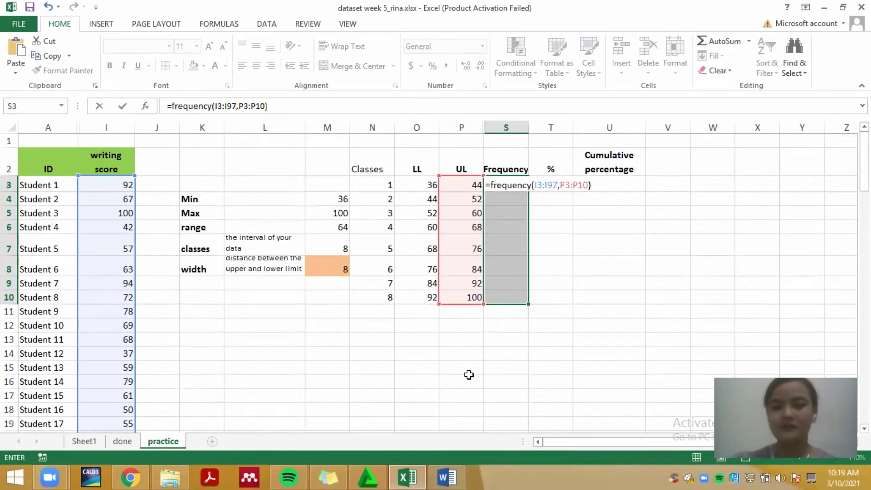
key(ctrl+shift+Return)
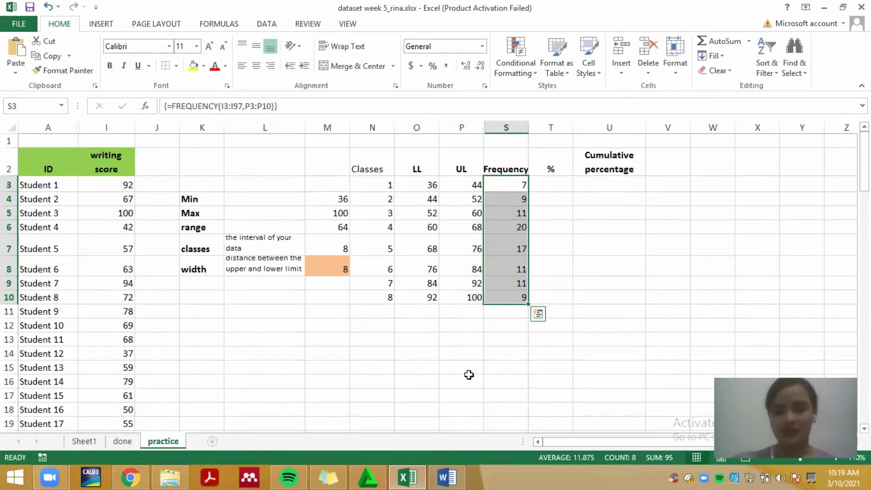
click(570, 272)
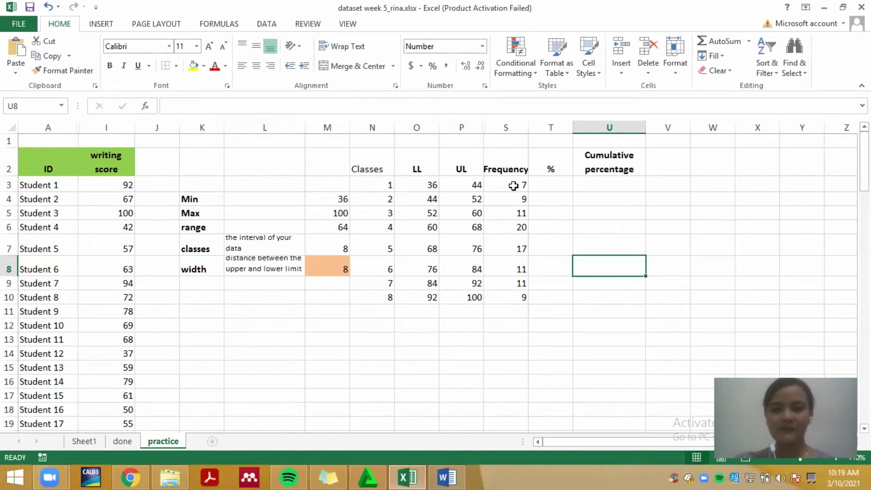
Add a TOTAL label in P11 and sum the class frequencies in S11 with =SUM(S3:S10).
drag(513, 185, 510, 298)
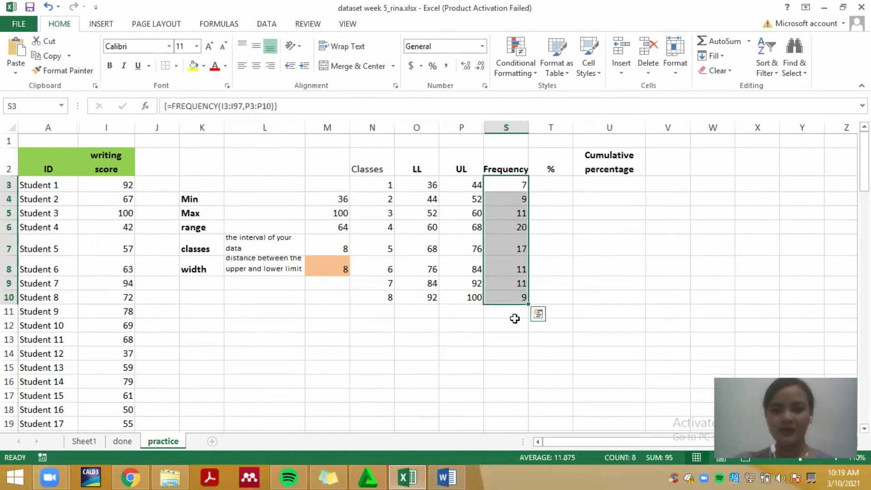
click(508, 312)
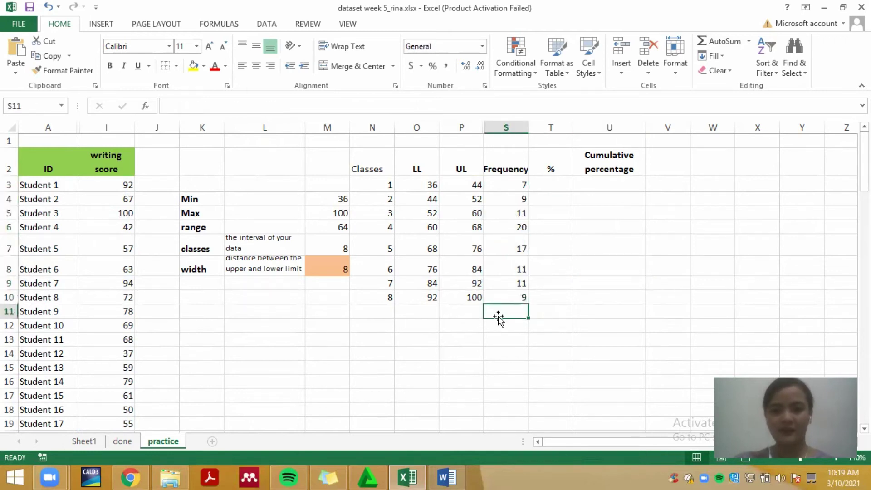
click(468, 308)
text(TOTAL)
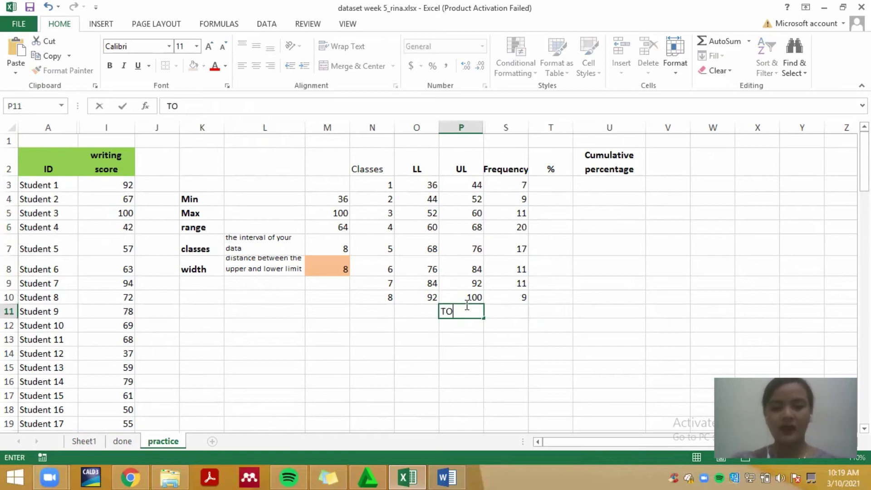
key(Tab)
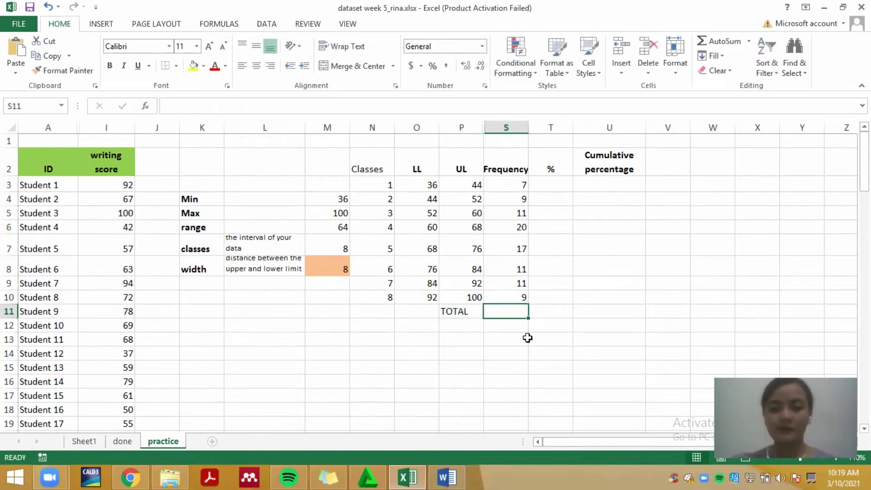
text(=SUM()
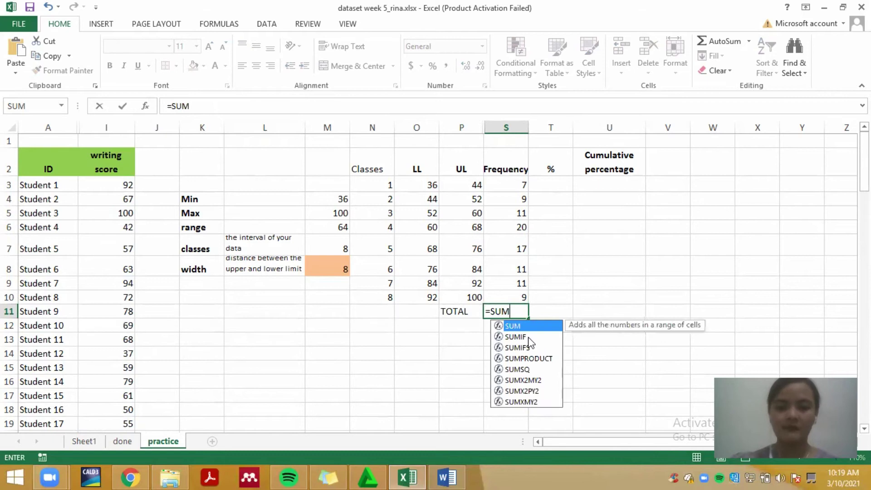
drag(520, 186, 506, 297)
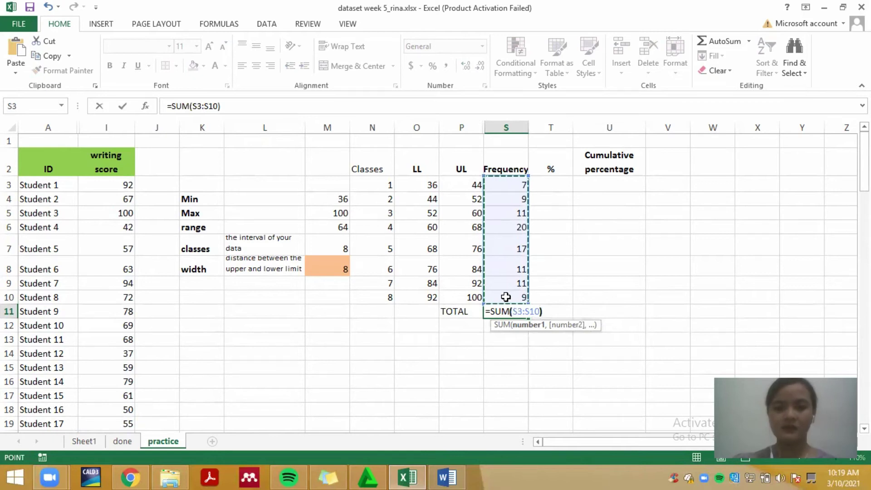
key(Return)
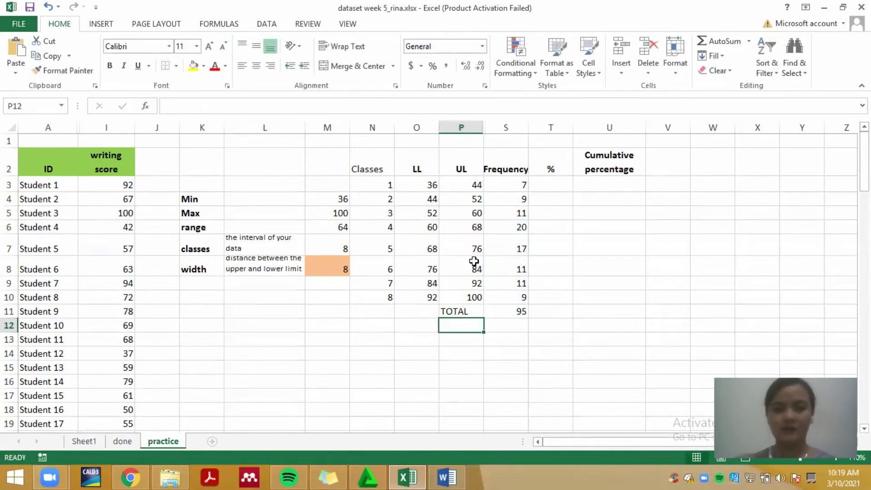
click(504, 311)
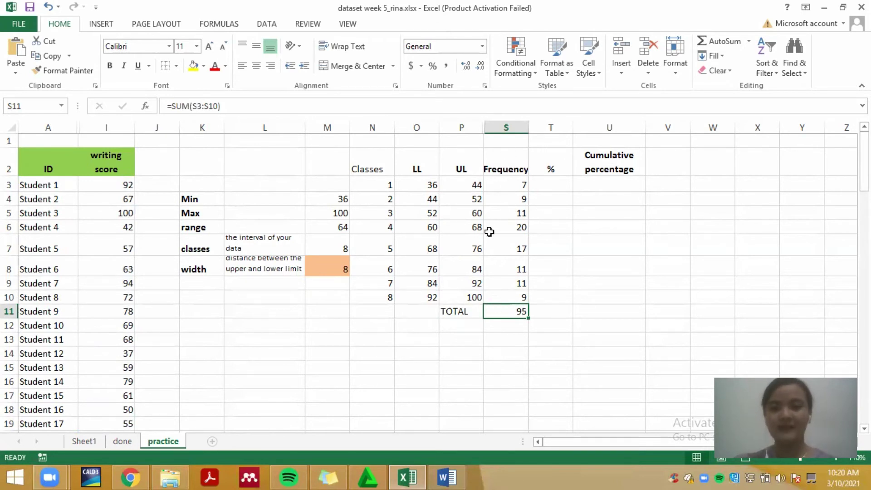
Calculate each class's percentage by entering =S3/$S$11*100 in T3 and filling it down to T10.
click(546, 180)
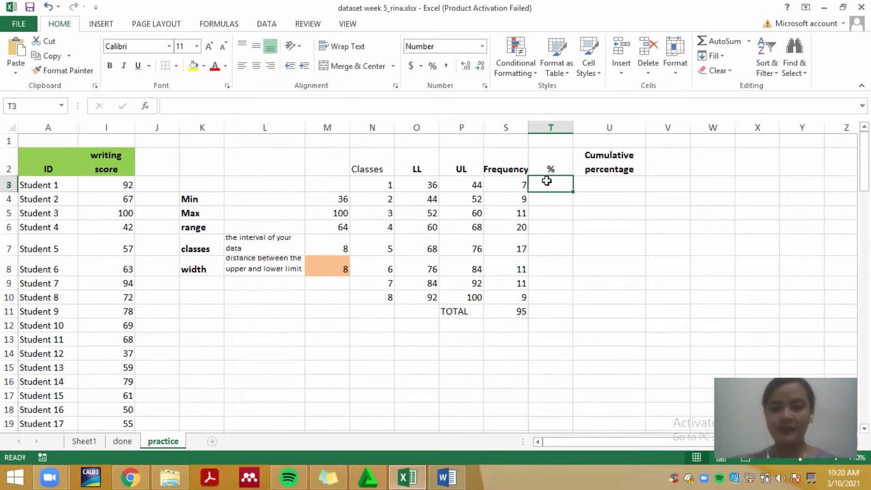
text(=)
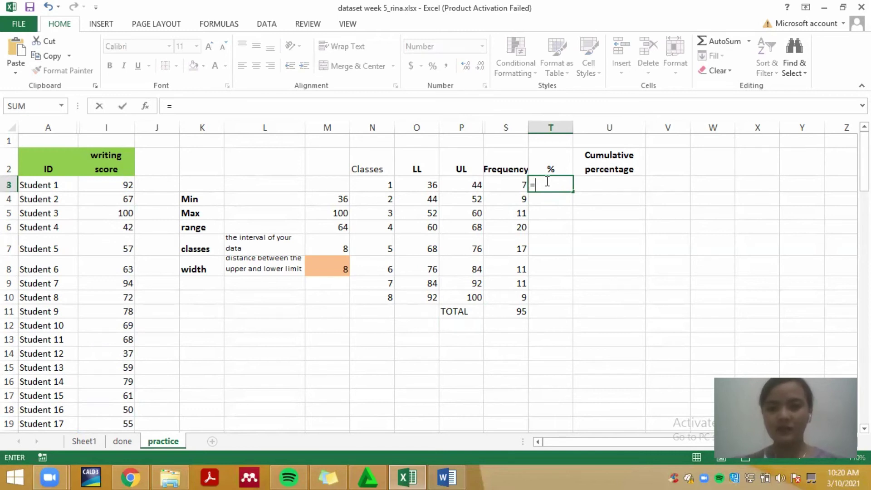
click(512, 184)
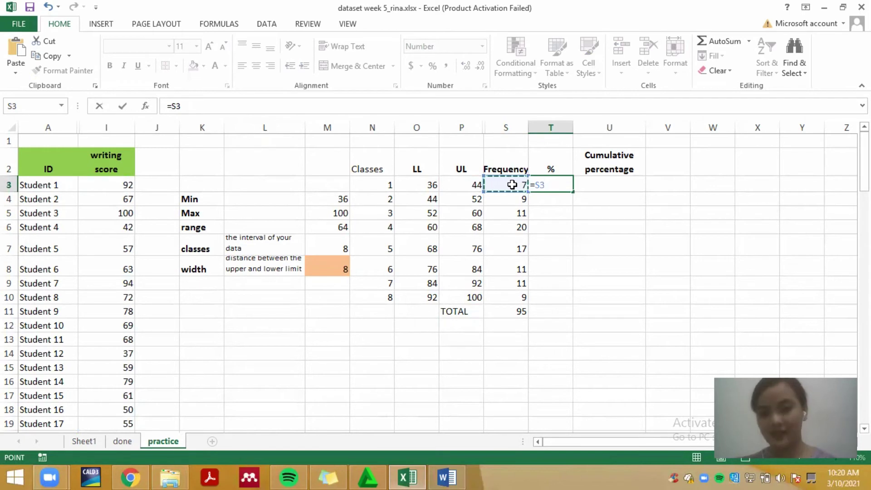
text(/)
click(522, 313)
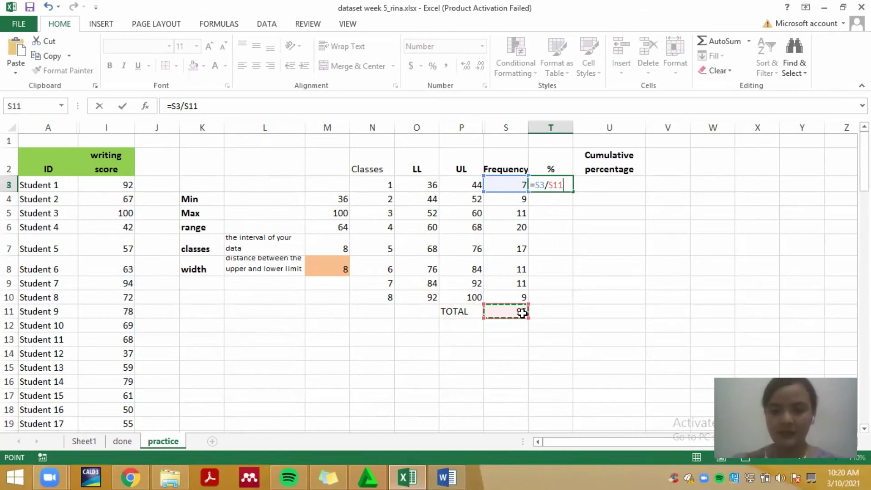
text(*)
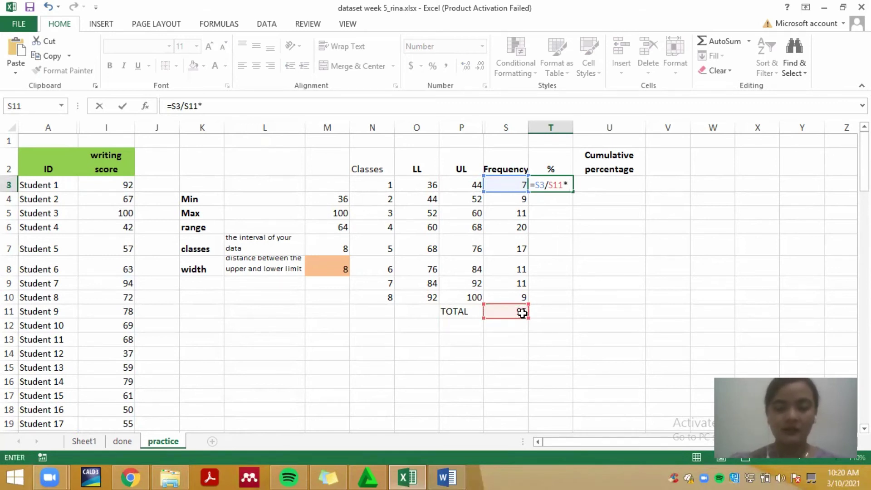
text(100)
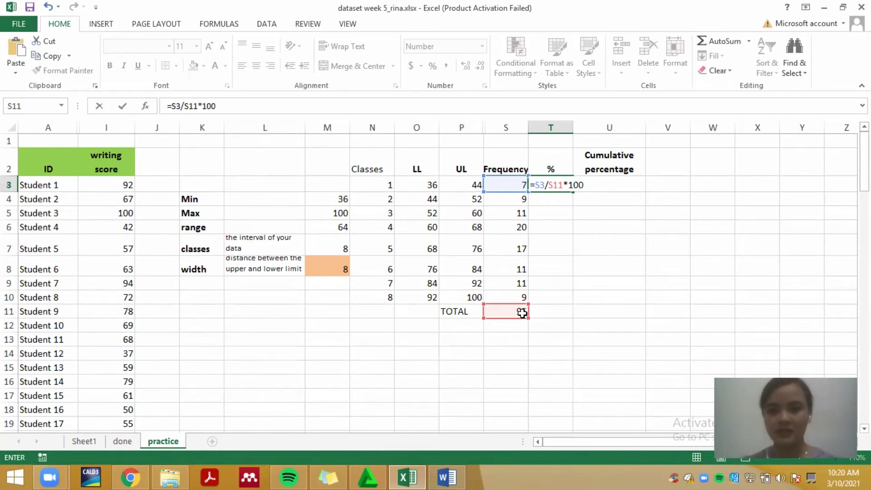
click(554, 184)
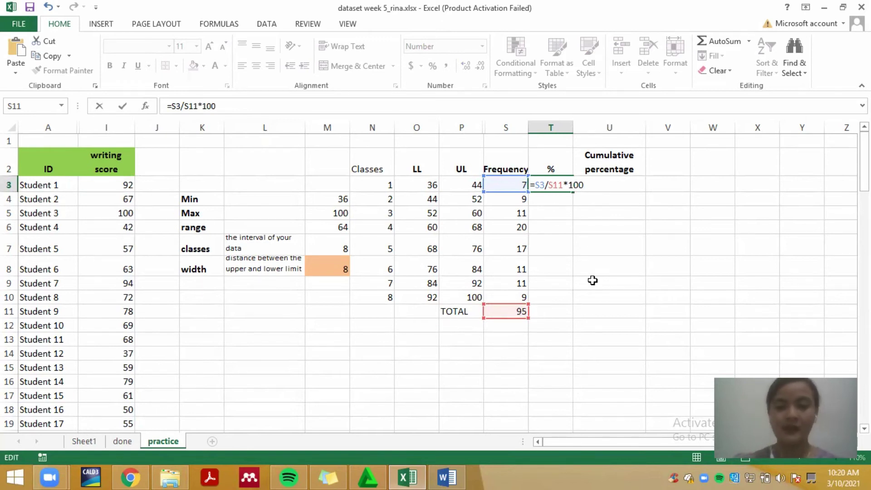
key(F4)
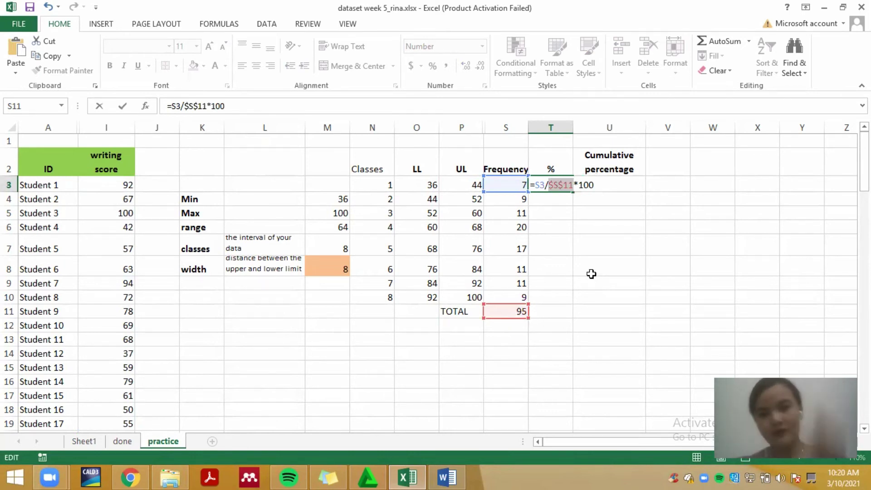
key(Return)
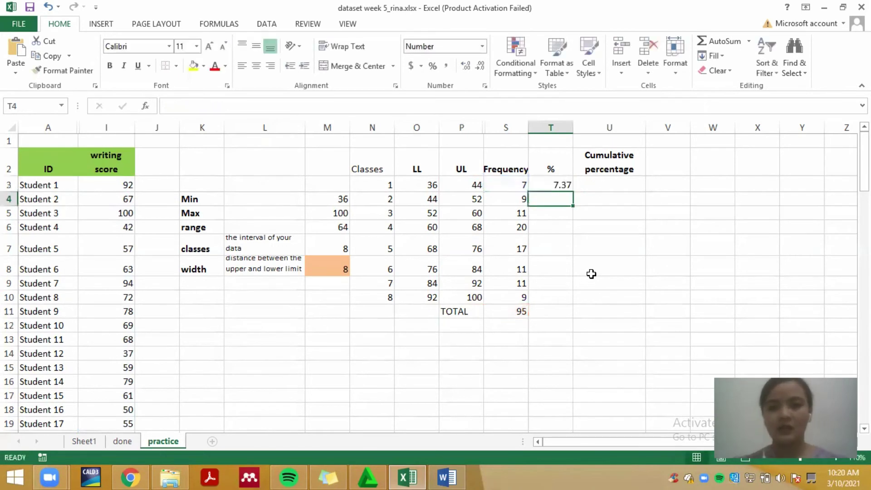
click(553, 185)
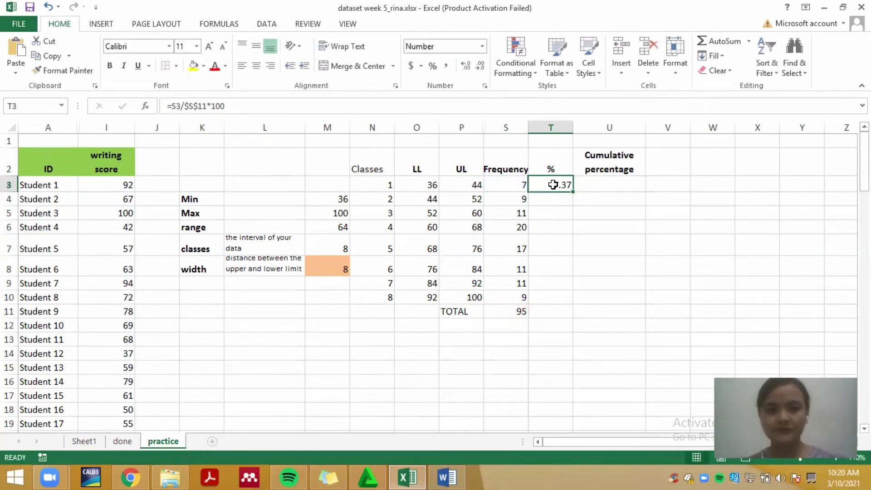
drag(571, 191, 569, 302)
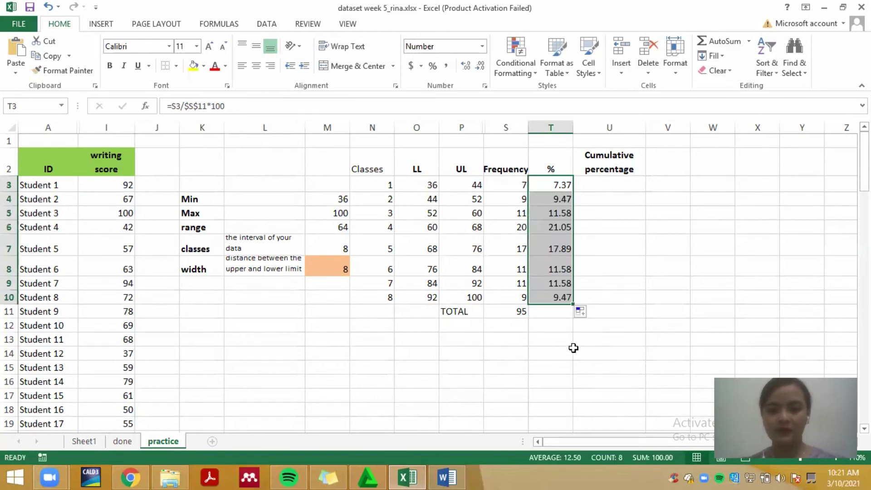
Total the percentage column in T11 with =SUM(T3:T10).
click(552, 312)
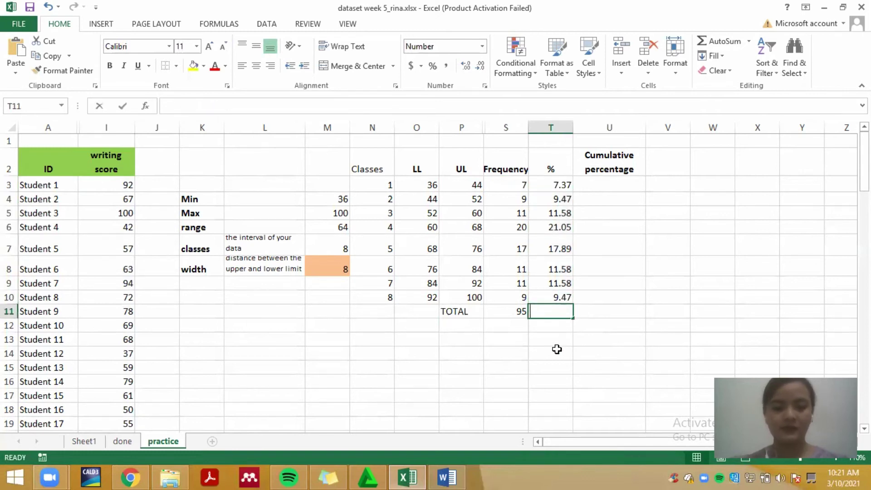
text(=SUM)
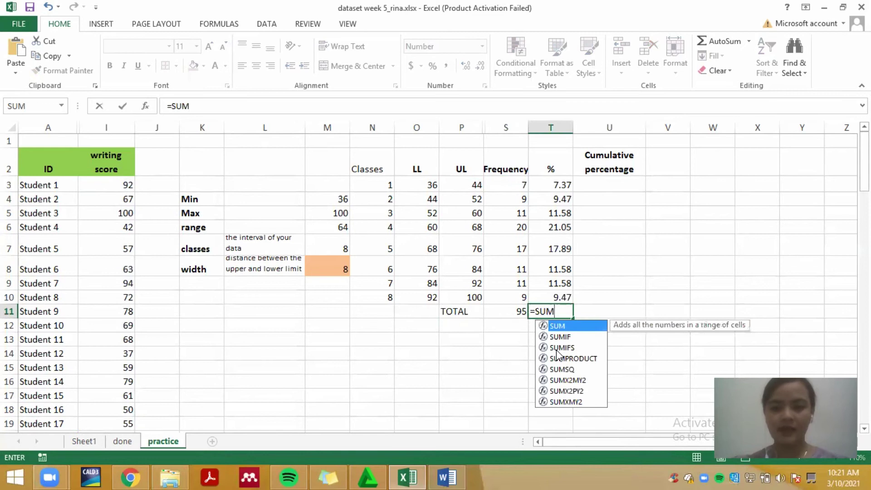
text(()
drag(550, 184, 543, 294)
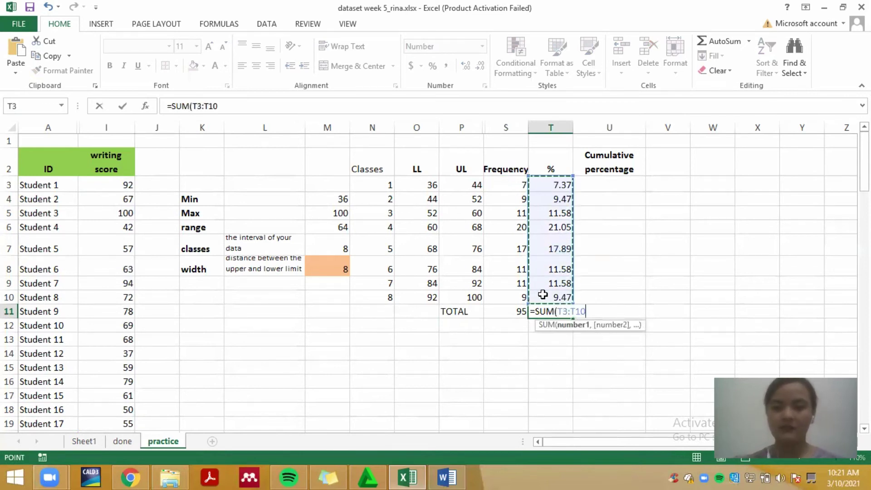
text())
key(Return)
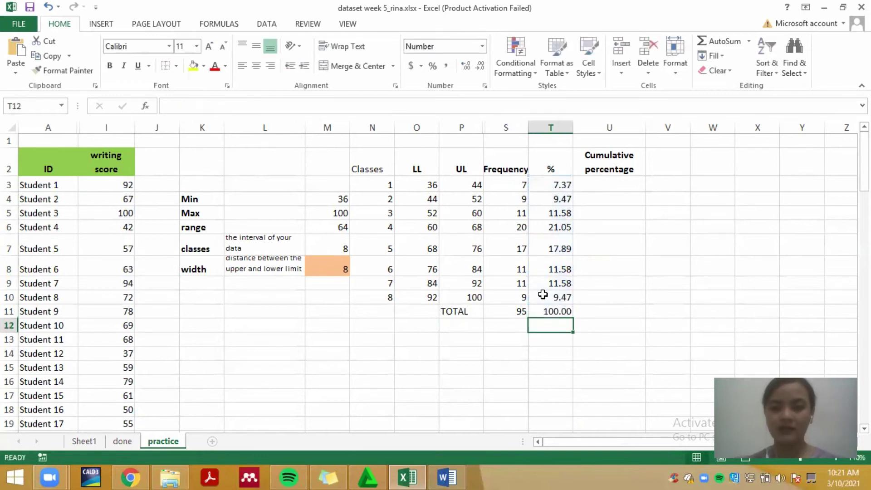
click(556, 310)
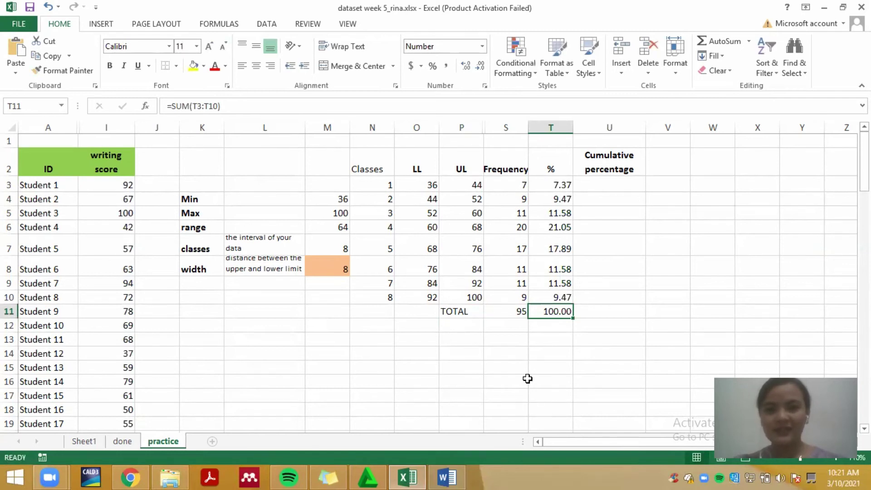
Write the first class's cumulative percentage formula, =SUM(S3:S3)/S11*100, in U3.
click(612, 187)
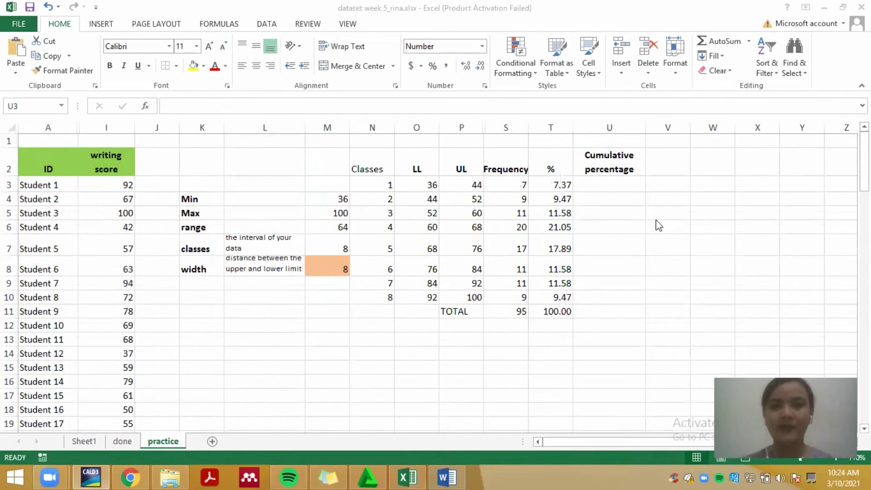
click(637, 187)
text(=)
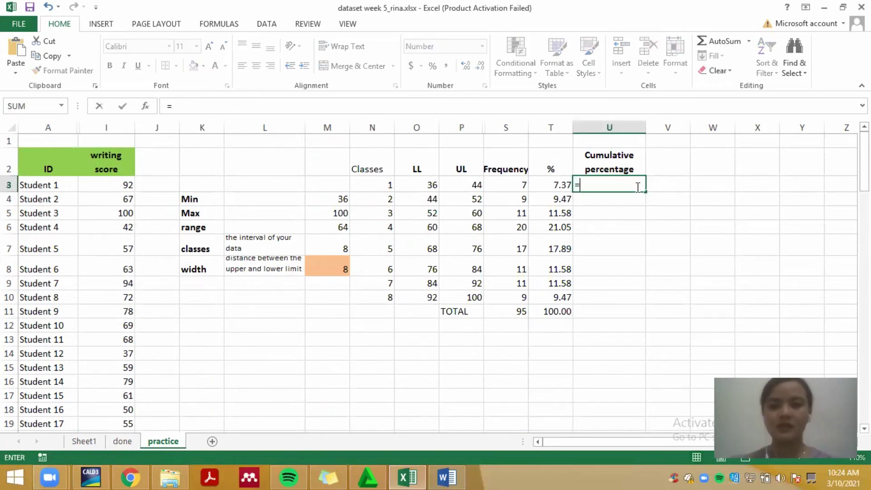
text(SUM)
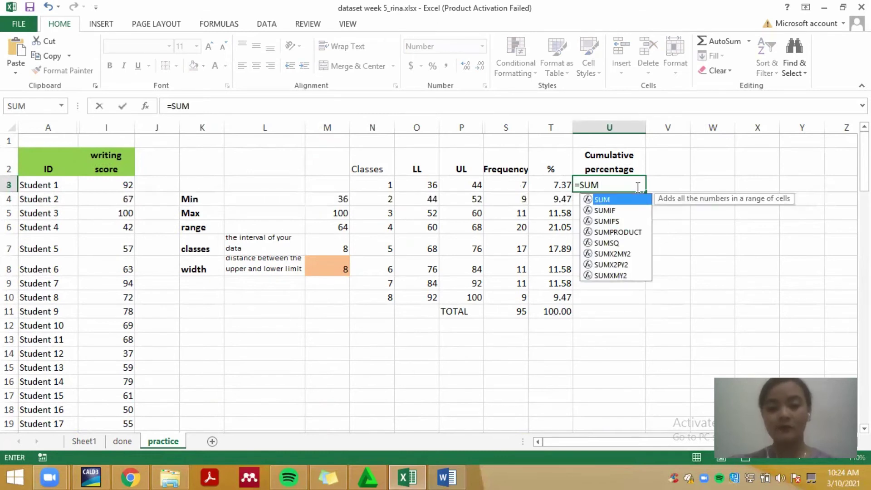
text(()
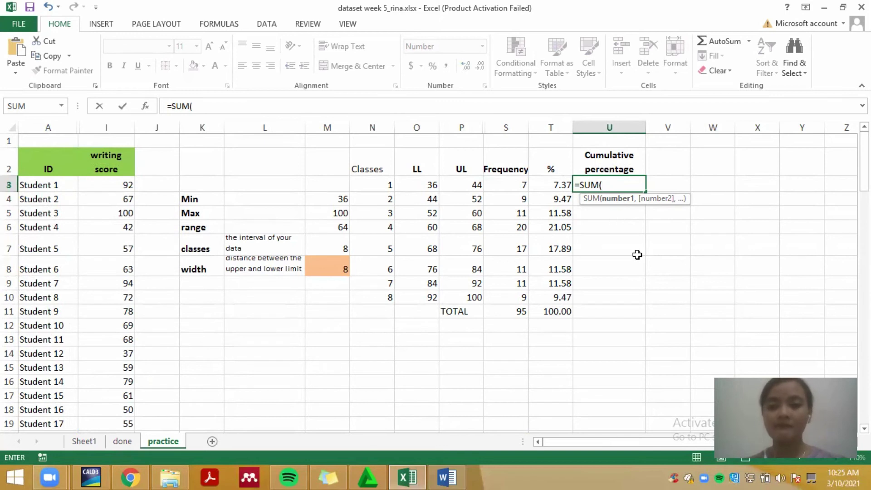
click(513, 186)
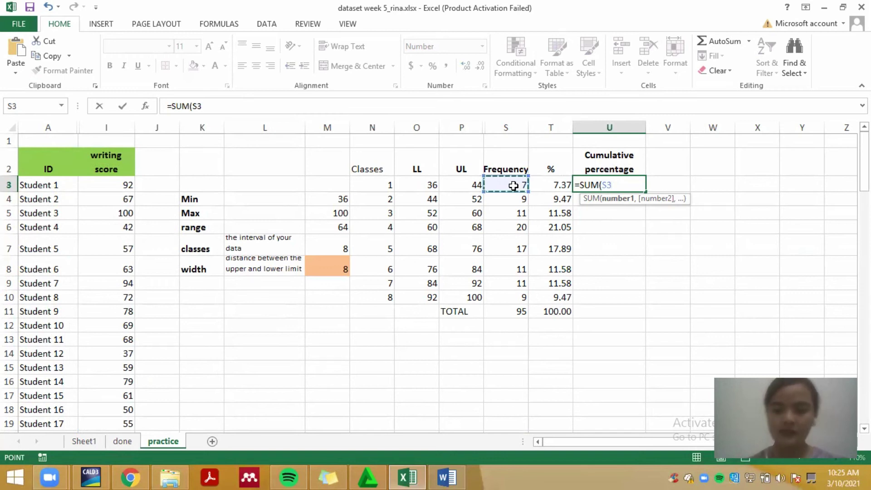
key(F8)
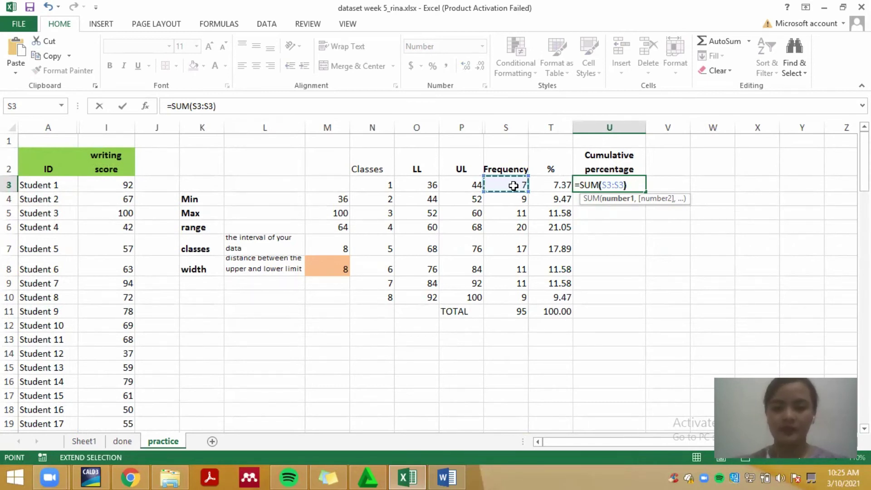
text()/)
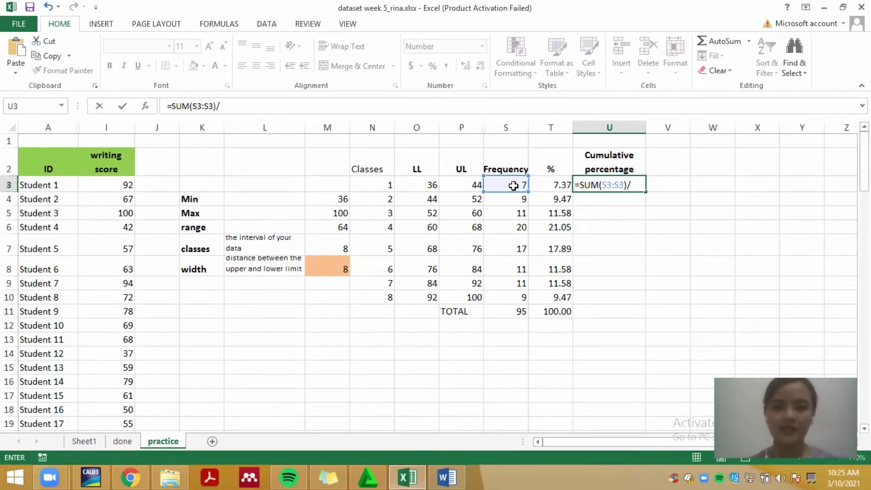
click(512, 314)
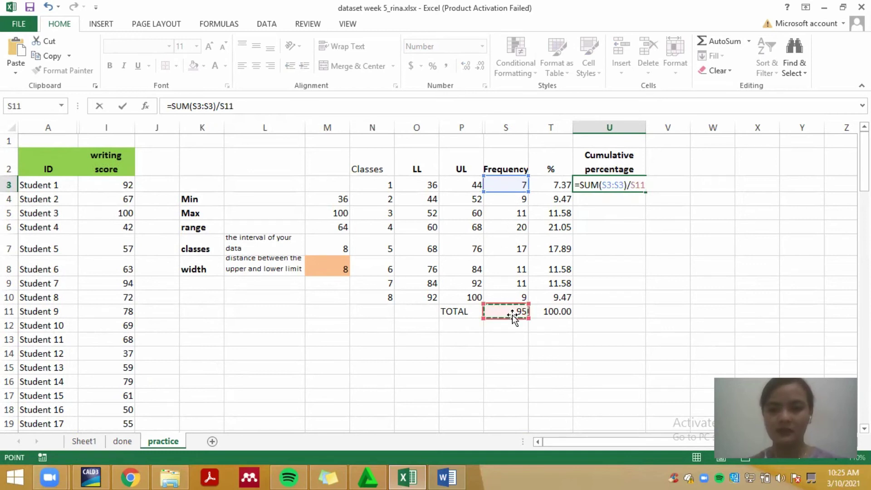
text(*)
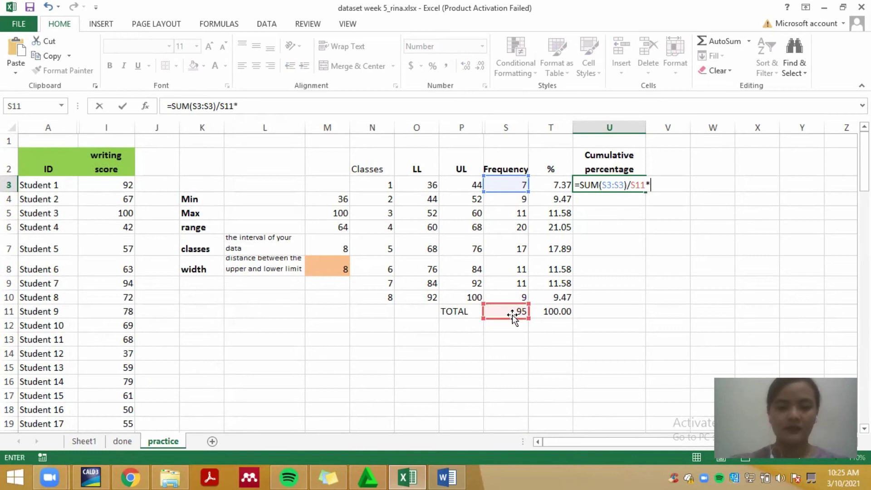
text(100)
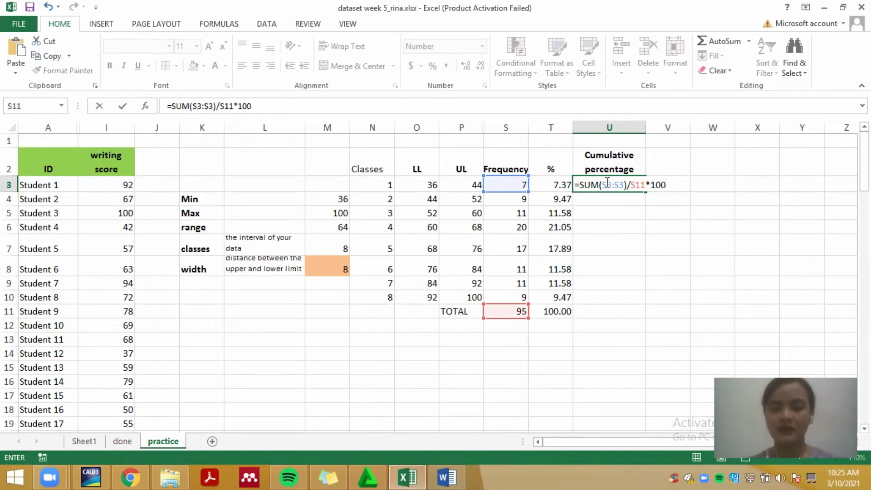
Make the range start and the total absolute in U3's formula, so it reads =SUM($S$3:S3)/$S$11*100, and enter it.
click(607, 183)
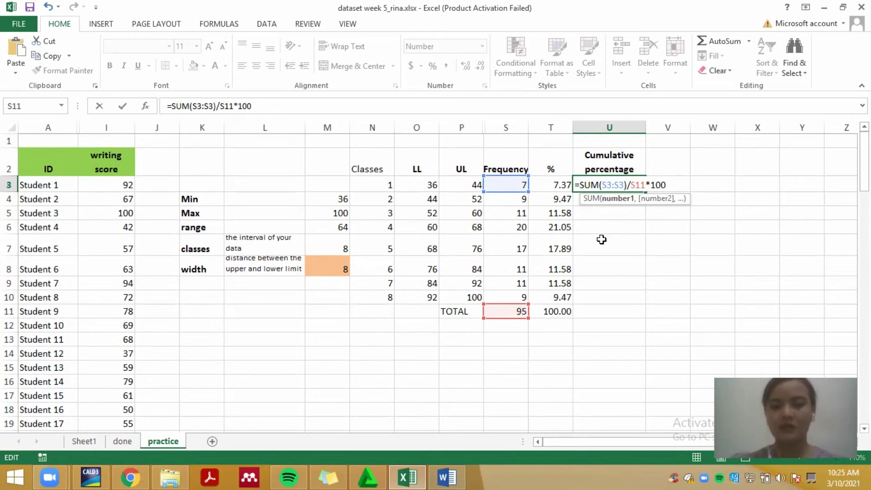
key(F4)
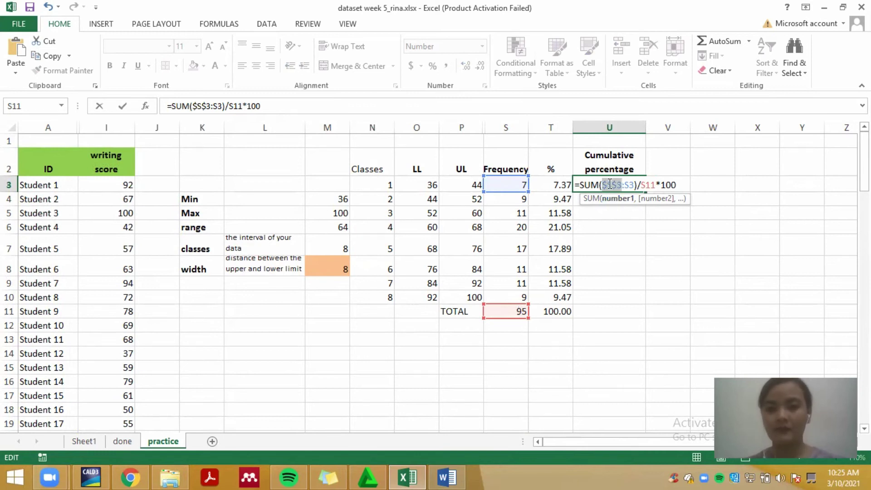
click(641, 185)
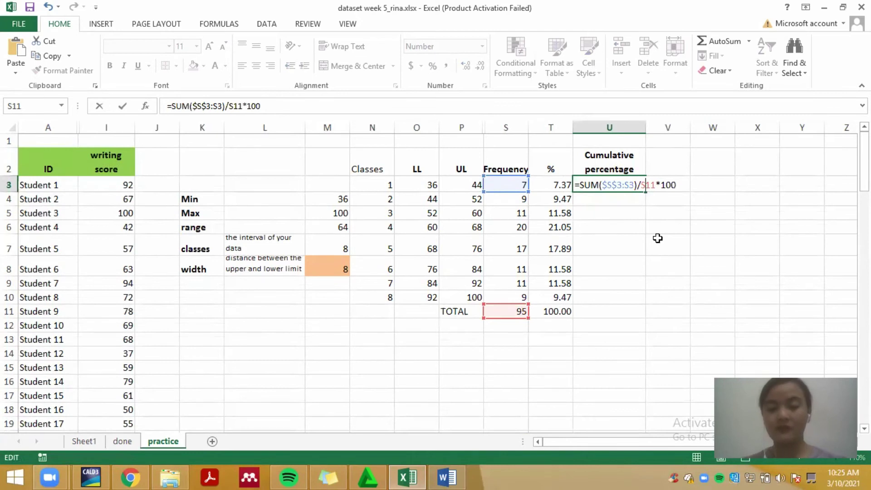
key(F4)
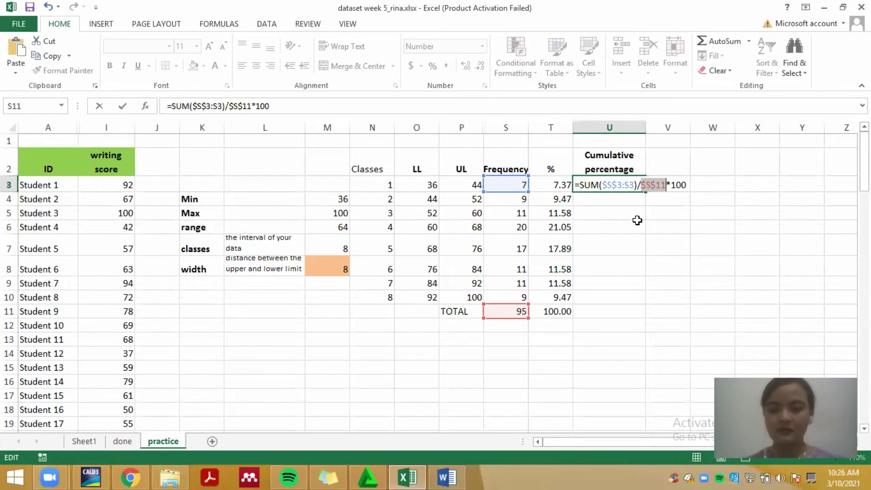
key(Return)
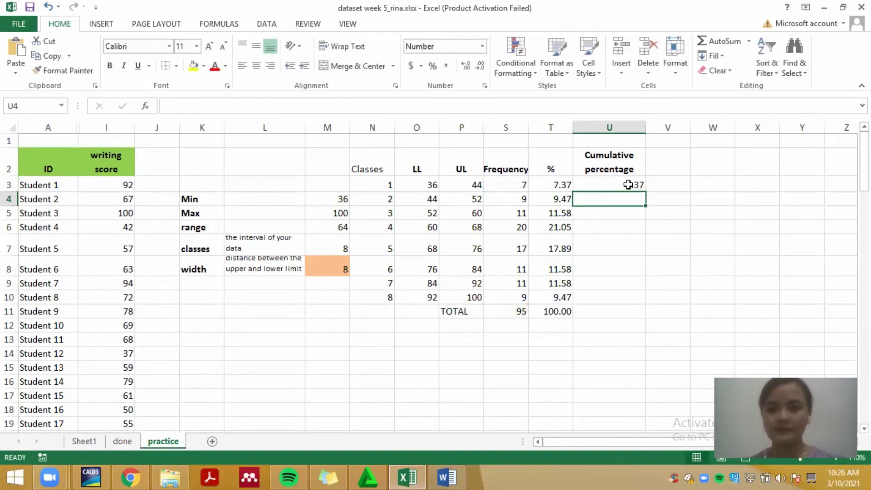
Fill the cumulative percentage formula from U3 down to U10.
click(635, 184)
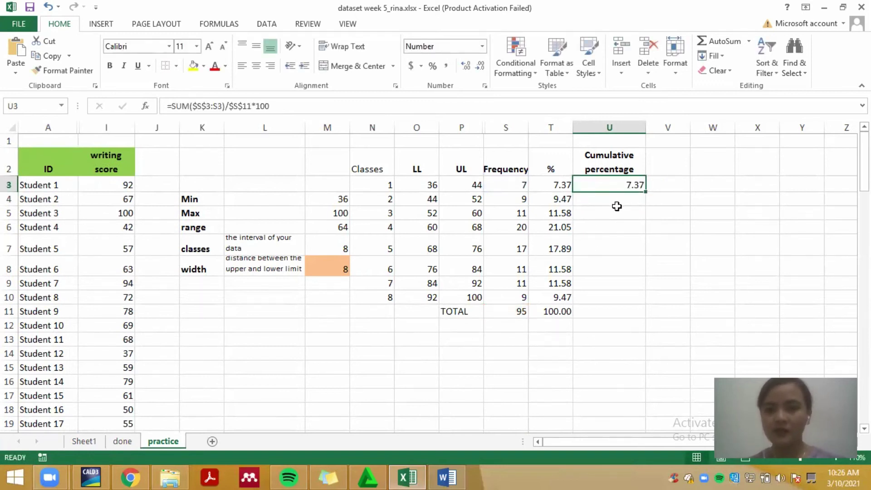
drag(646, 191, 630, 300)
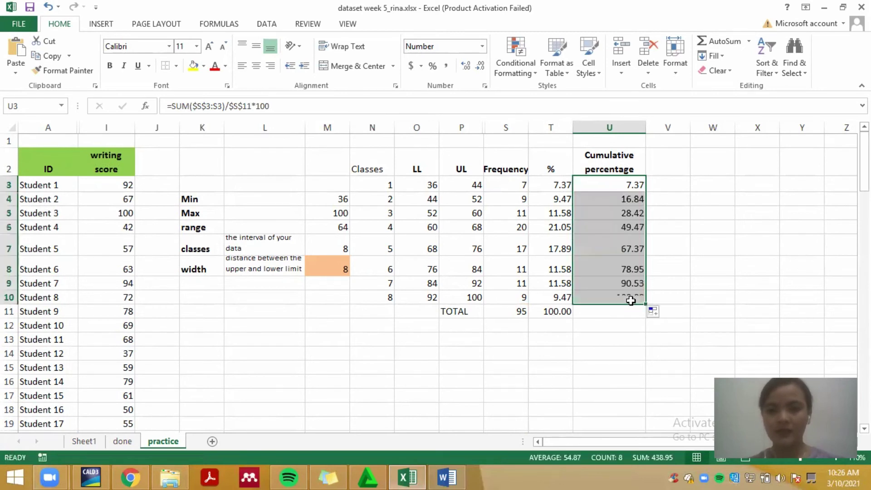
click(608, 317)
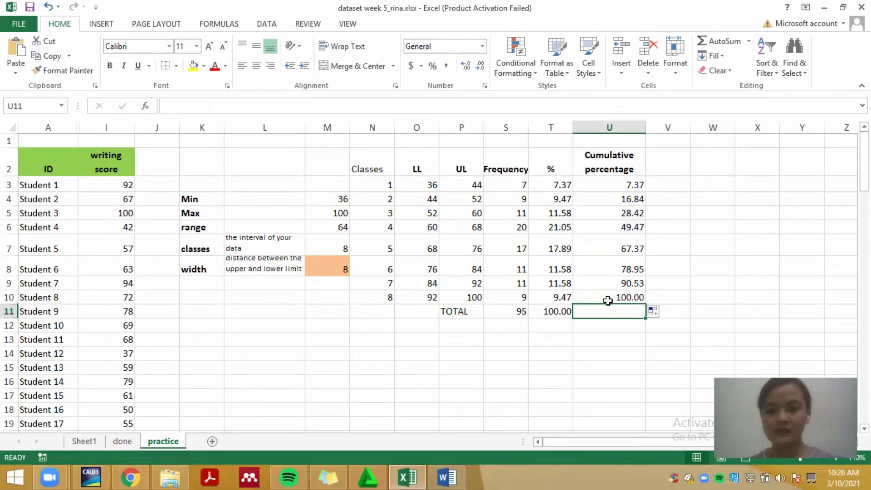
click(607, 300)
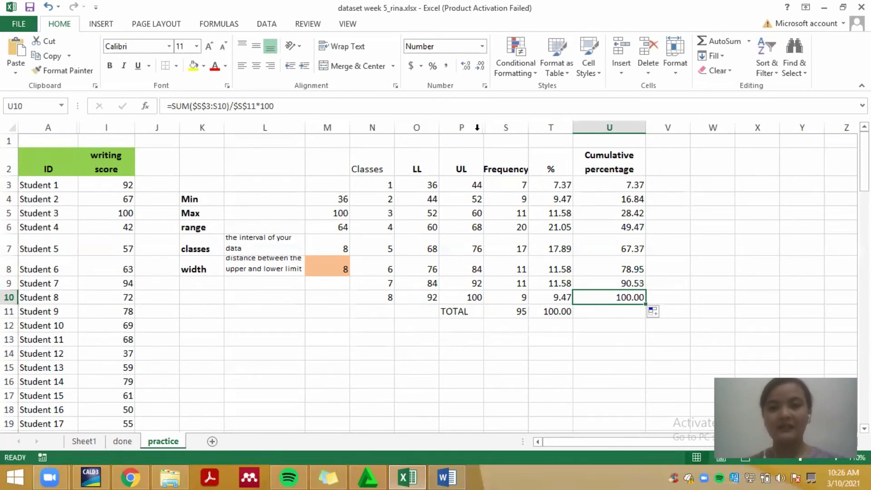
Unhide the No and Scores columns, Q and R, between the UL and Frequency columns.
drag(468, 123, 506, 123)
right_click(507, 125)
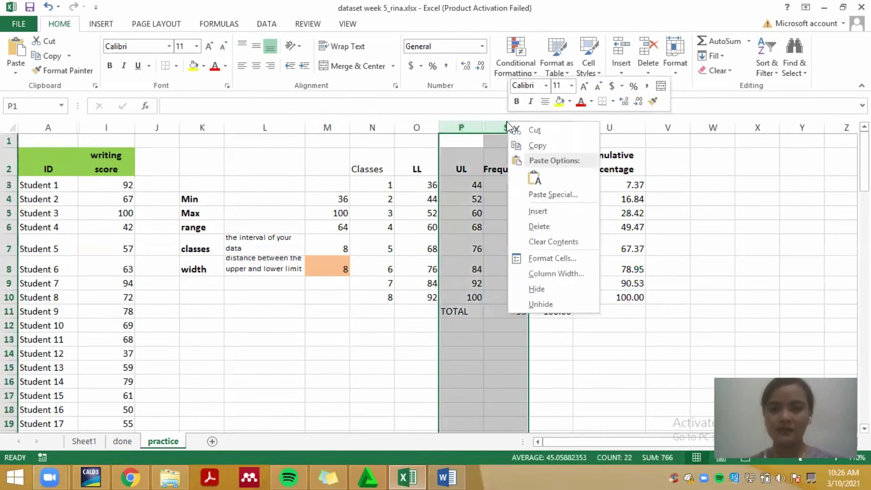
click(538, 211)
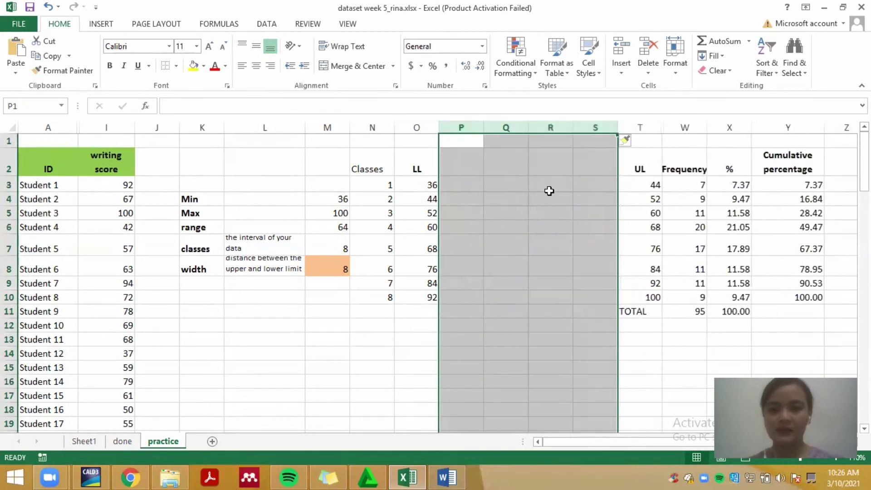
key(ctrl+z)
right_click(507, 126)
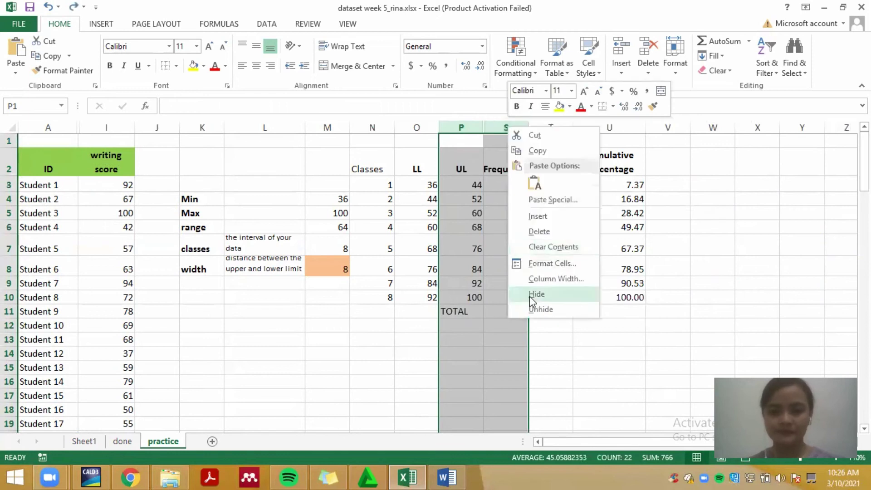
click(535, 308)
click(597, 327)
click(556, 170)
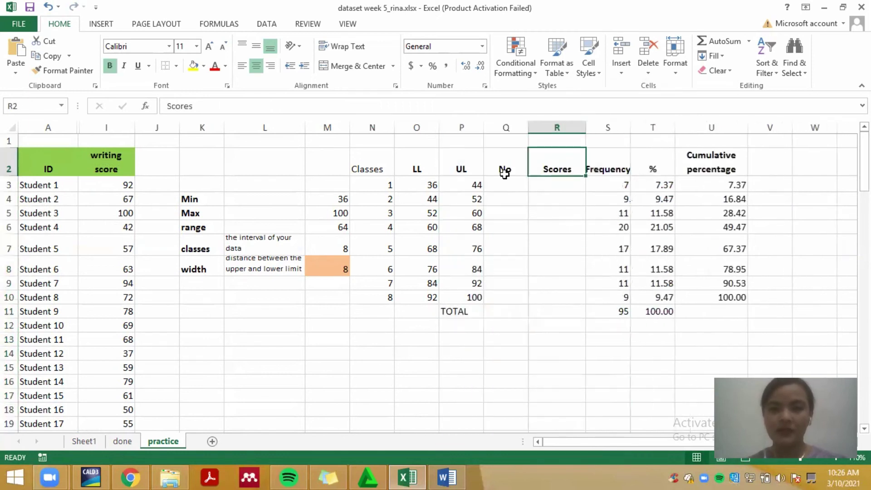
Copy the class numbers from N3:N10 into the No column, starting at Q3.
click(504, 184)
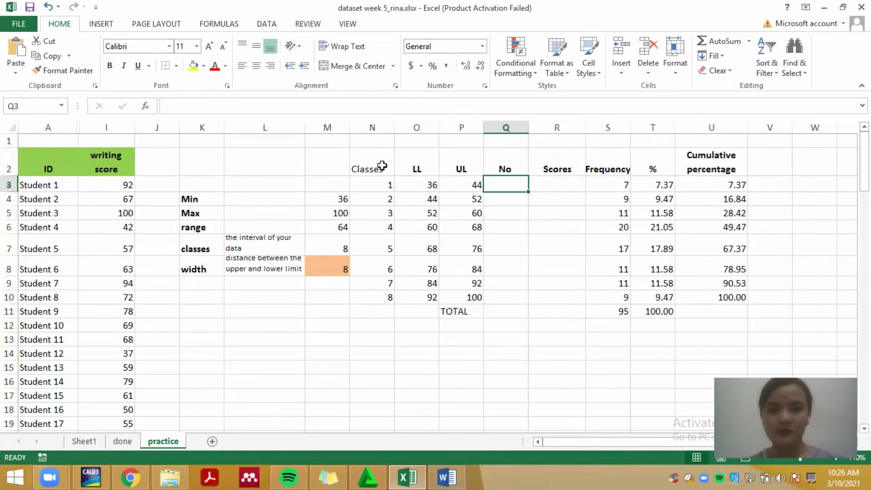
drag(385, 179, 385, 296)
key(ctrl+c)
click(506, 181)
key(ctrl+v)
click(546, 289)
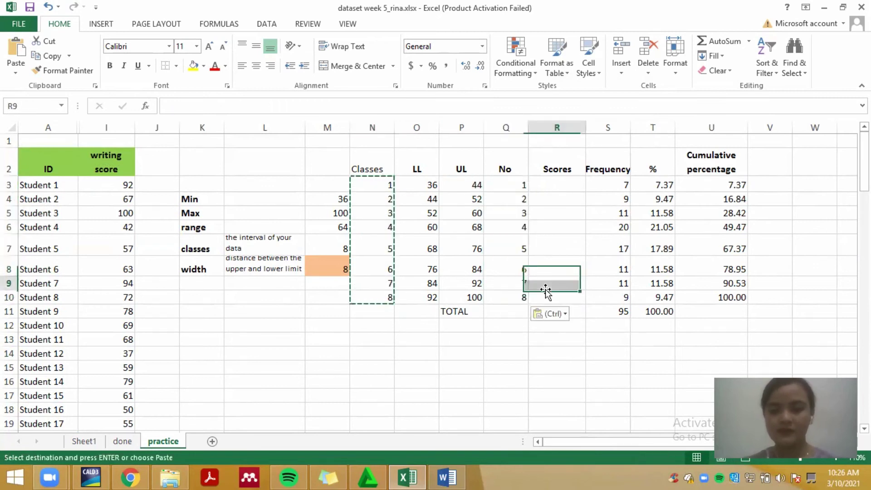
Enter =CONCATENATE(O3,"-",P3) in R3 to build the first class's score range from its lower and upper limits.
click(545, 188)
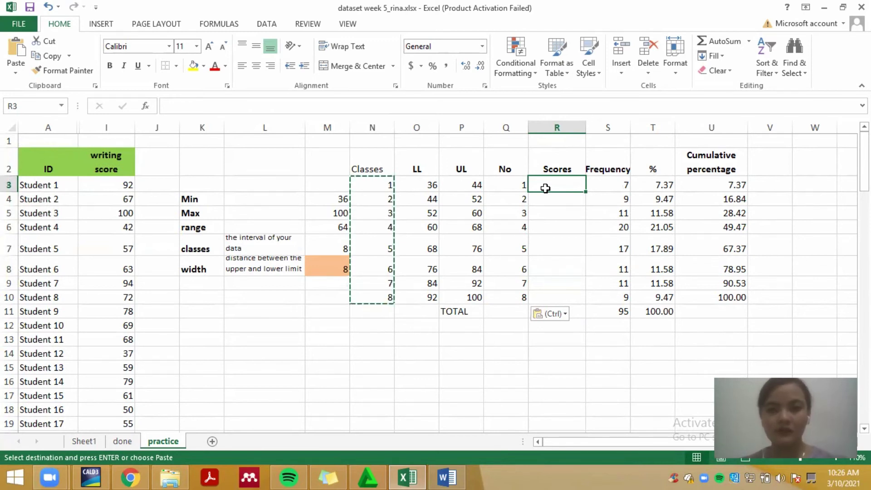
click(426, 185)
click(453, 185)
click(547, 185)
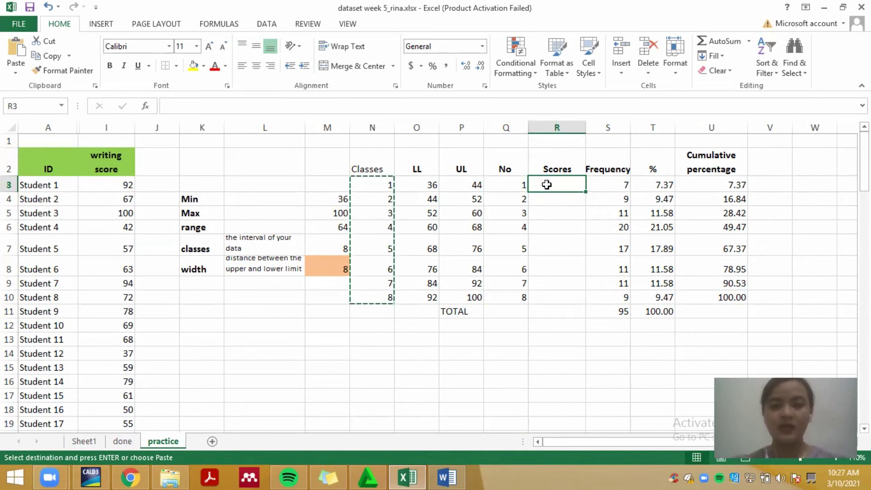
text(=CON)
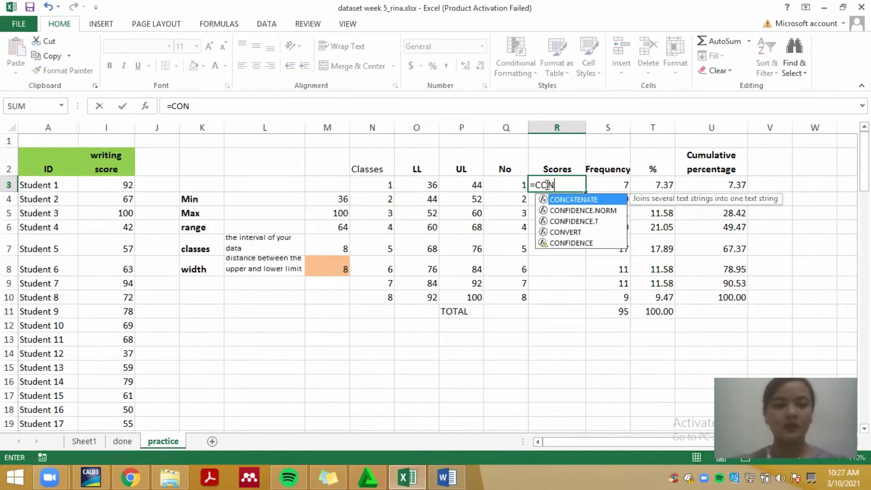
text(CATE)
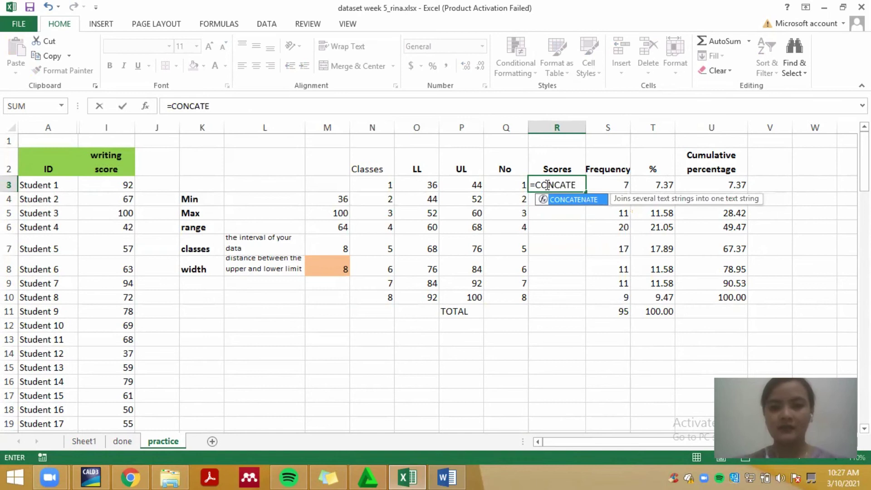
text(NATE()
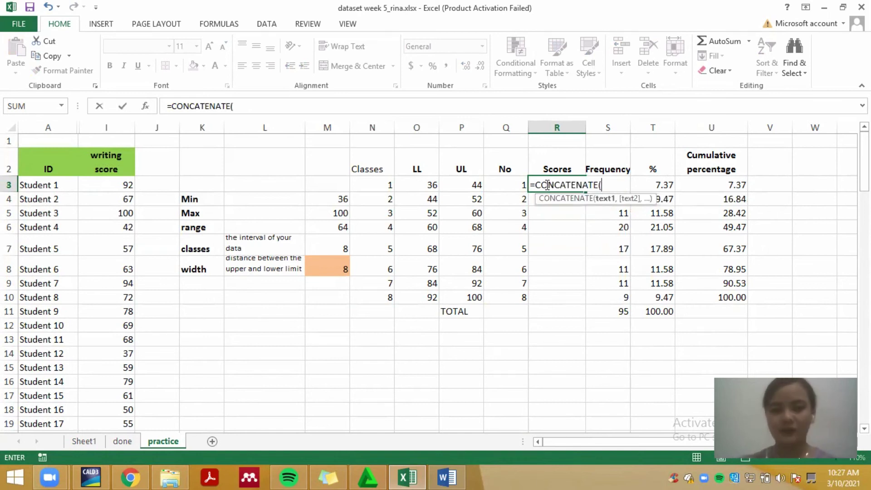
click(424, 184)
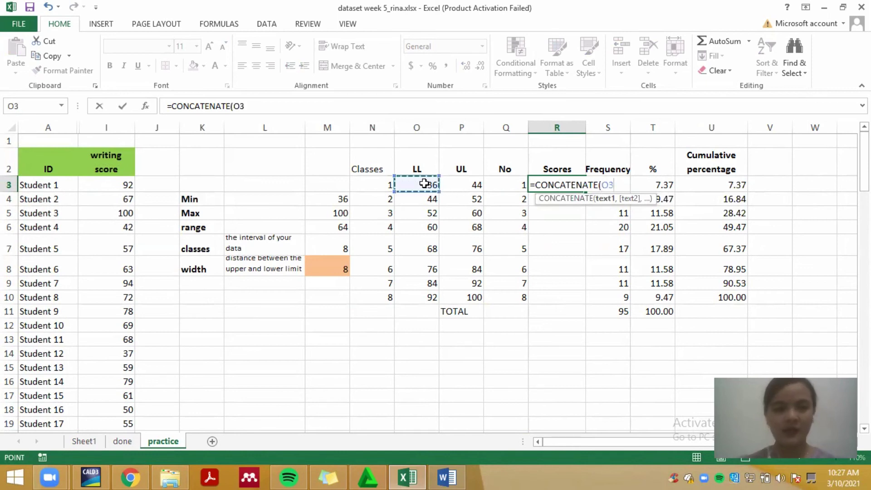
text(,"-)
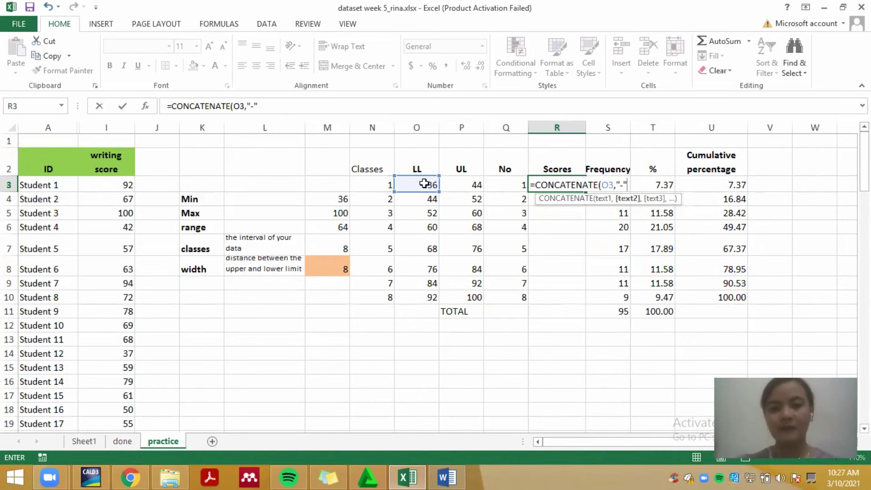
text(",)
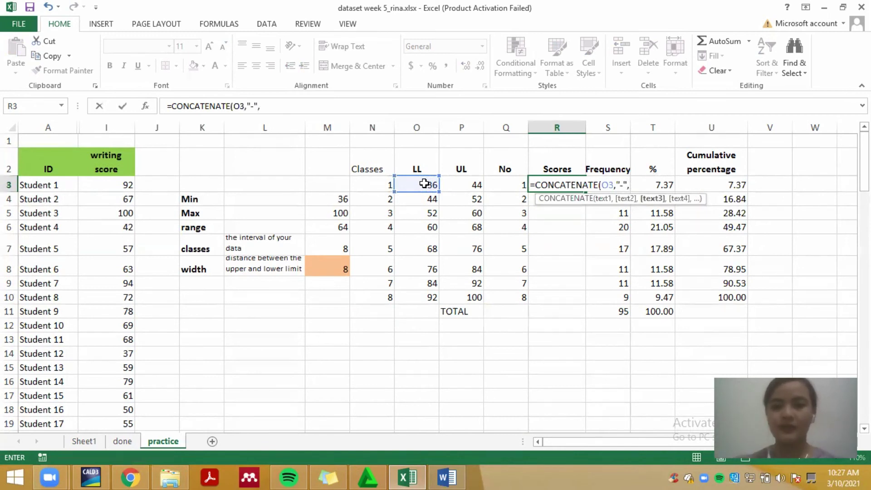
click(472, 186)
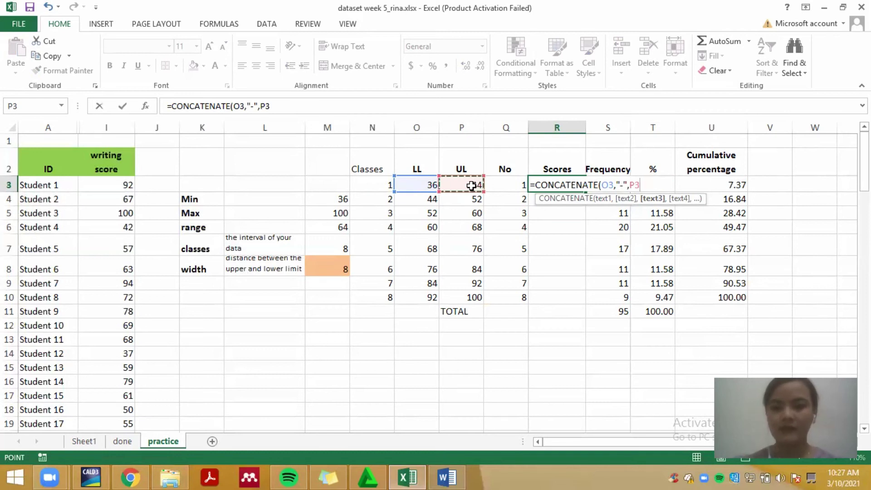
text())
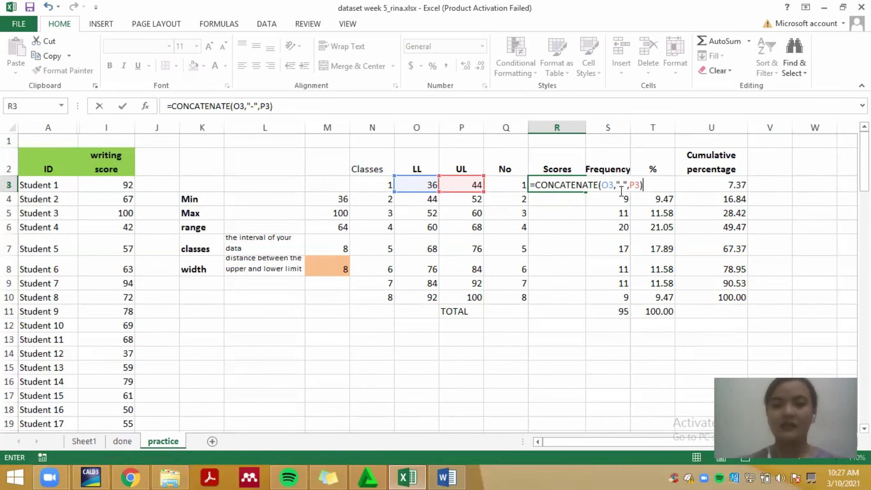
key(Return)
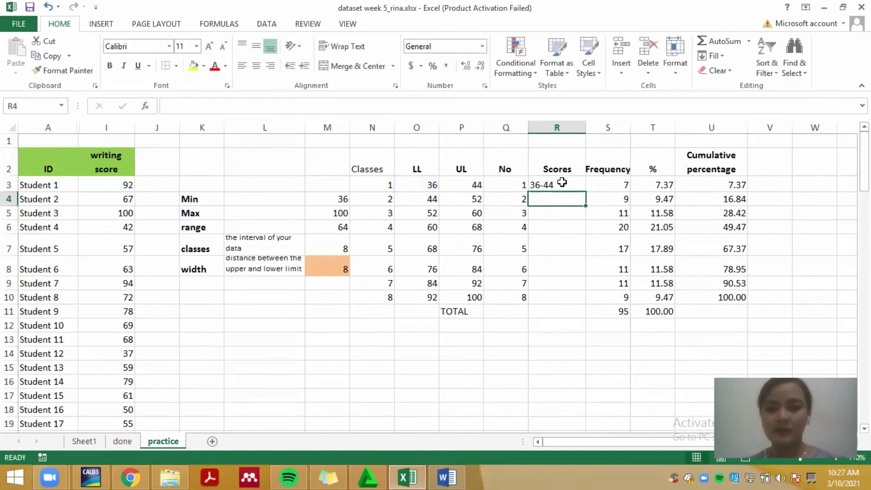
Fill the score range formula from R3 down to R10.
click(561, 183)
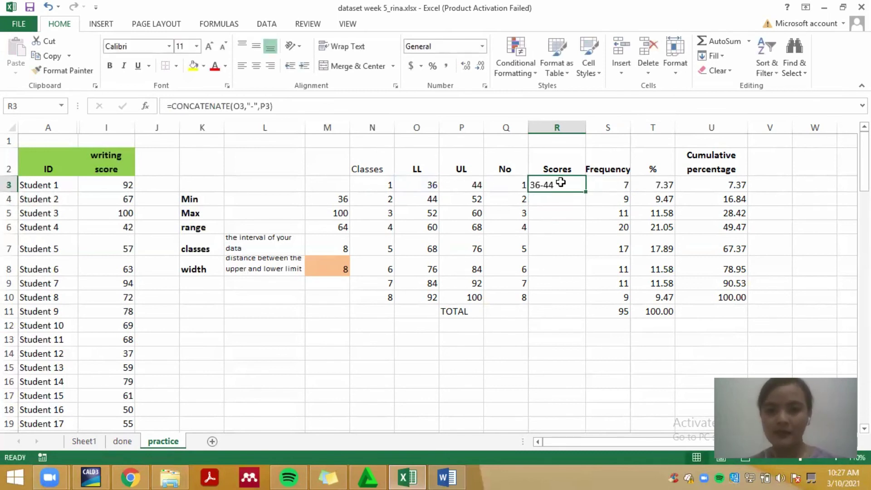
drag(585, 192, 580, 303)
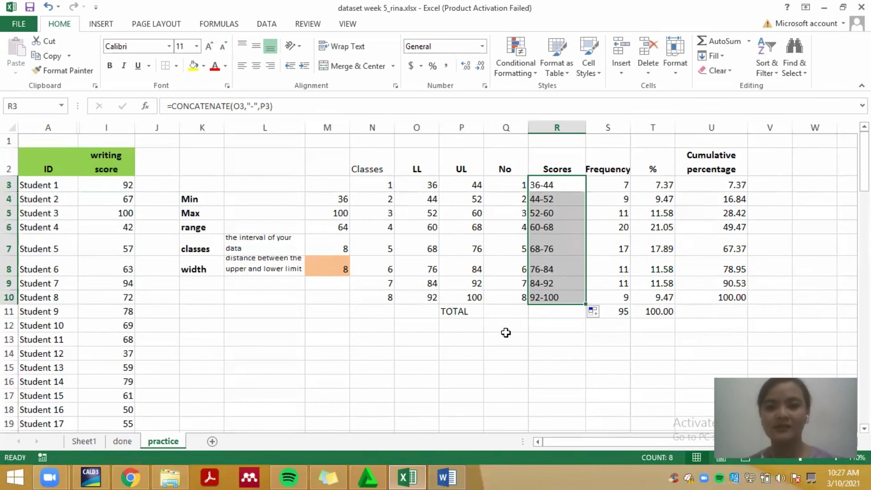
click(506, 333)
Apply all borders to the frequency table in Q2:U11.
drag(507, 168, 695, 311)
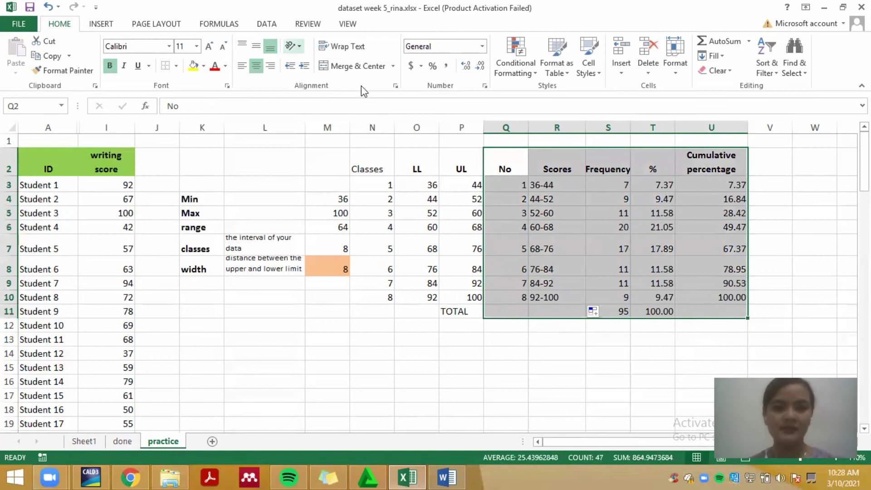
click(176, 66)
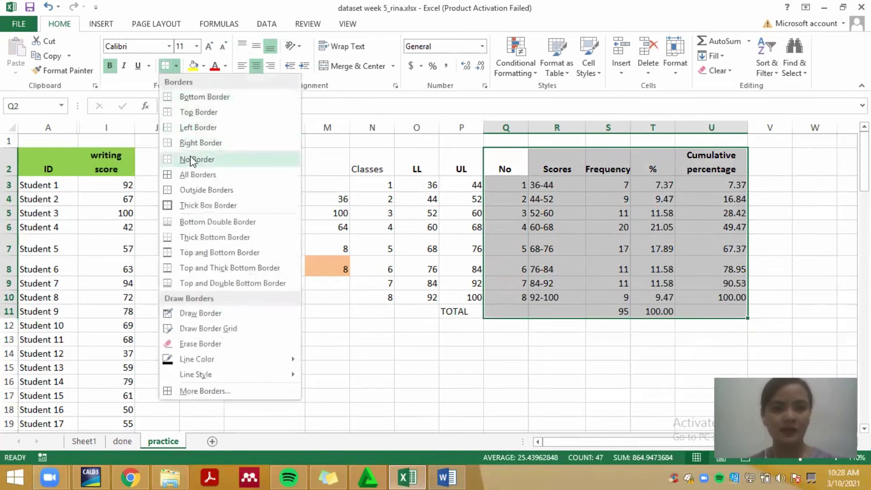
click(195, 174)
click(532, 380)
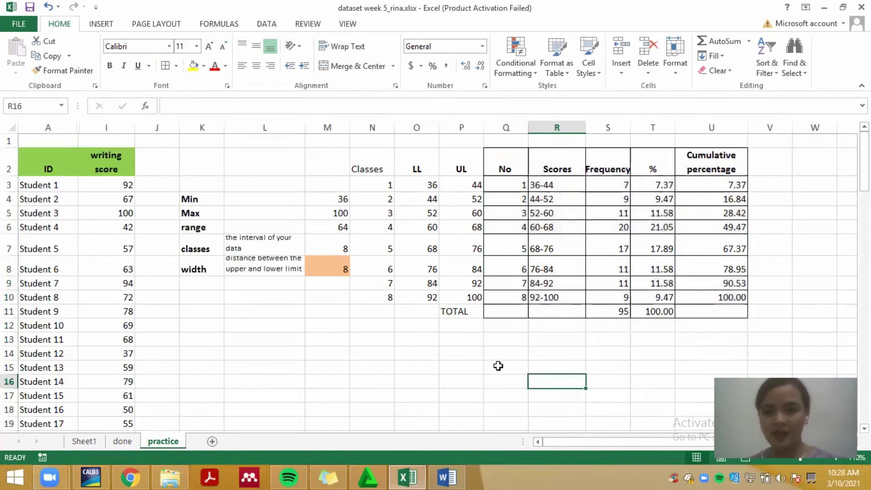
Copy the frequency table Q2:U11 and paste it into a new blank Word document.
drag(512, 155, 695, 307)
key(ctrl+c)
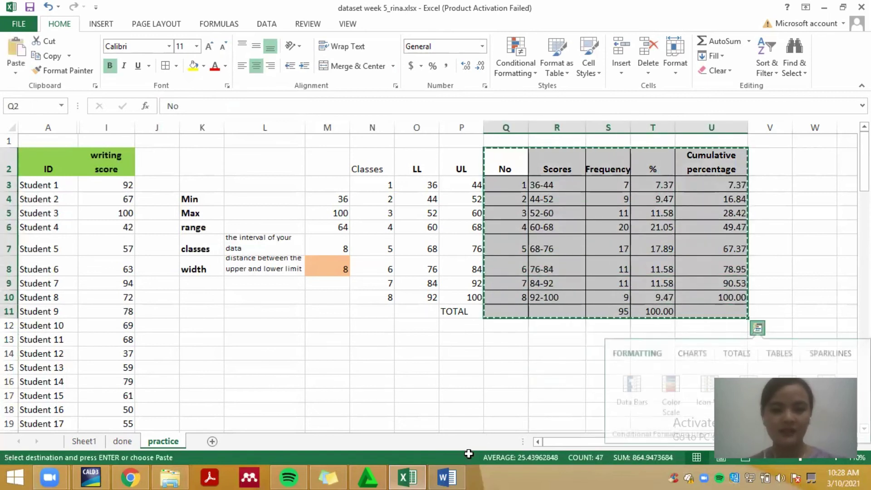
click(447, 476)
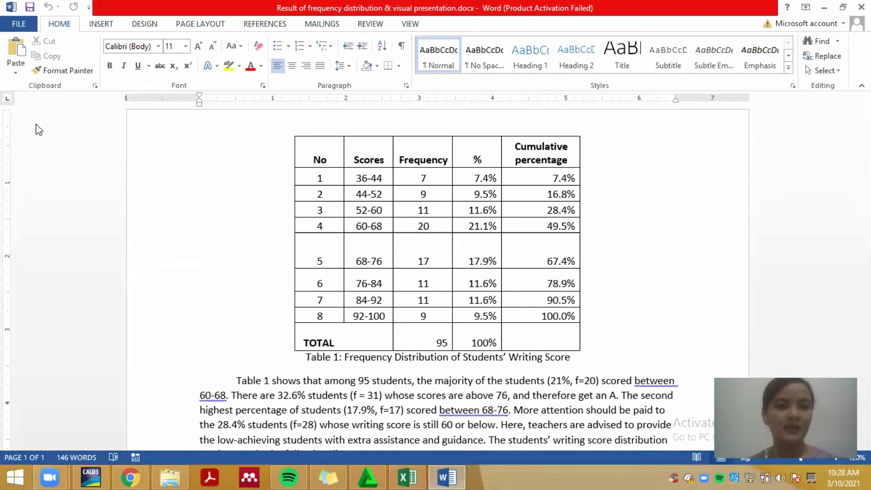
click(18, 24)
click(24, 79)
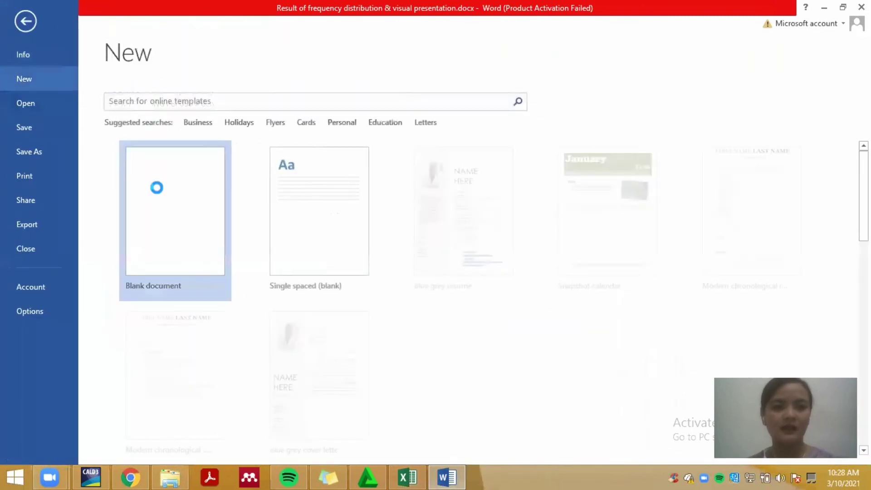
click(198, 194)
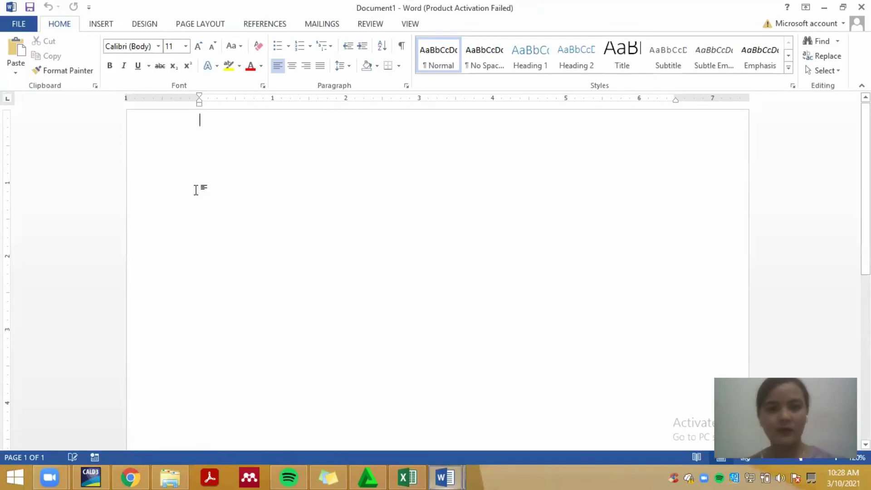
key(ctrl+v)
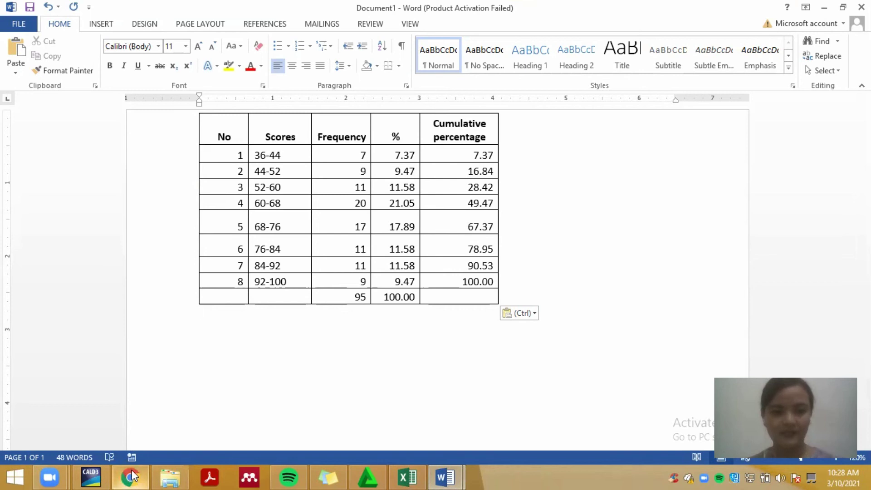
Copy the Table 1 caption and its explanatory paragraph from the "Result of frequency distribution & visual presentation" document and paste them below the table in Document1.
click(442, 477)
click(376, 410)
click(438, 397)
scroll(325, 276, down, 3)
drag(305, 212, 377, 309)
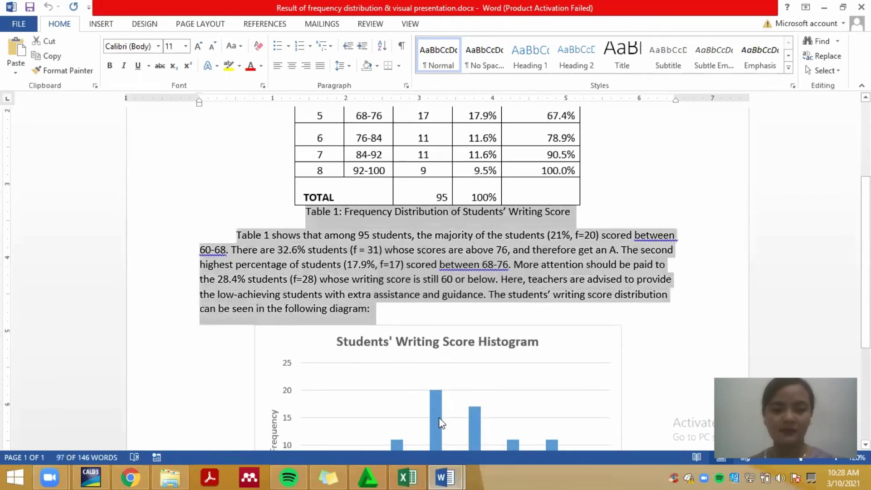
click(457, 475)
click(515, 412)
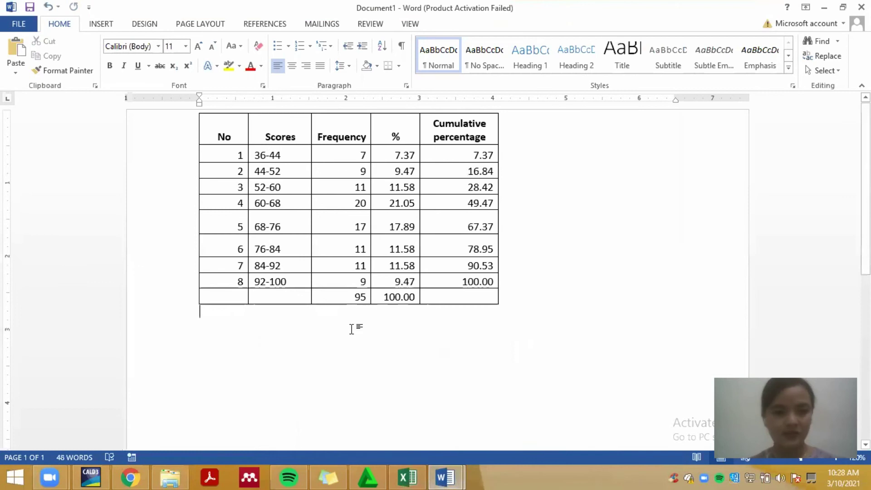
key(ctrl+v)
Center the text in every cell of the pasted frequency table.
click(288, 226)
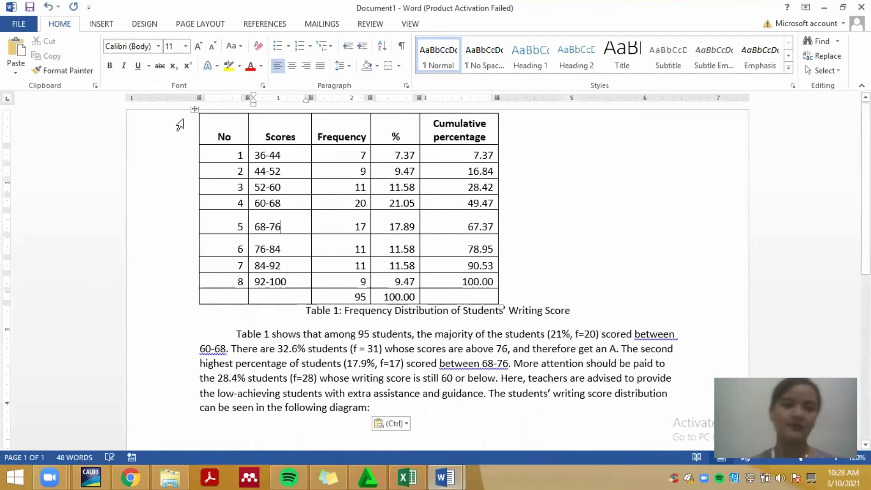
click(292, 66)
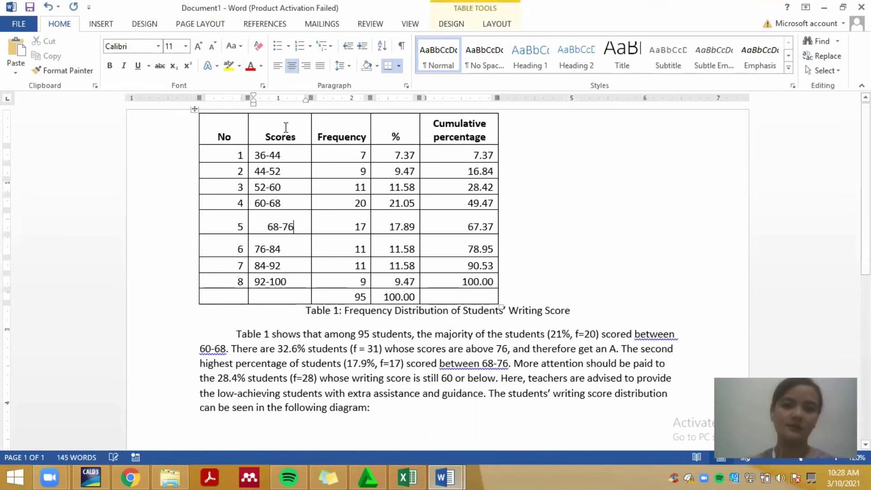
click(194, 109)
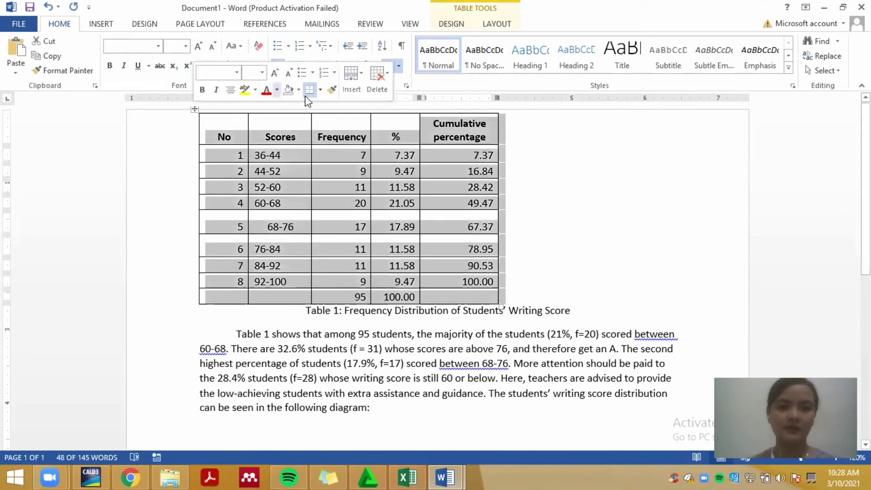
click(231, 90)
click(652, 276)
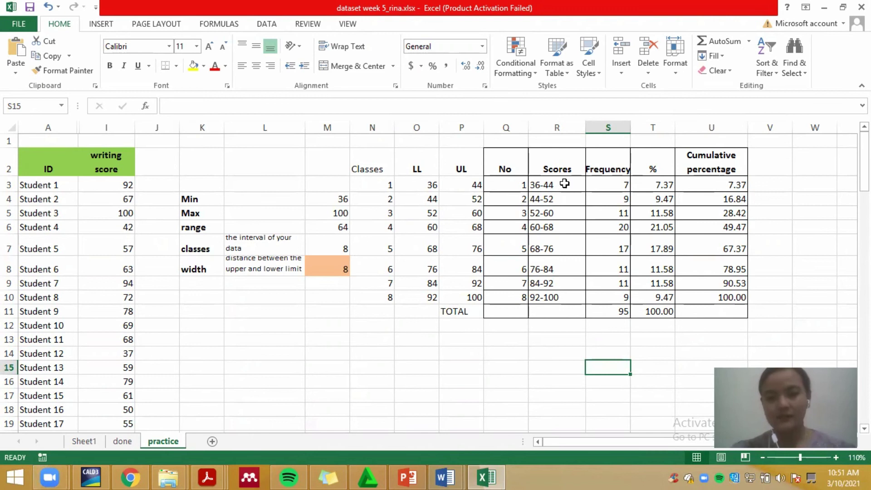
In the Excel practice sheet, insert a 3-D clustered column chart from R3:S10 and move it over columns J to P.
click(564, 184)
drag(569, 184, 623, 295)
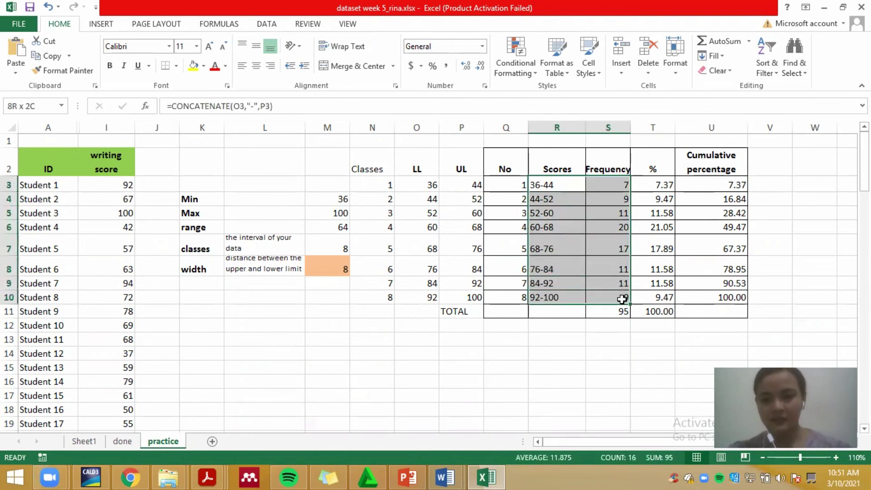
drag(622, 298, 621, 299)
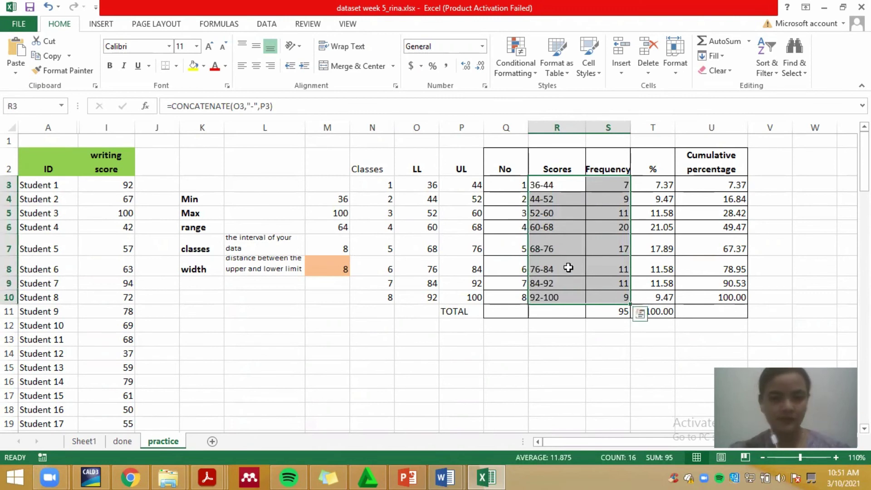
click(111, 29)
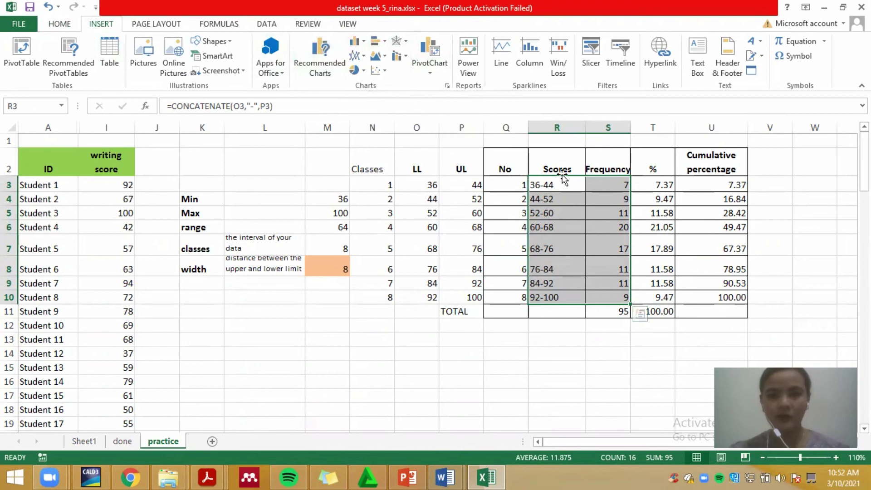
click(361, 44)
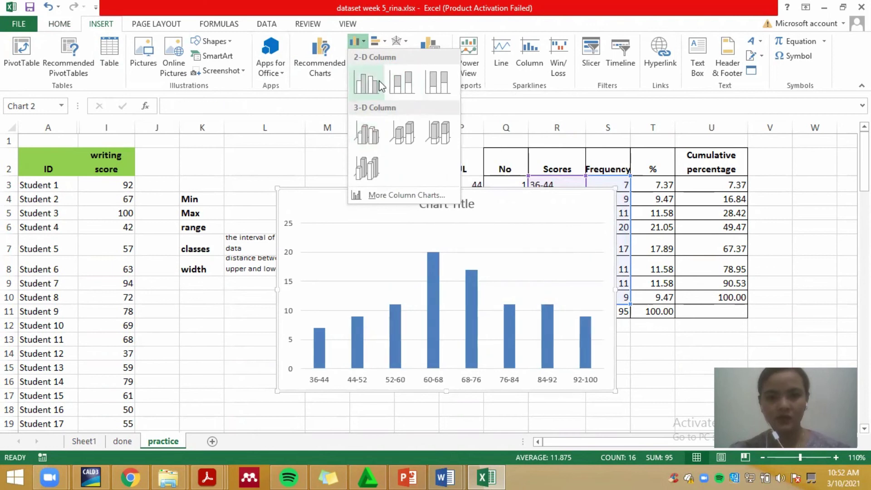
click(369, 136)
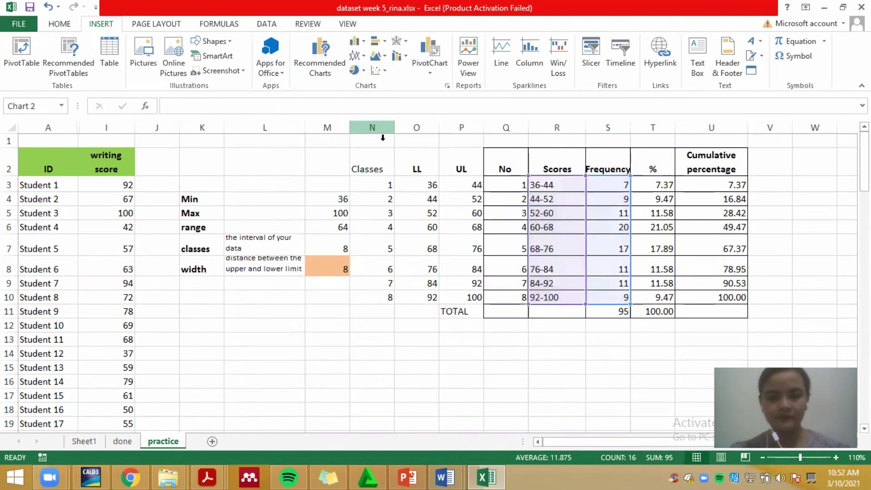
drag(507, 195, 356, 196)
Replace the chart's title with "Students' Writing Score Histogram".
click(308, 197)
double_click(308, 196)
click(309, 197)
triple_click(308, 197)
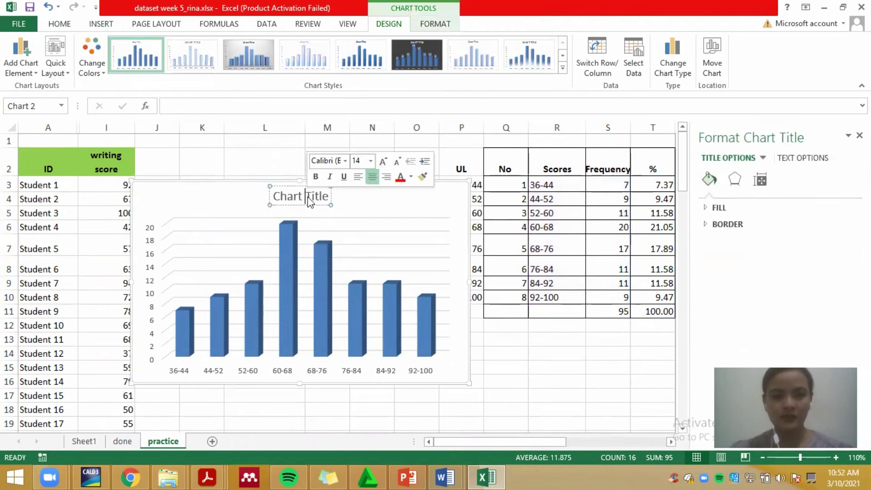
key(BackSpace)
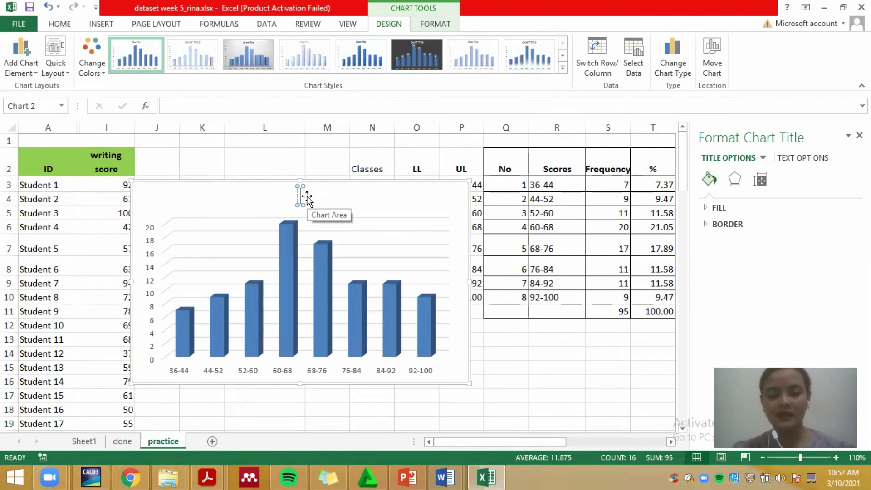
text(Stude)
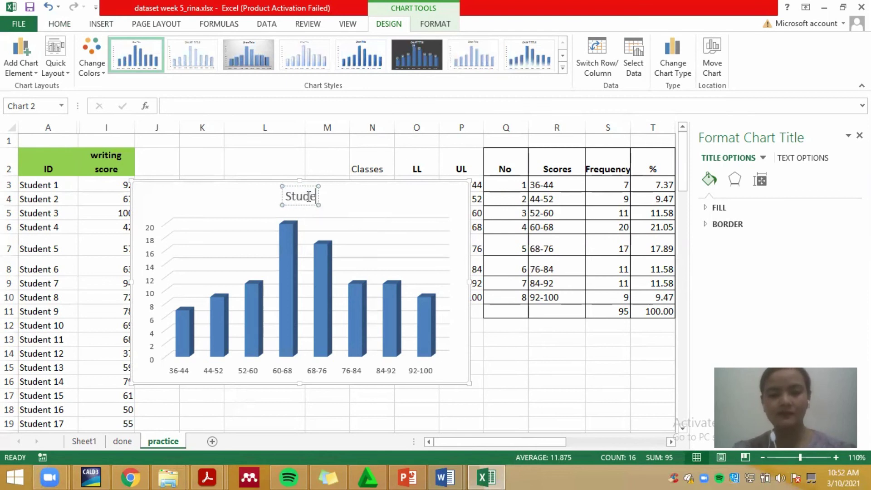
text(nts' Writing Score Histogram)
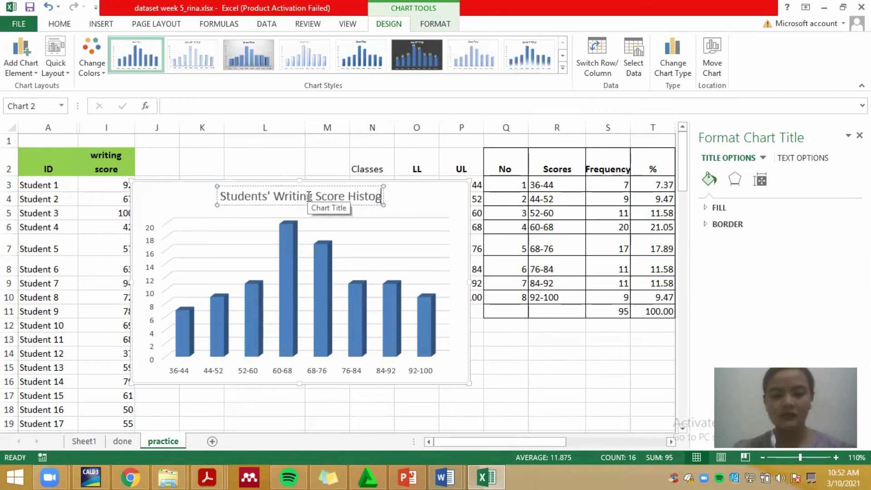
click(436, 253)
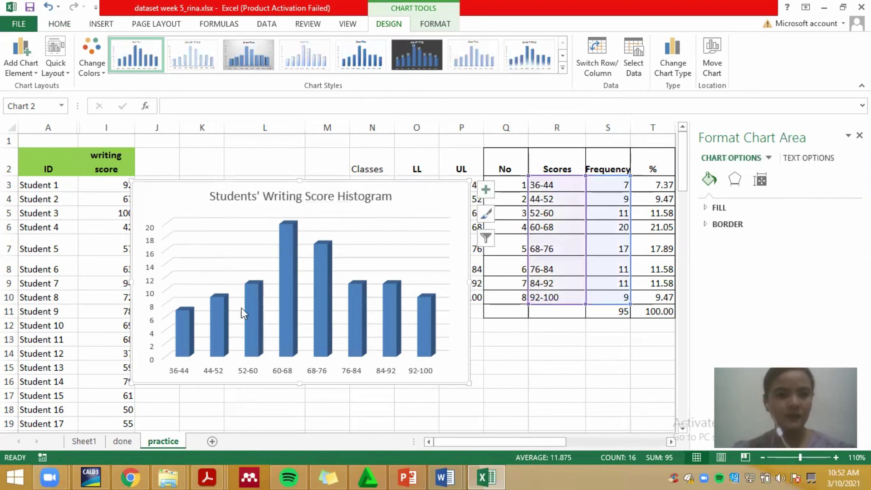
Add a primary horizontal axis title to the chart reading "Writing Scores".
click(26, 66)
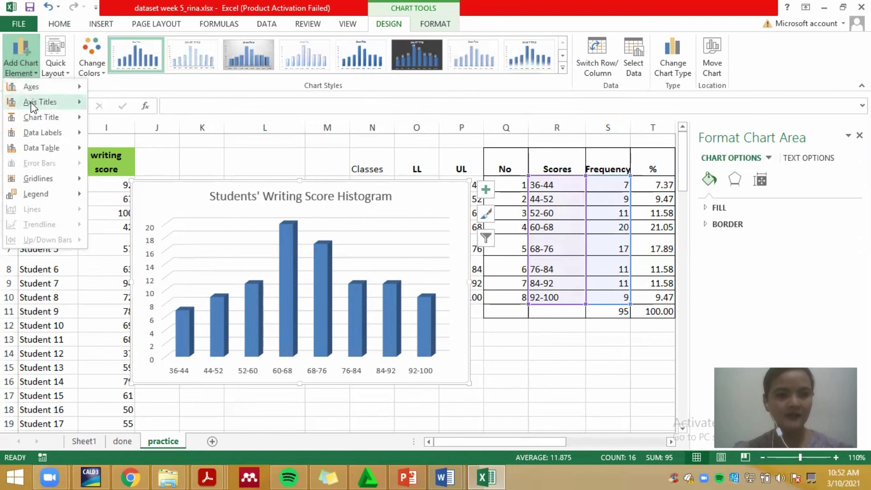
mouse_move(31, 106)
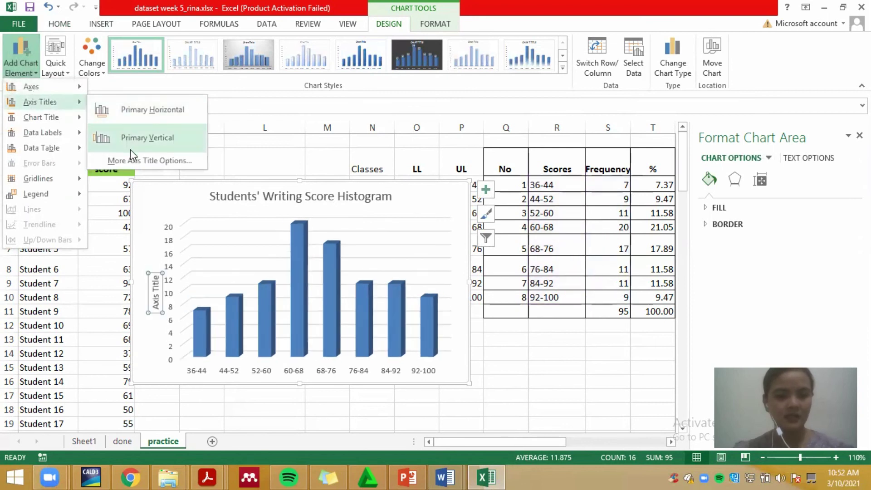
click(151, 111)
click(305, 364)
triple_click(306, 364)
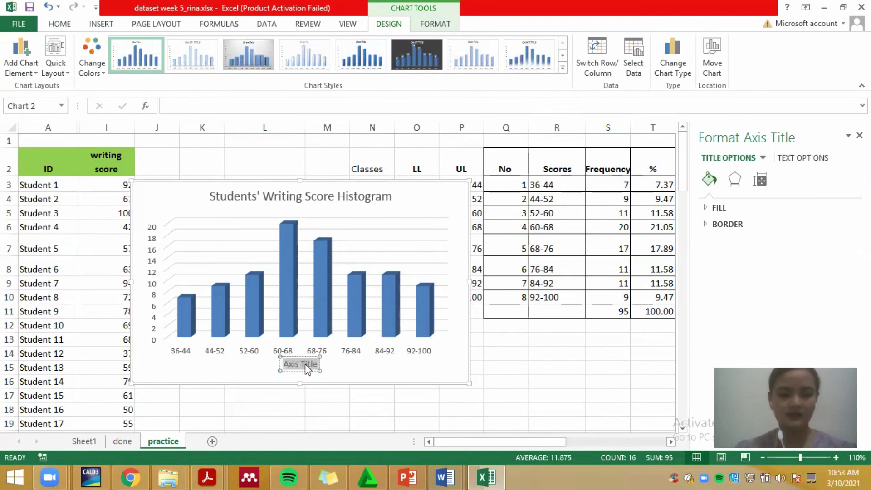
text(Writing)
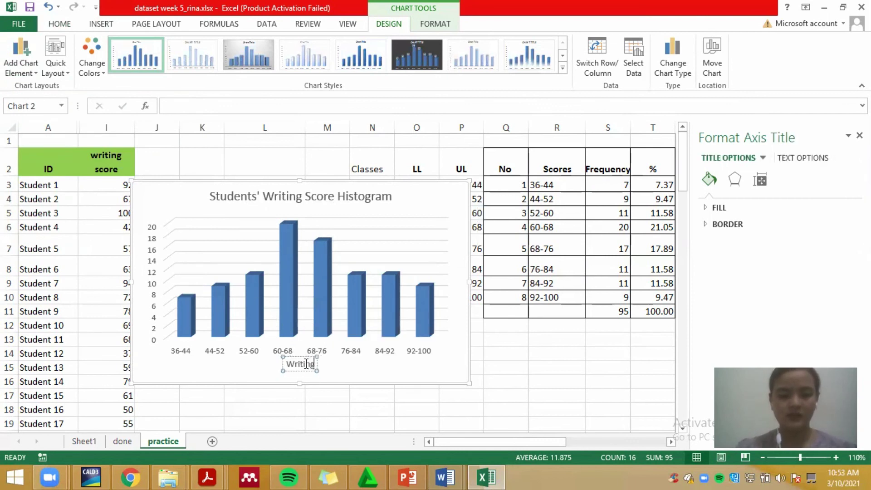
text( Scores)
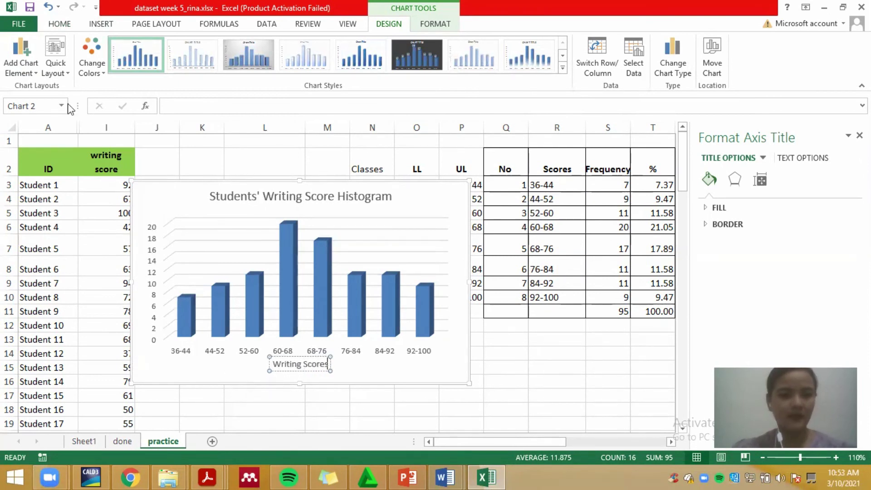
Add a primary vertical axis title to the chart reading "Frequency".
click(32, 68)
mouse_move(36, 100)
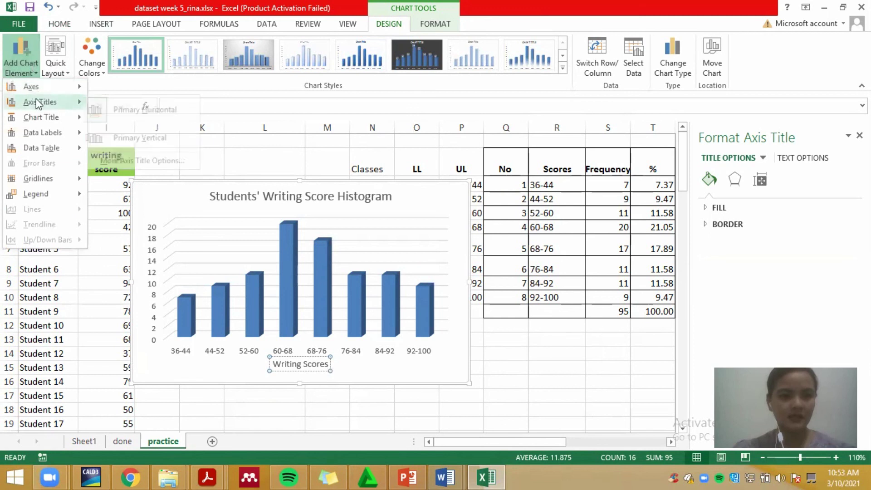
click(121, 137)
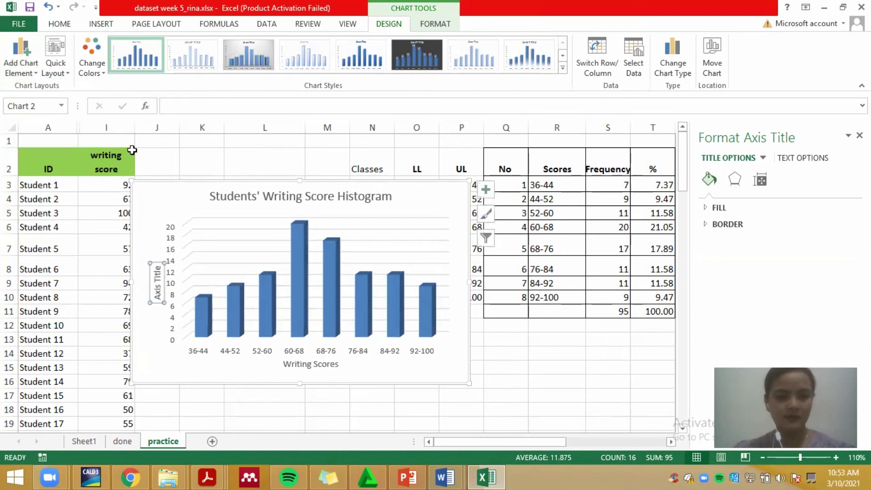
double_click(154, 286)
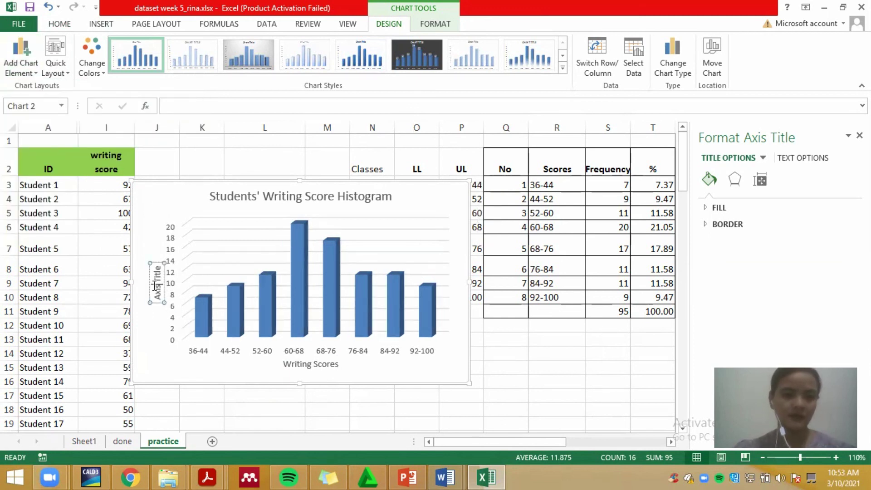
key(BackSpace)
key(BackSpace)
key(BackSpace)
key(BackSpace)
key(BackSpace)
key(BackSpace)
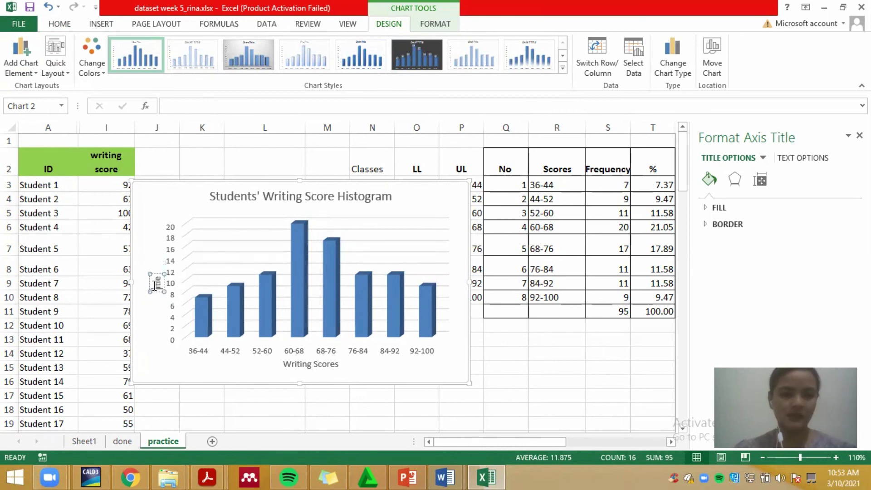
text(Fre)
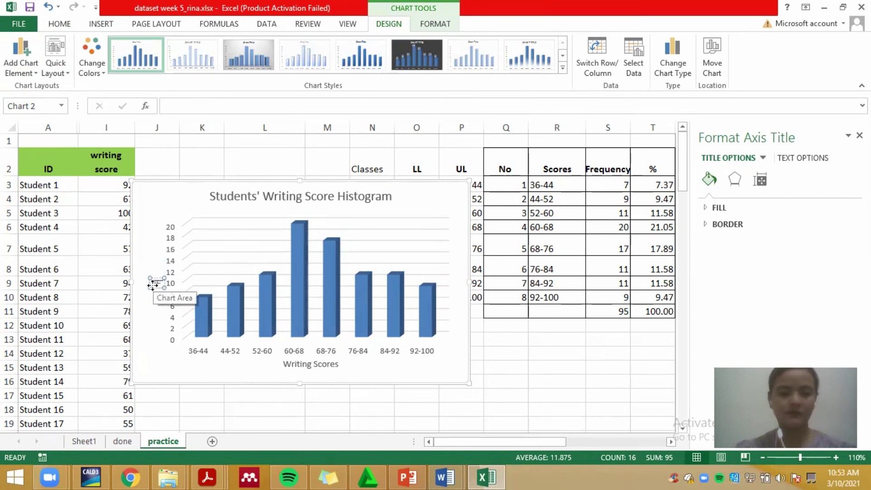
text(quency)
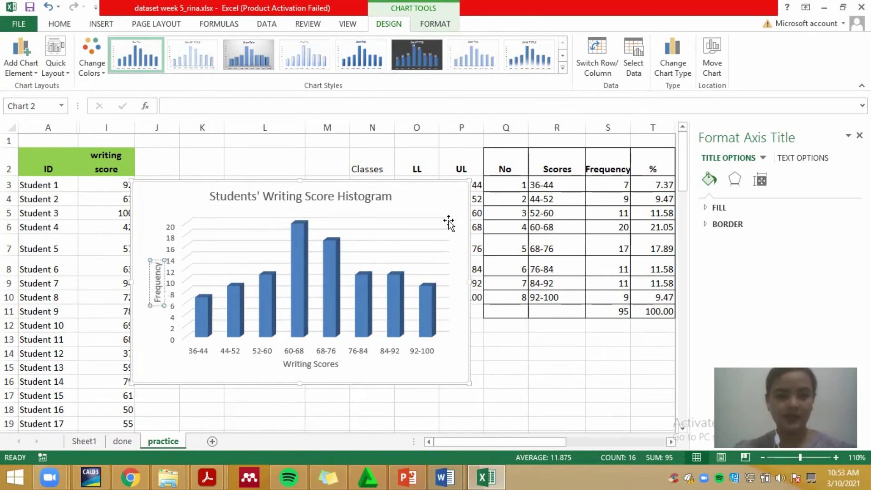
click(466, 301)
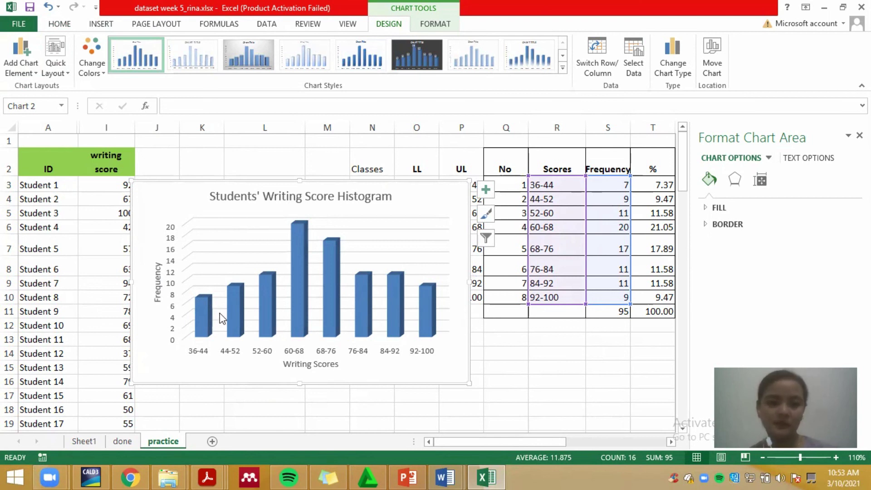
Set the gap width of the chart's data series (Series 1) to 0% so that the columns touch.
mouse_move(296, 303)
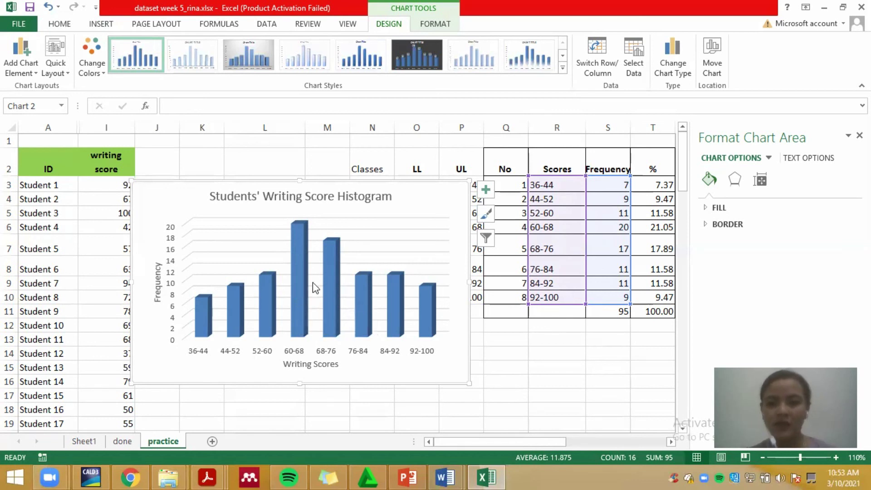
click(769, 159)
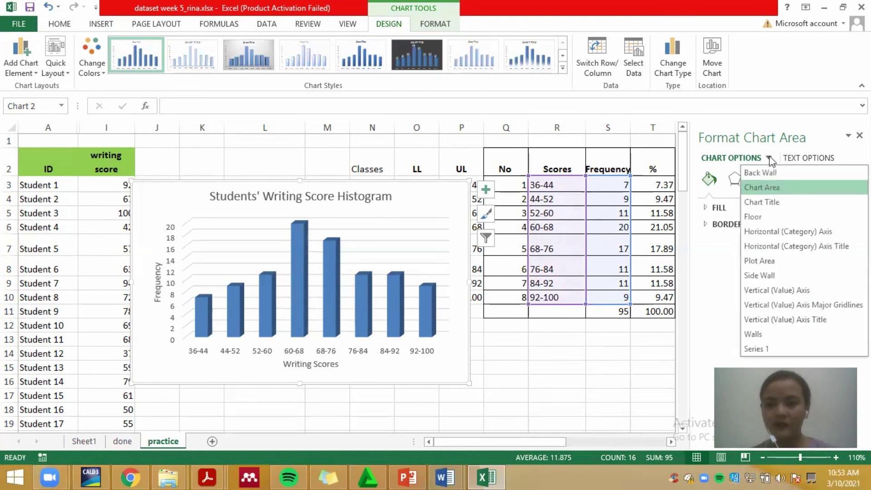
click(758, 348)
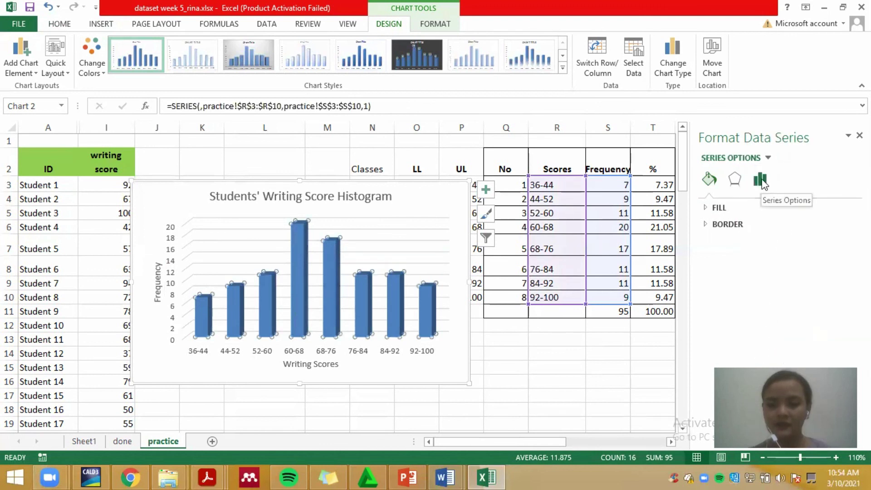
click(760, 179)
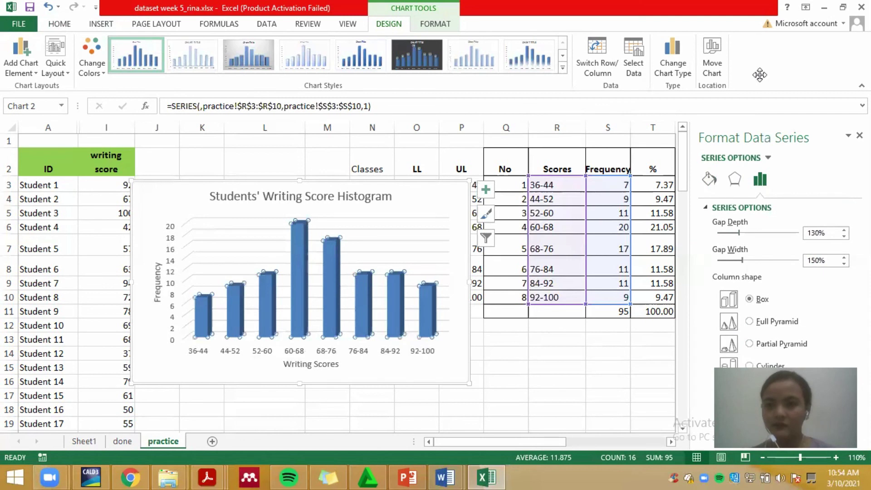
click(839, 207)
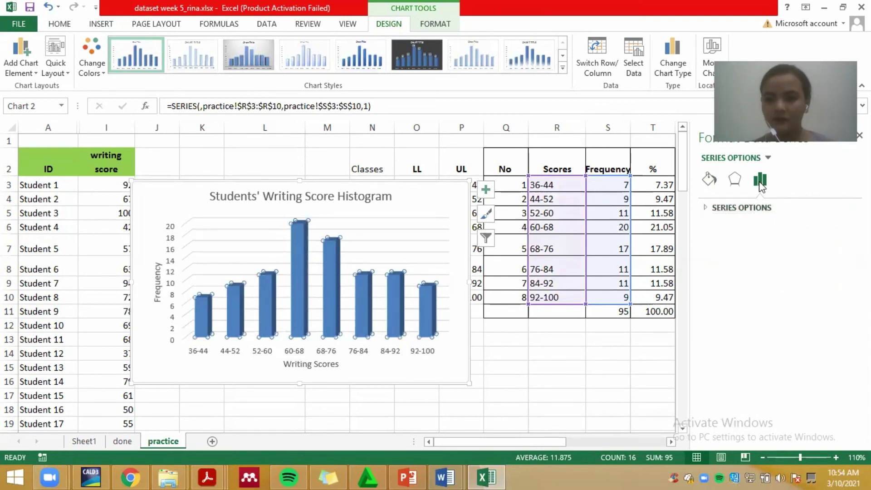
click(706, 209)
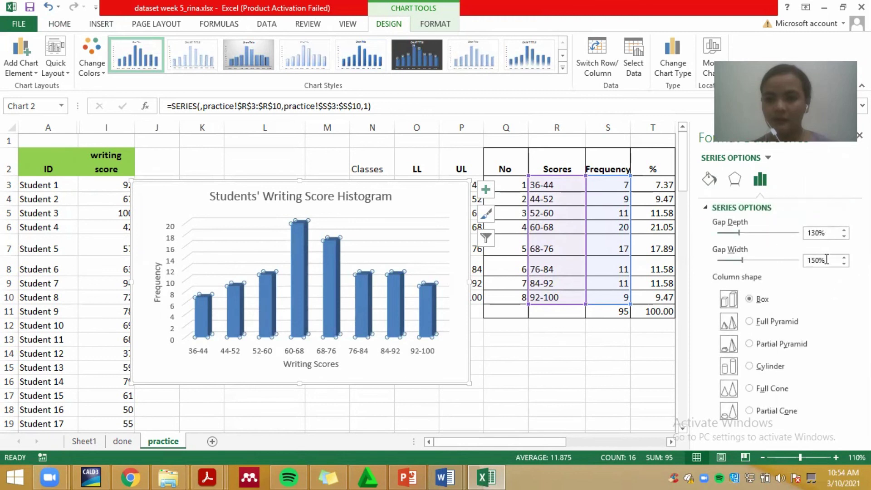
click(844, 264)
click(844, 264)
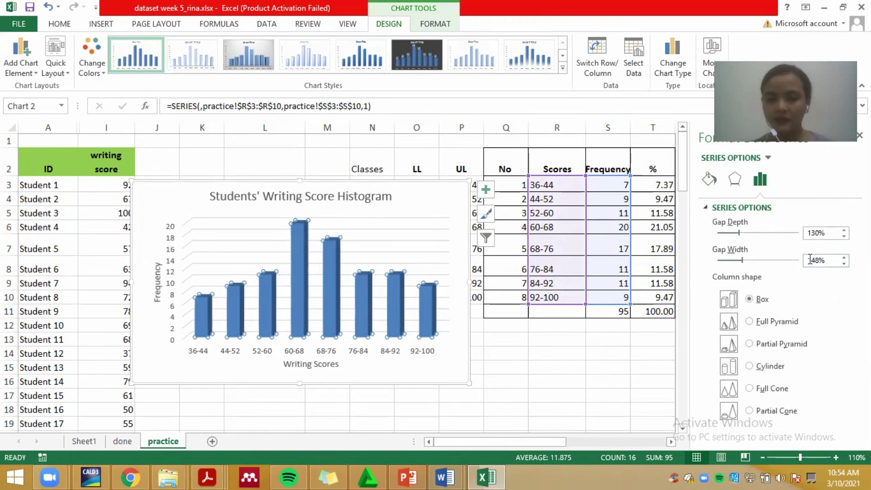
drag(743, 261, 715, 266)
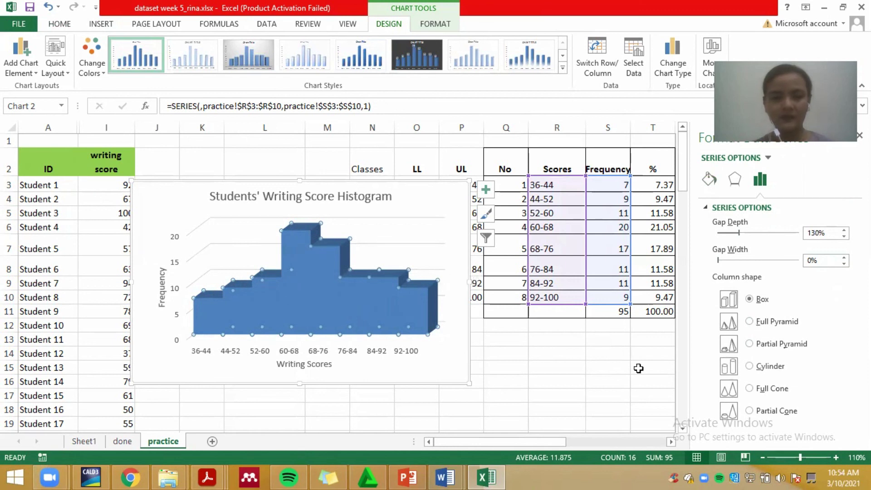
click(622, 368)
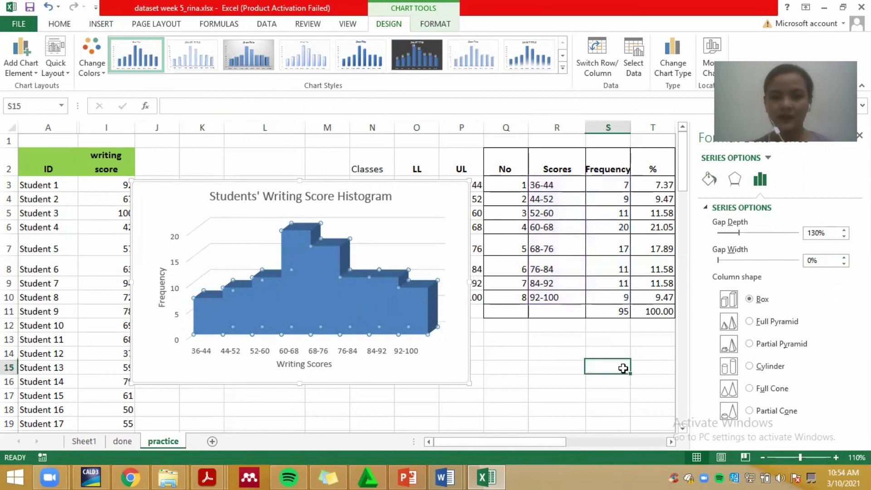
Select the whole histogram, switch to the Word document "Result of frequency distribution & visual presentation", and start a new line below its explanatory paragraph.
click(453, 213)
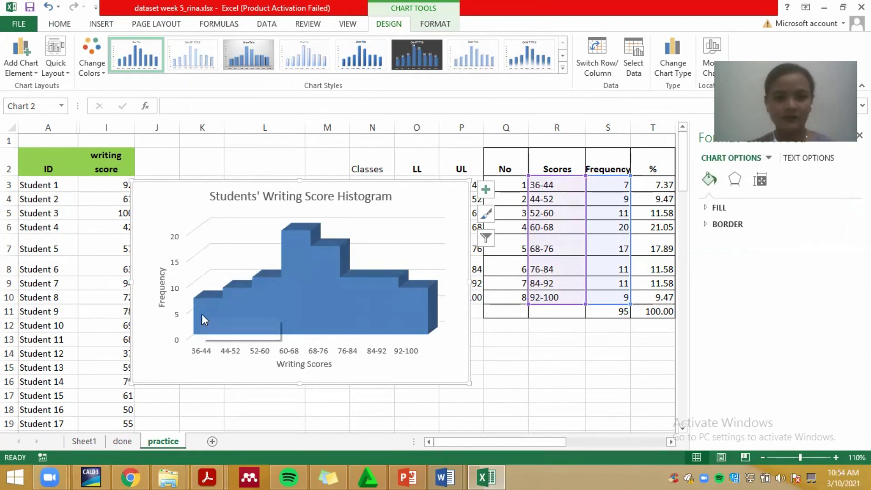
click(373, 196)
click(456, 190)
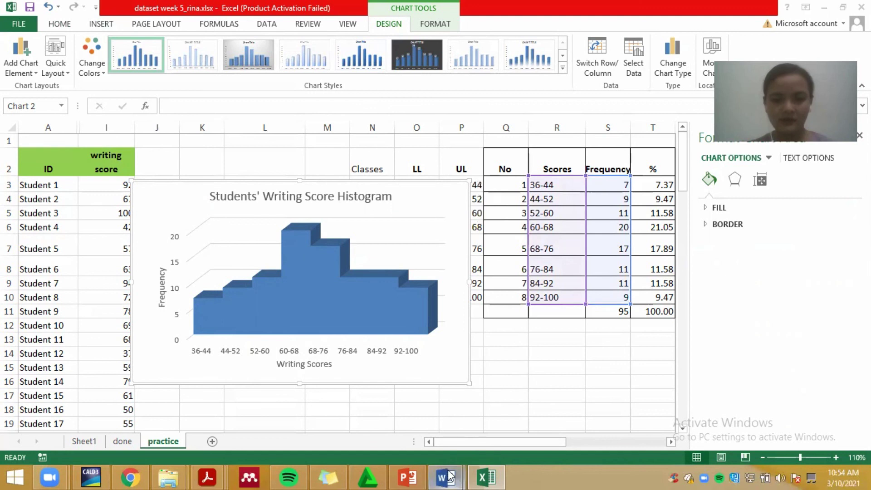
mouse_move(446, 476)
click(515, 412)
scroll(320, 214, up, 3)
scroll(320, 214, up, 2)
scroll(320, 214, down, 2)
click(221, 373)
key(Return)
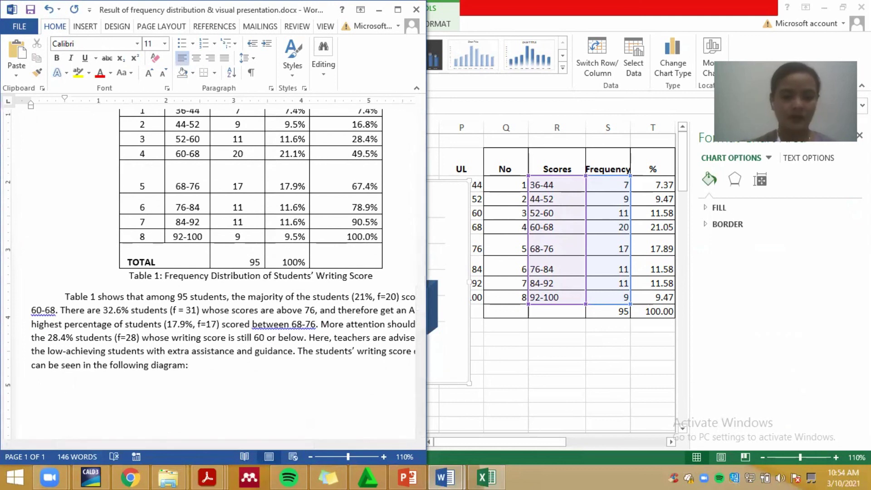